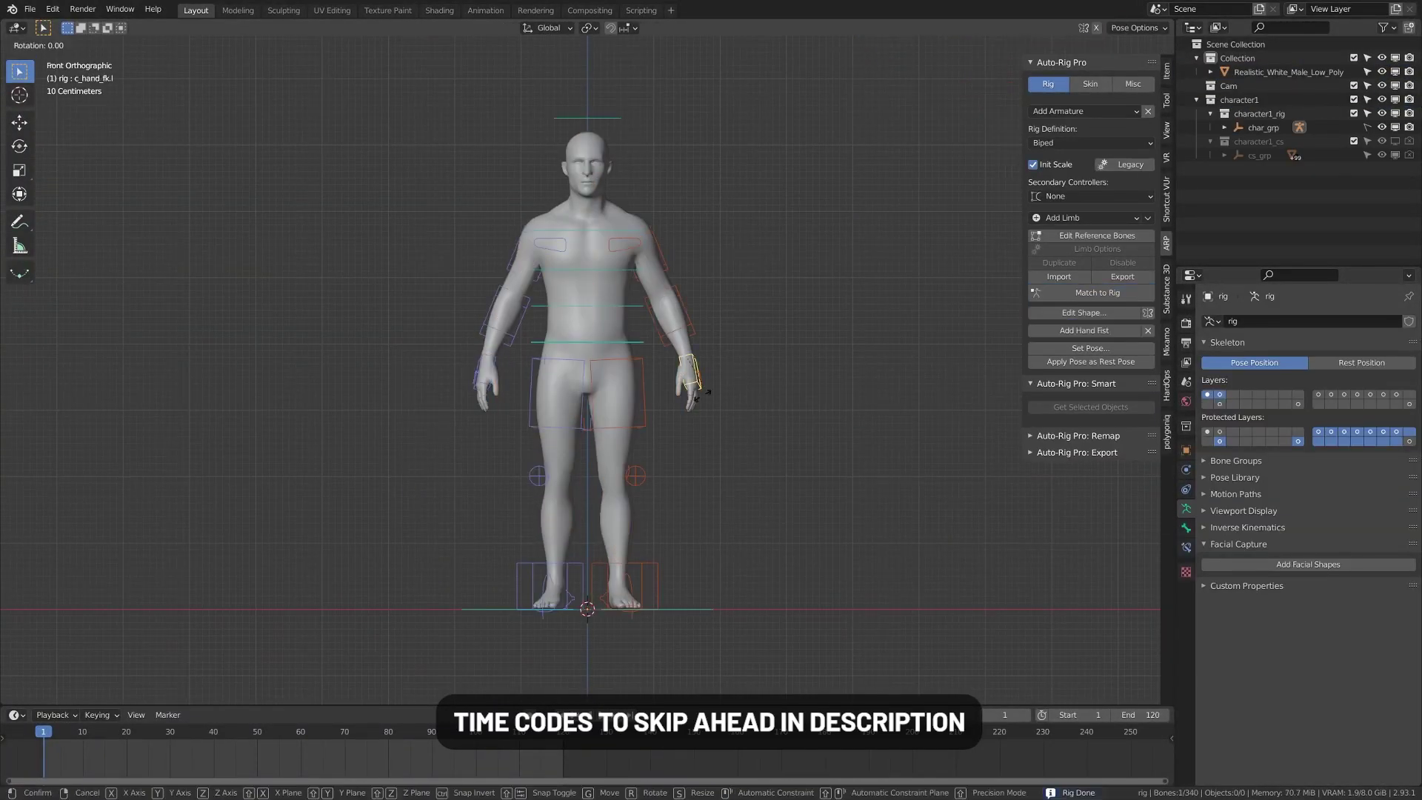
- Switch the Auto-Rig Pro rig into Pose Mode and grab the head controller
{"action": "key", "text": "ctrl+Tab"}
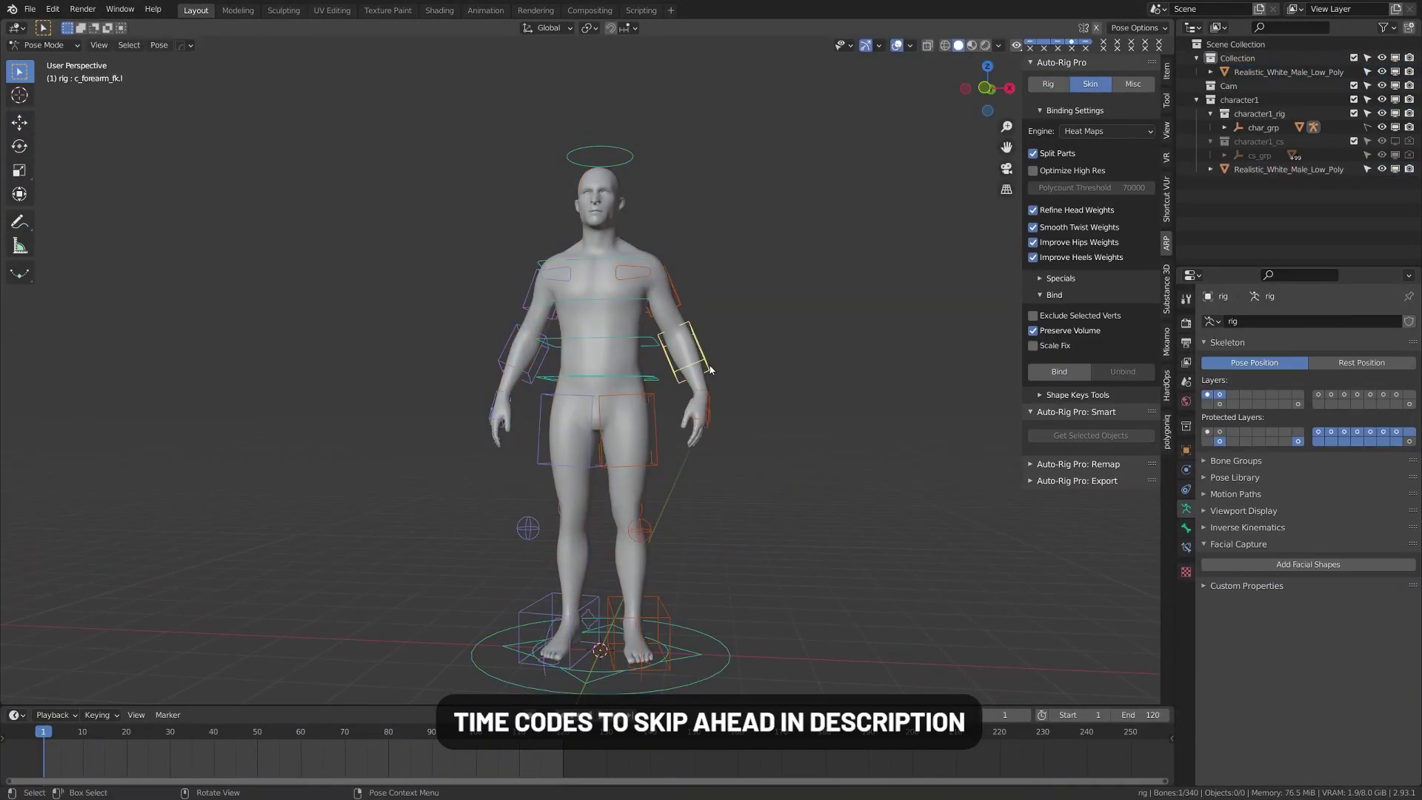
{"action": "key", "text": "g"}
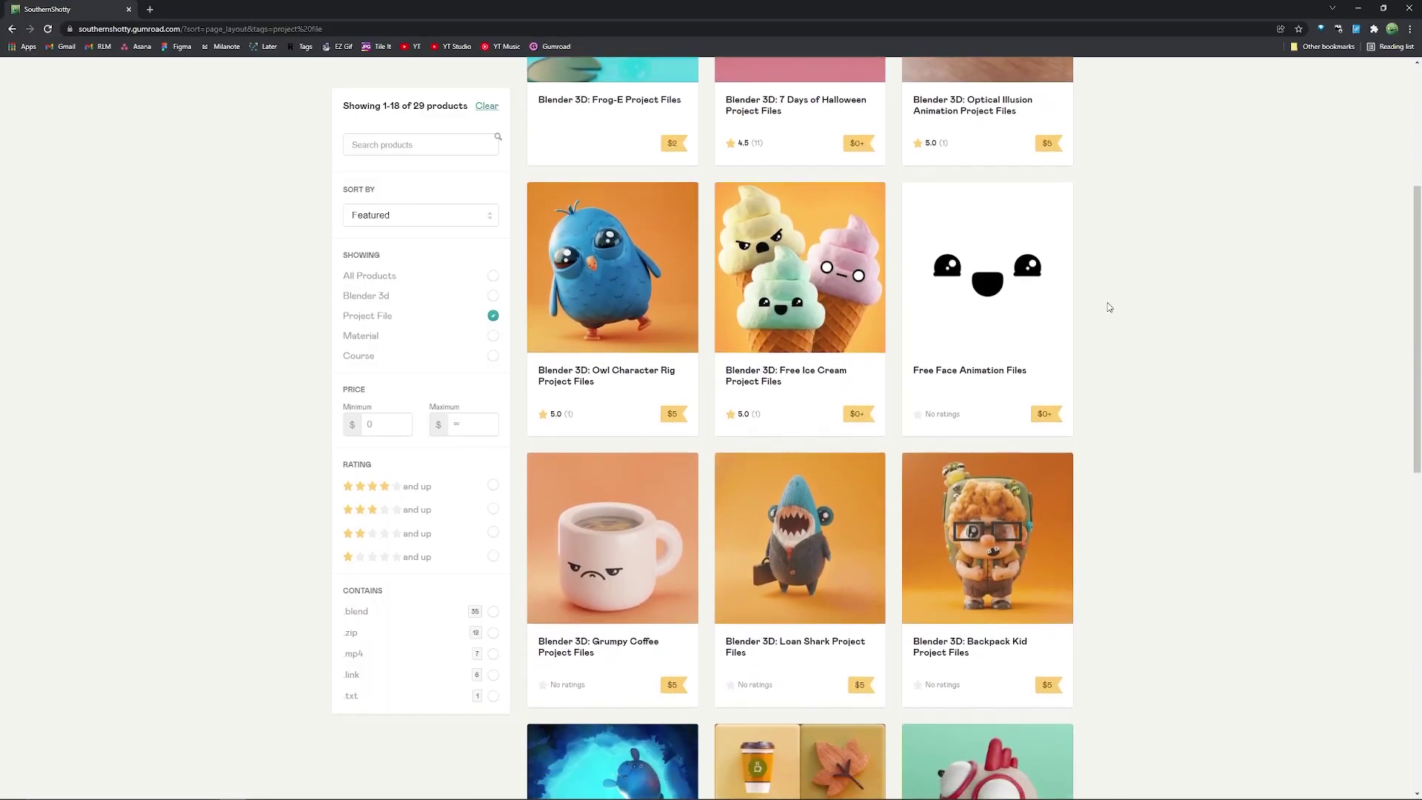
- Scroll the Gumroad listing down to the Blender 3D: Clay Shader product page
{"action": "scroll", "coordinate": [1104, 304], "scroll_direction": "down", "scroll_amount": 5}
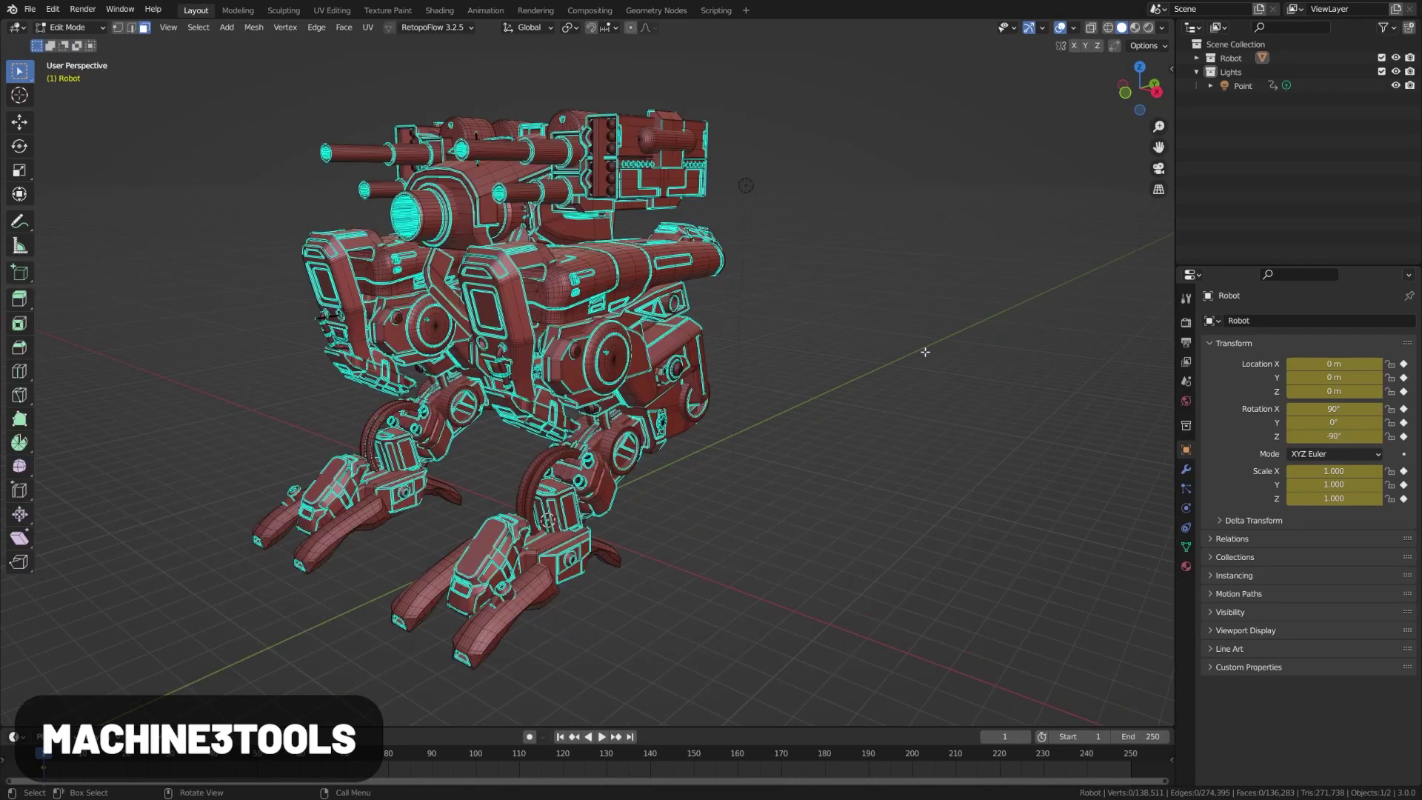
- Spawn the Cedrus (A) cedar tree from botaniq's coniferous tree gallery
{"action": "key", "text": "n"}
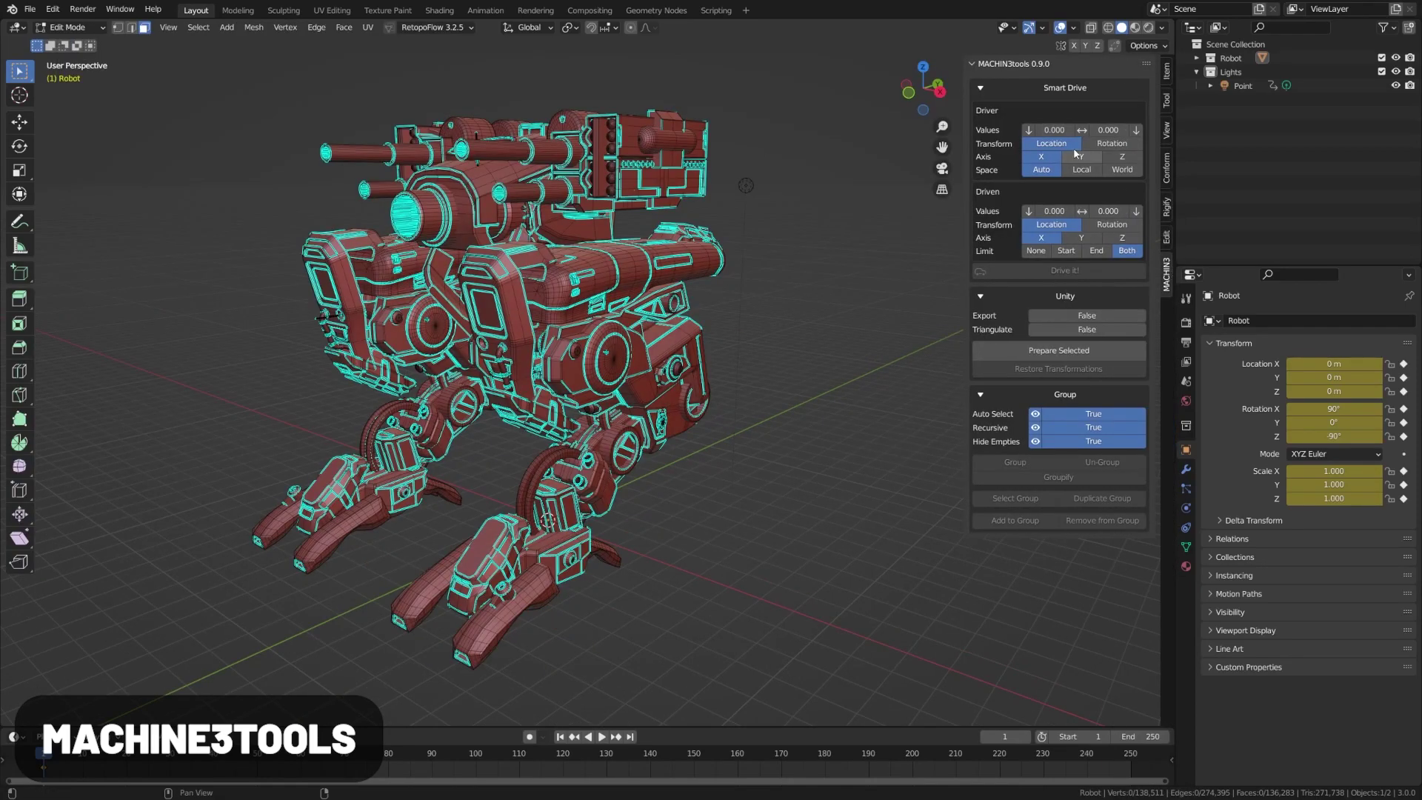
{"action": "key", "text": "grave"}
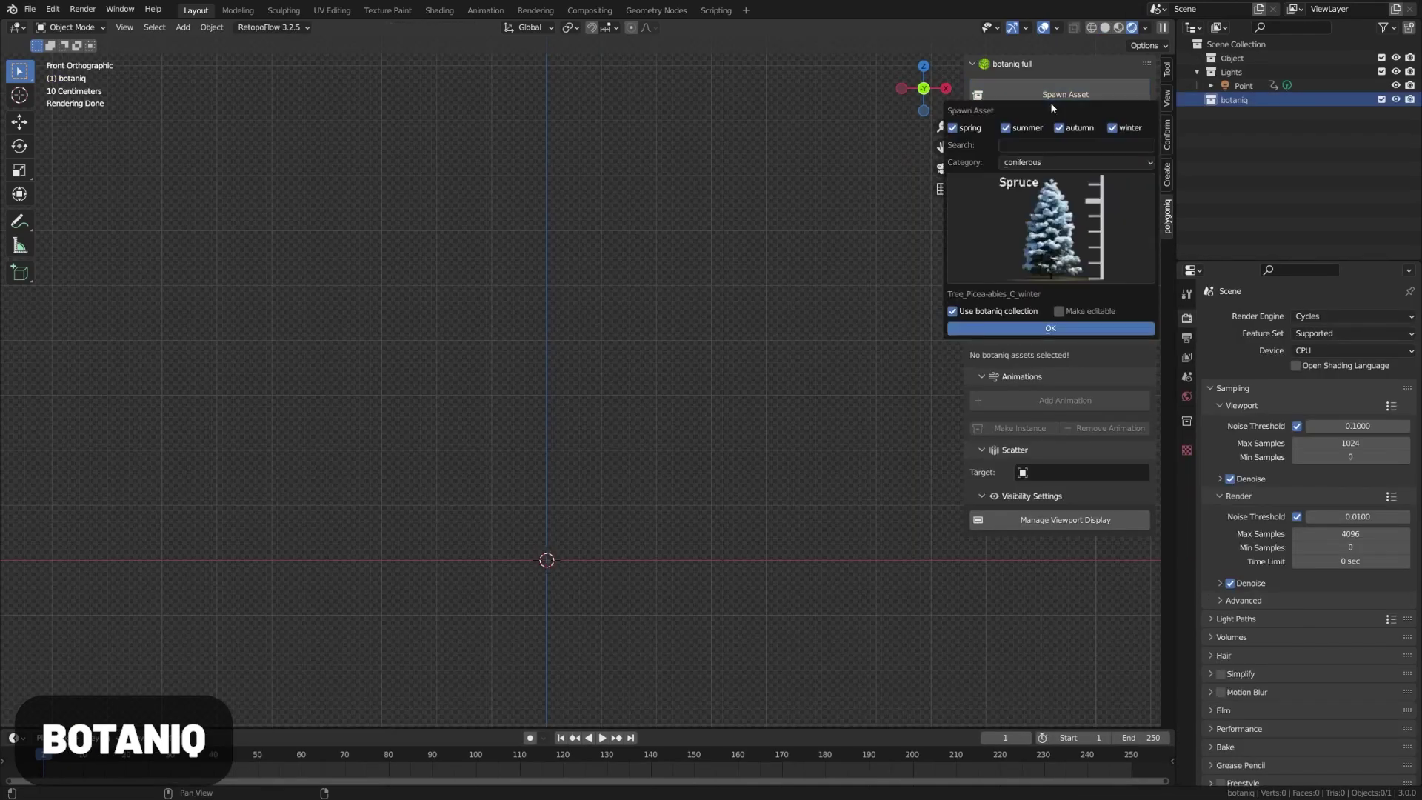
{"action": "left_click", "coordinate": [1048, 239]}
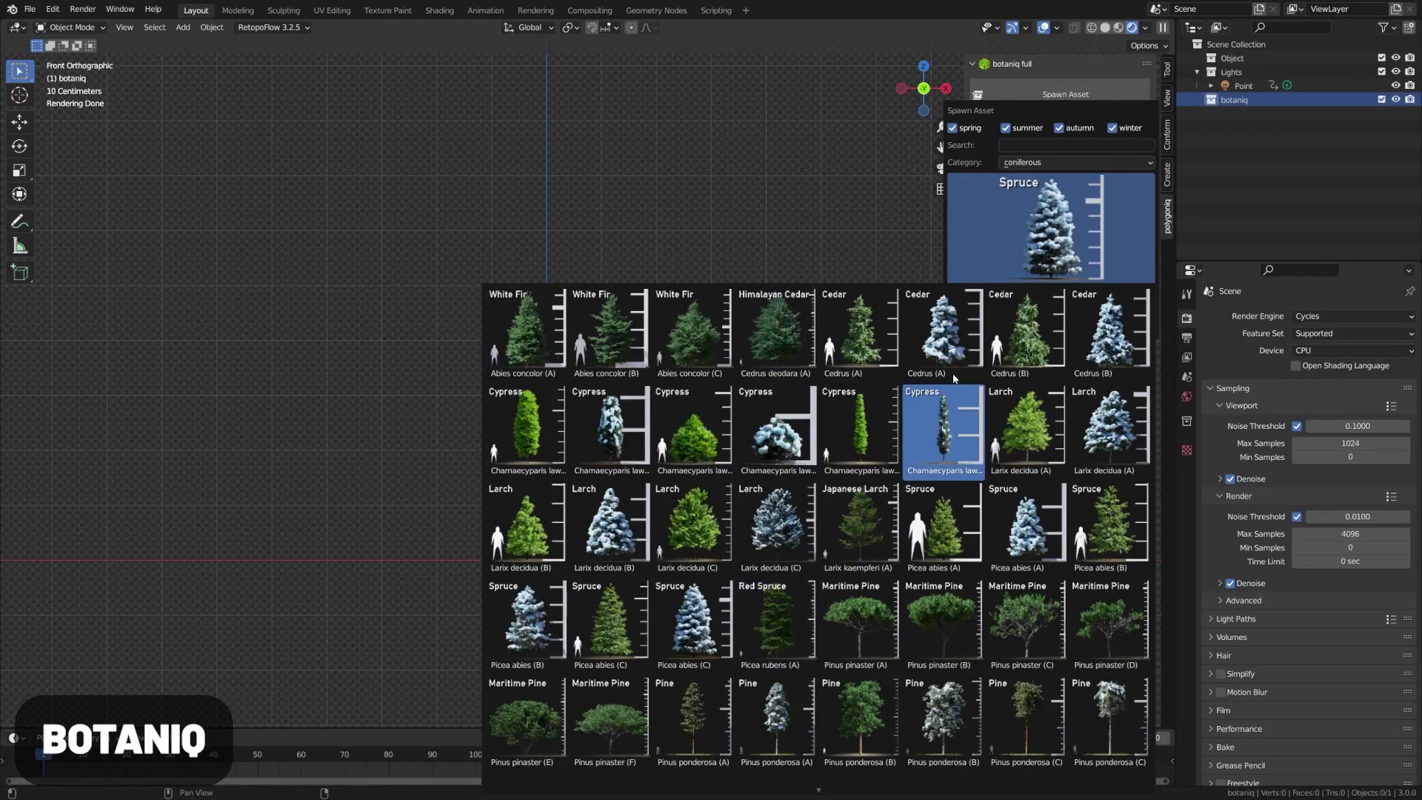
{"action": "left_click", "coordinate": [875, 349]}
{"action": "left_click", "coordinate": [1049, 330]}
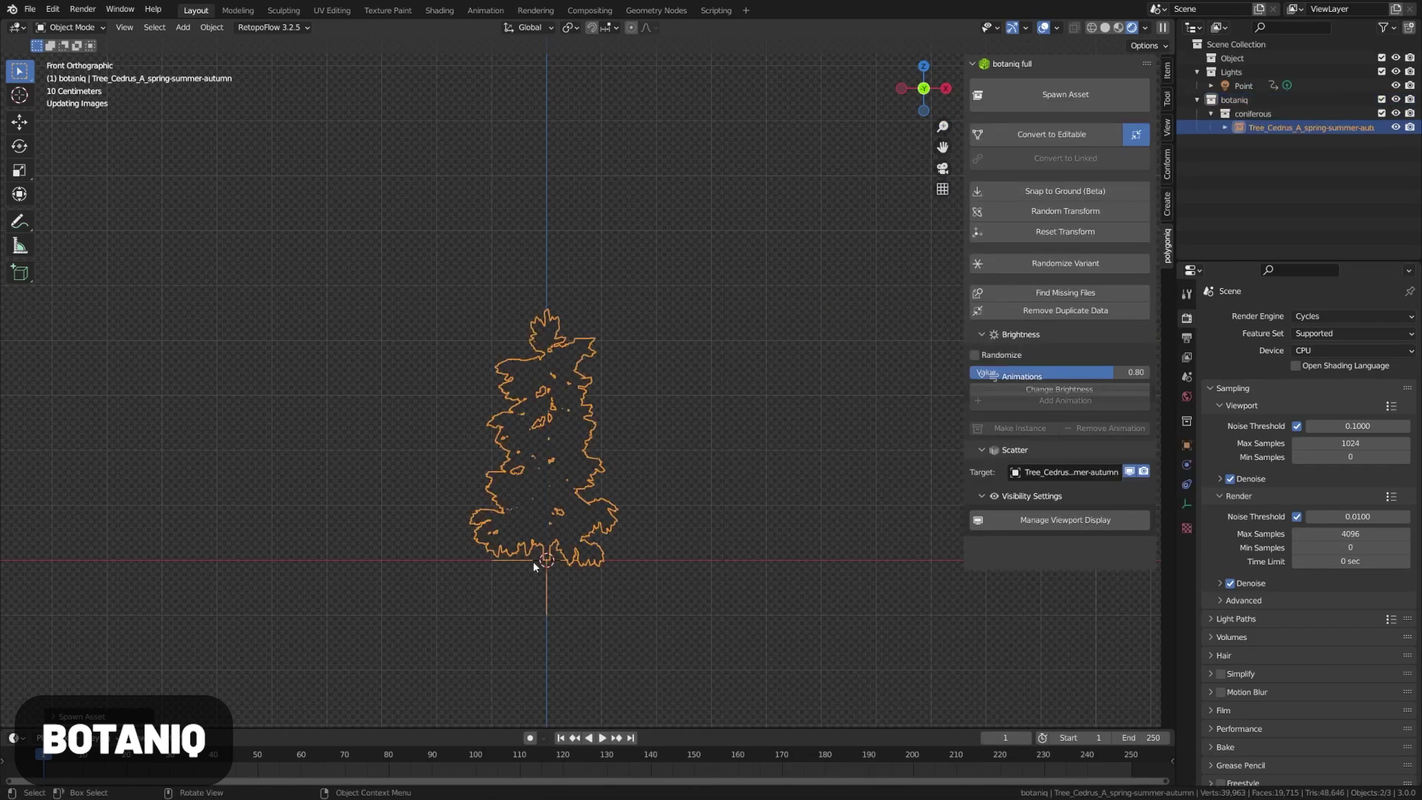
- Move the cedar left along X, then frame and orbit around the sunflower
{"action": "key", "text": "g"}
{"action": "key", "text": "x"}
{"action": "left_click", "coordinate": [343, 595]}
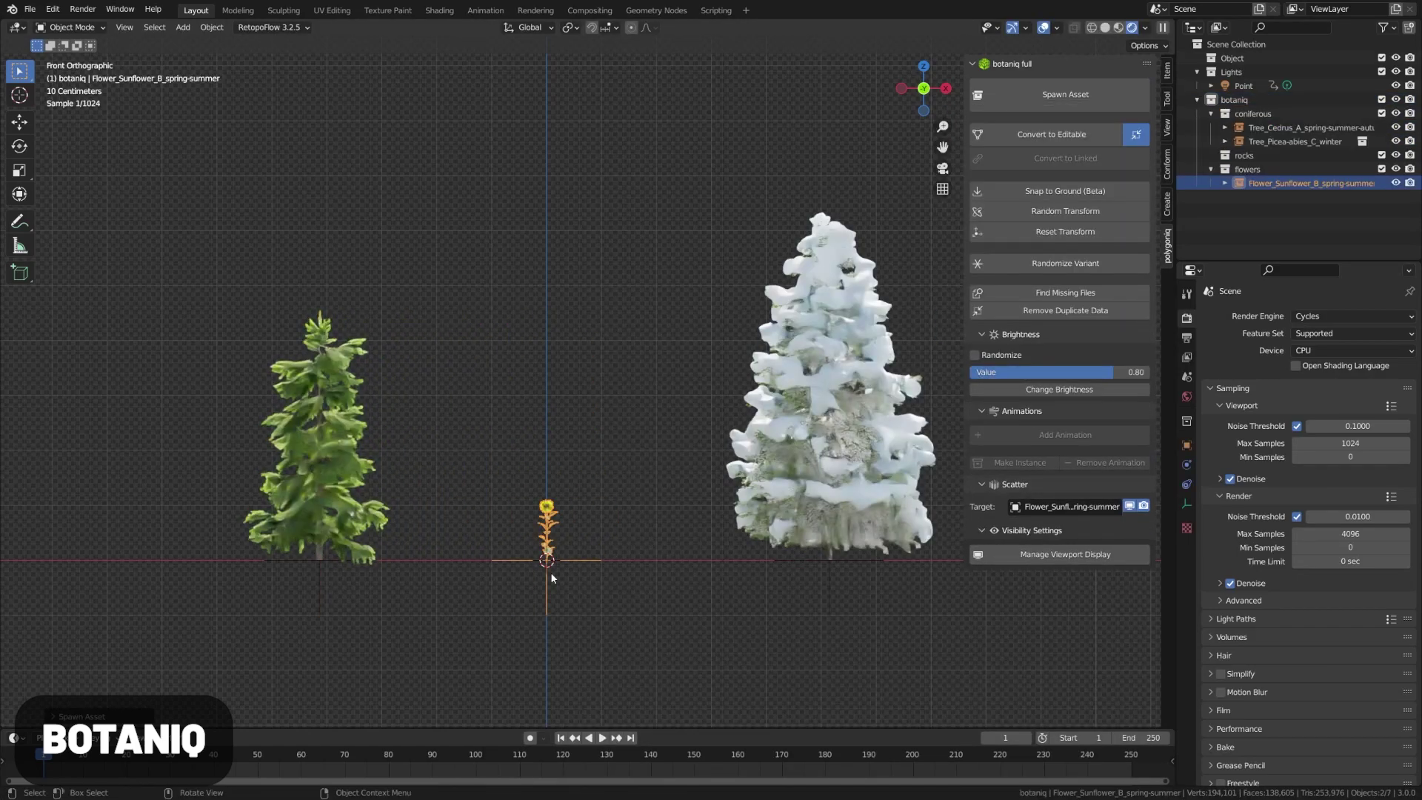
{"action": "key", "text": "KP_Decimal"}
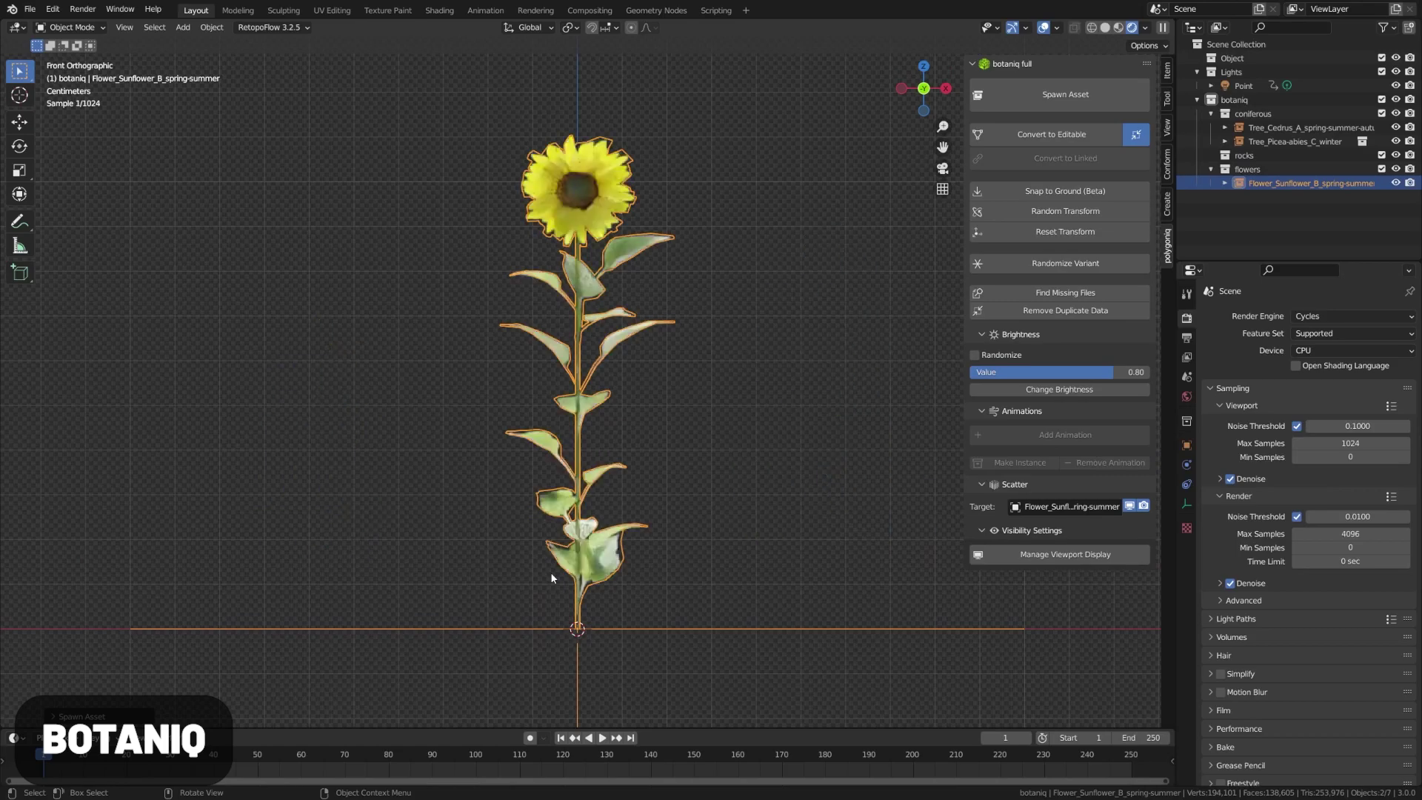
{"action": "middle_click_drag", "start_coordinate": [550, 571], "coordinate": [904, 479]}
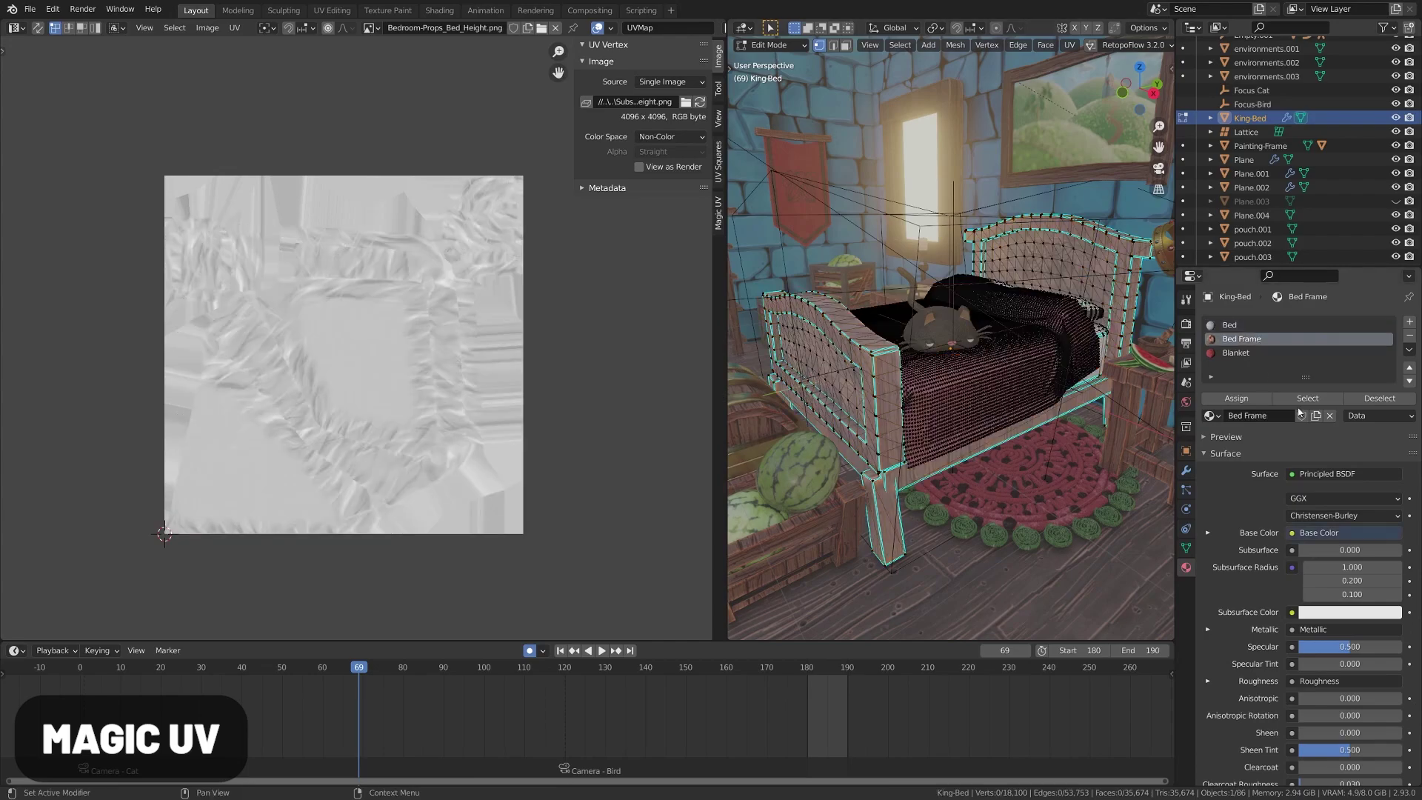
- Select the Bed Frame faces and their overlapping UVs with Magic UV's Overlapped
{"action": "left_click", "coordinate": [1307, 398]}
{"action": "left_click", "coordinate": [717, 212]}
{"action": "left_click", "coordinate": [588, 110]}
{"action": "left_click", "coordinate": [588, 331]}
{"action": "left_click", "coordinate": [588, 407]}
{"action": "left_click", "coordinate": [631, 428]}
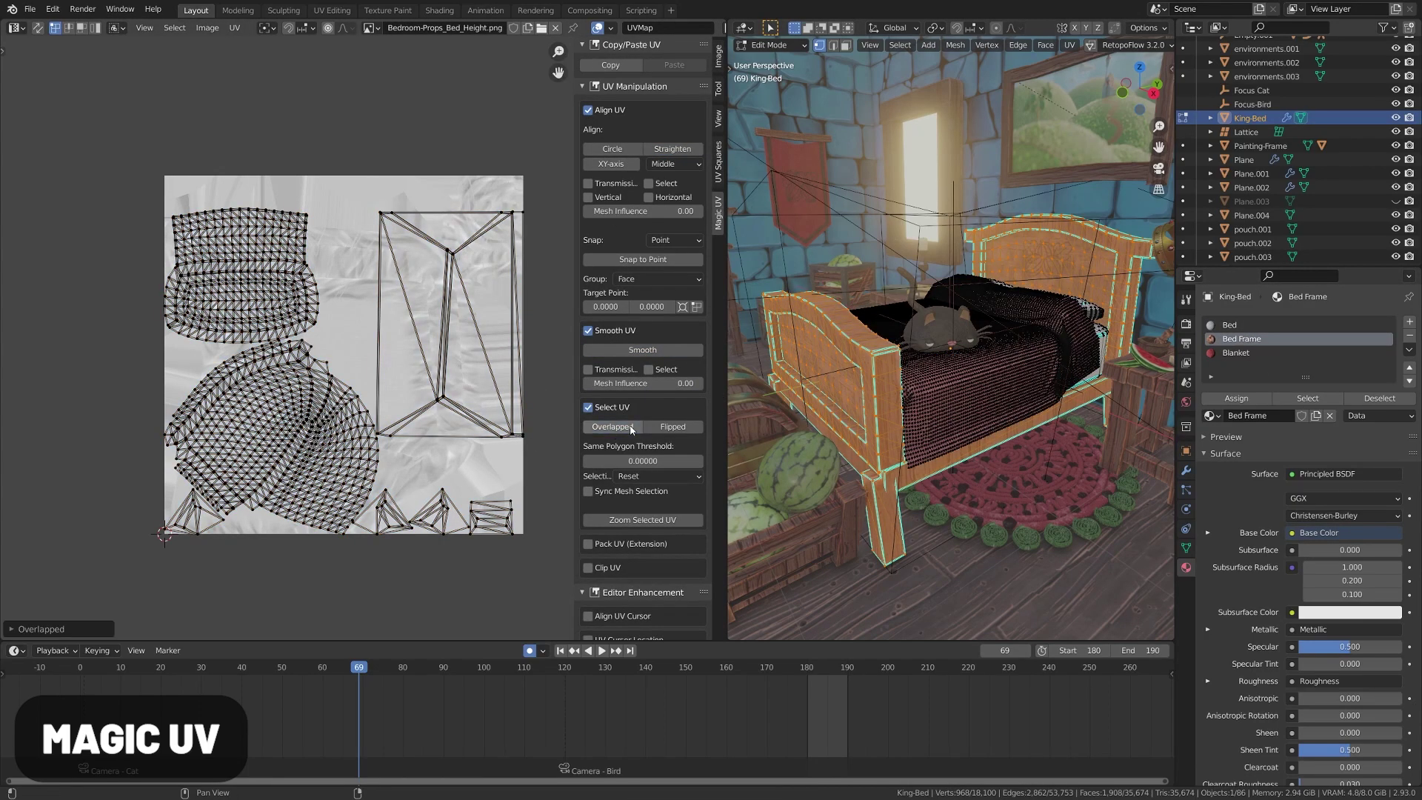
- Import an image from the Desktop folder as a plane
{"action": "scroll", "coordinate": [631, 428], "scroll_direction": "down", "scroll_amount": 2}
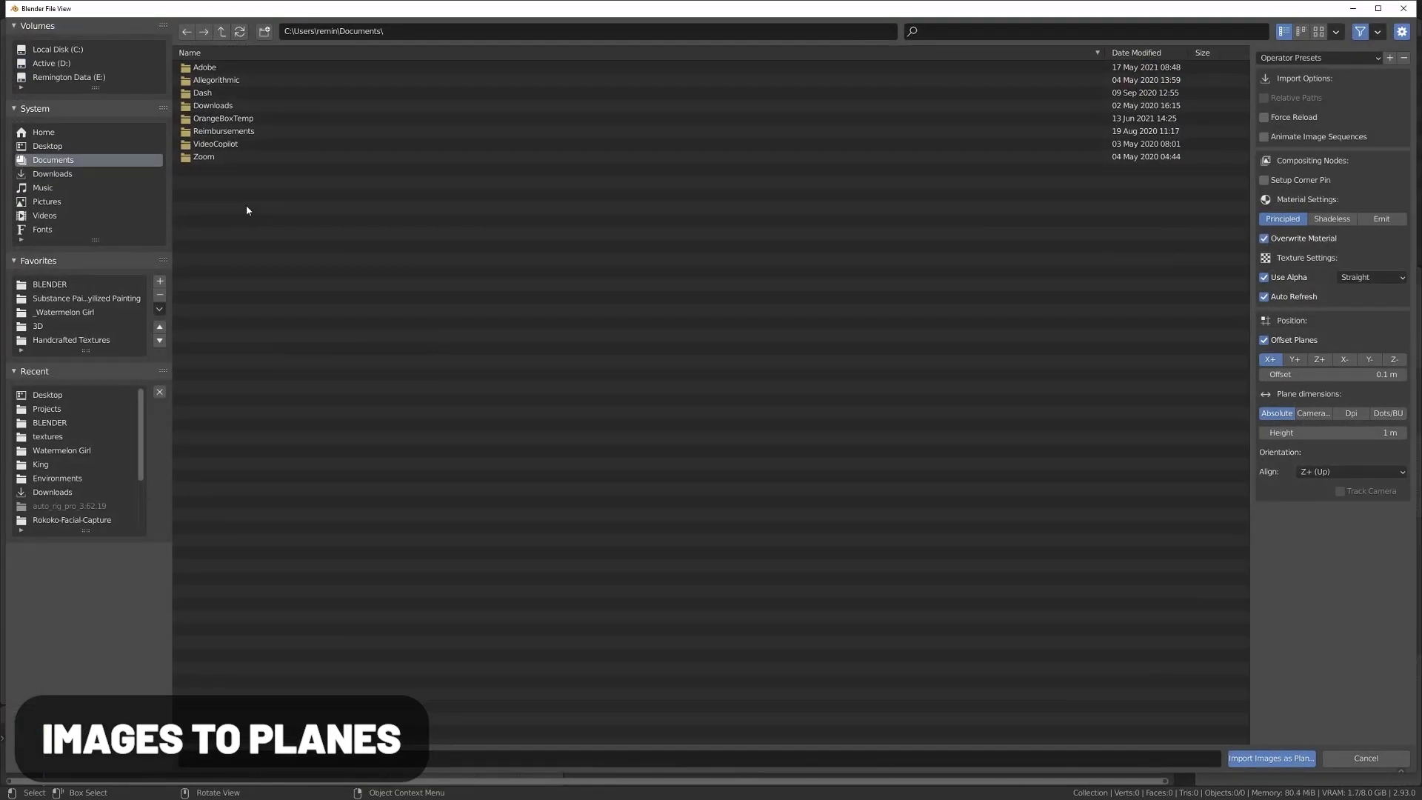
{"action": "left_click", "coordinate": [72, 146]}
{"action": "double_click", "coordinate": [211, 105]}
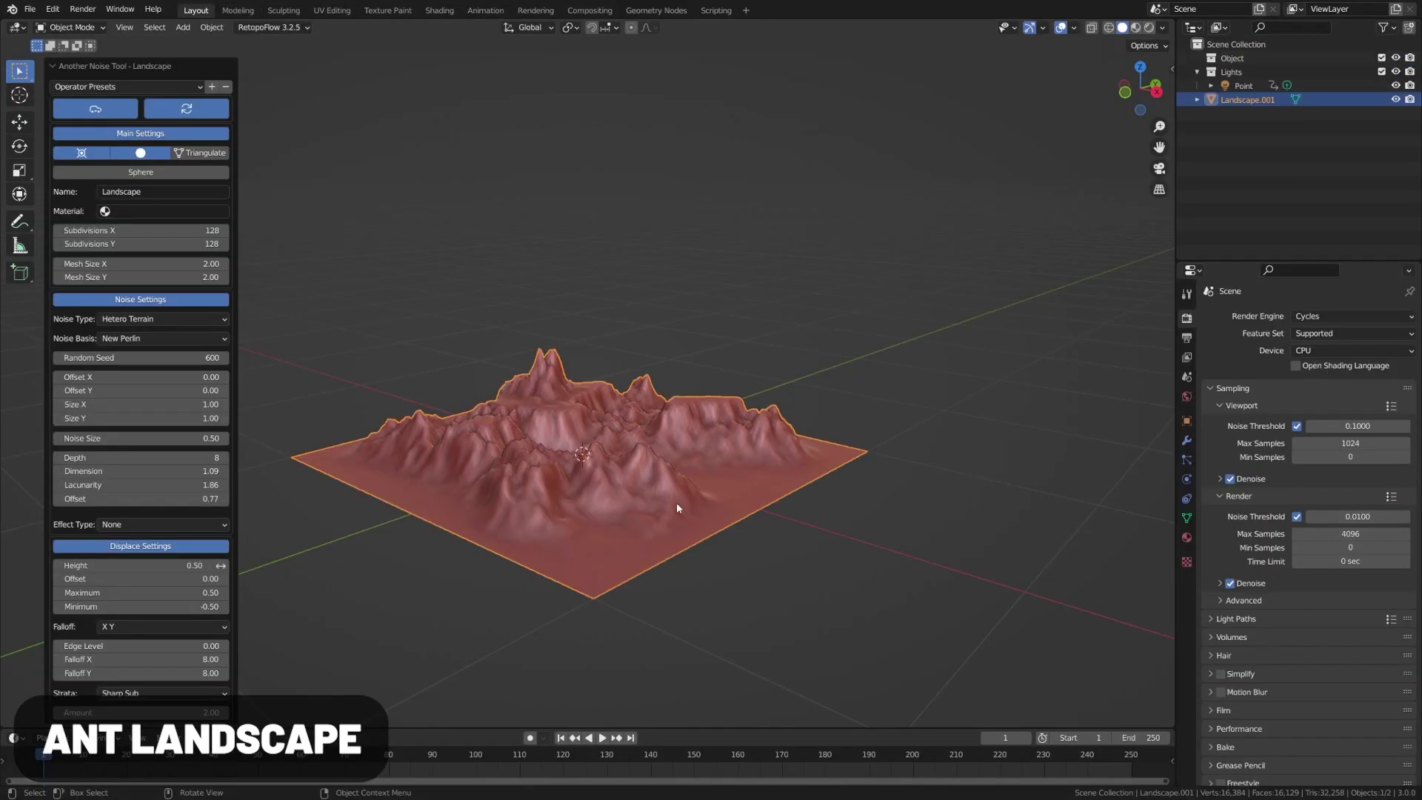
- Apply the mesa preset to the ANT Landscape terrain
{"action": "middle_click_drag", "start_coordinate": [677, 502], "coordinate": [612, 507]}
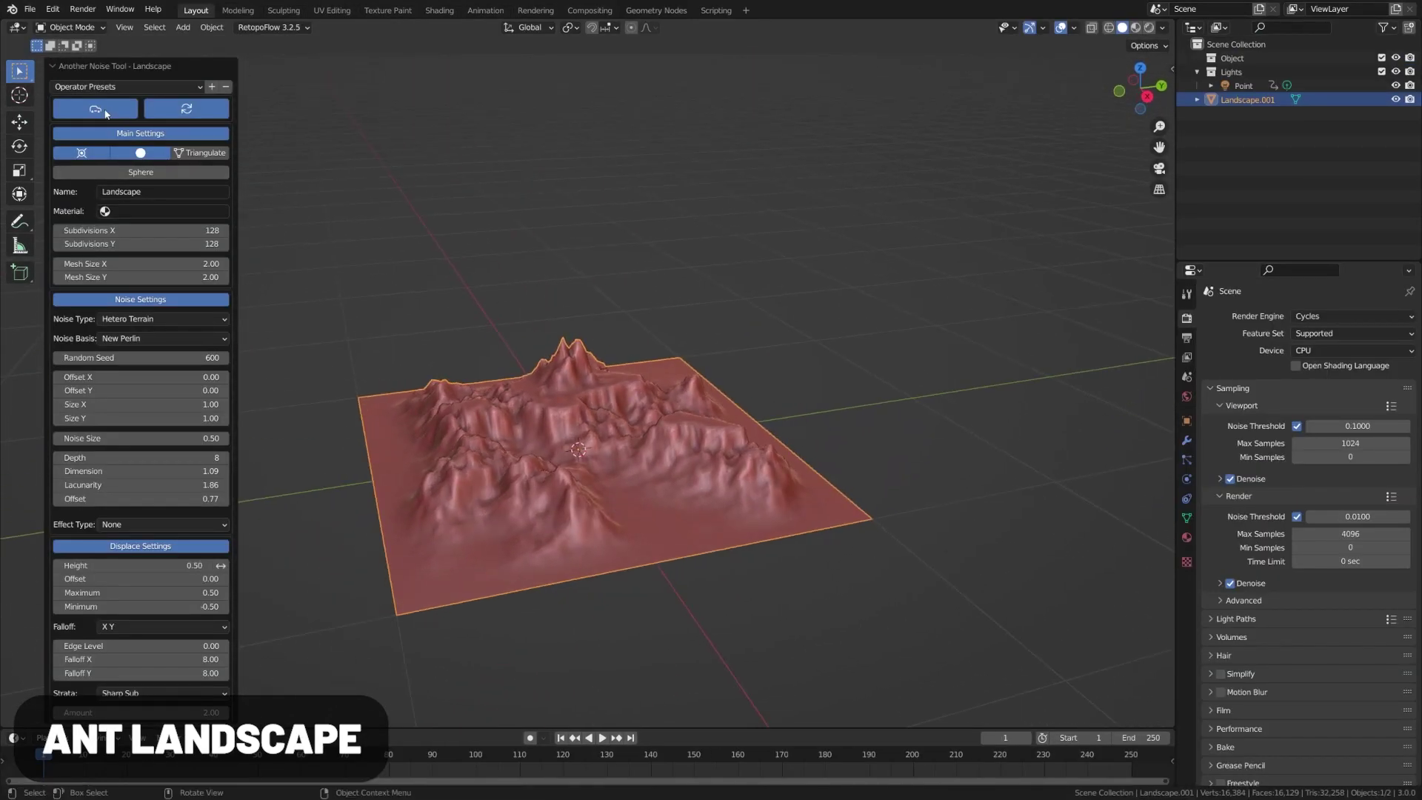
{"action": "left_click", "coordinate": [117, 88]}
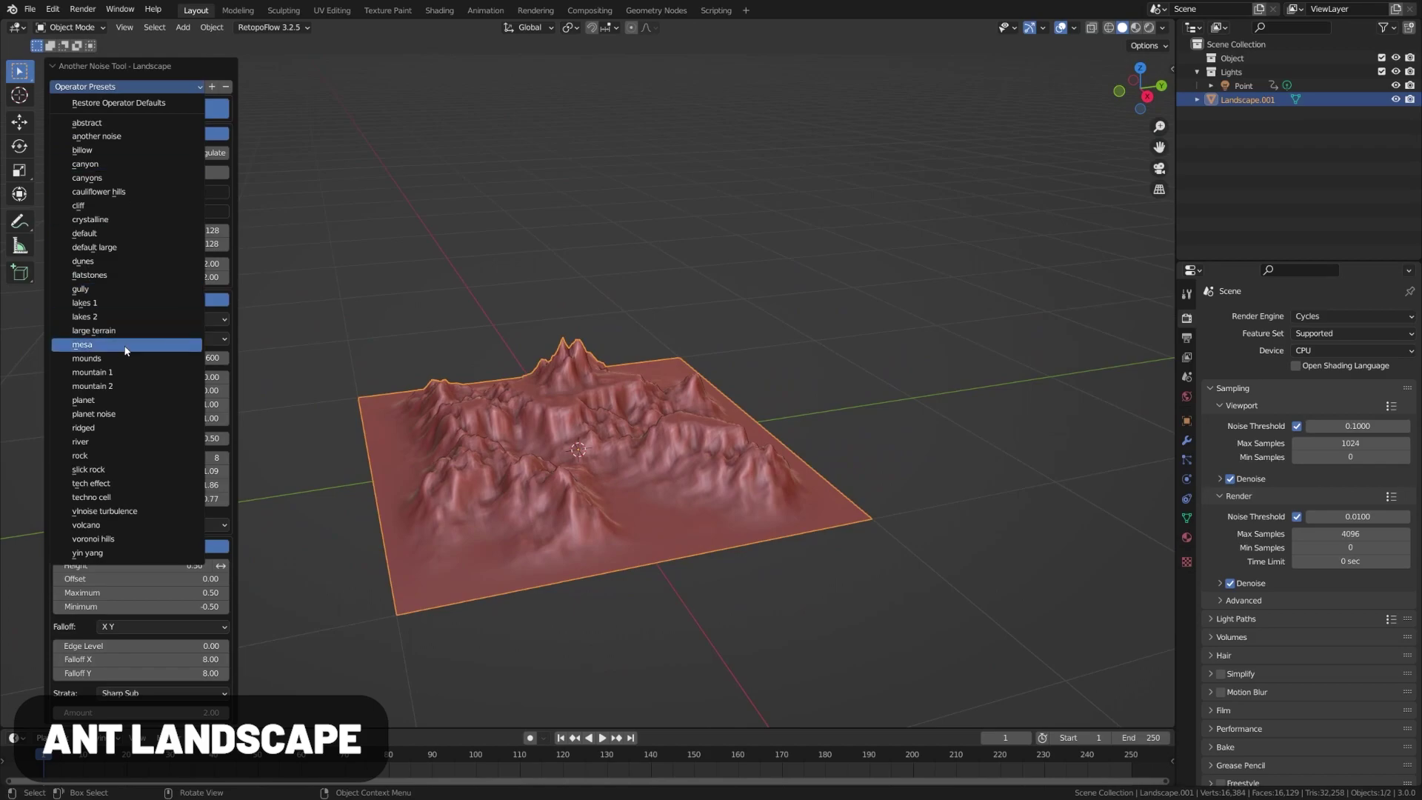
{"action": "key", "text": "Return"}
{"action": "middle_click_drag", "start_coordinate": [584, 493], "coordinate": [683, 530]}
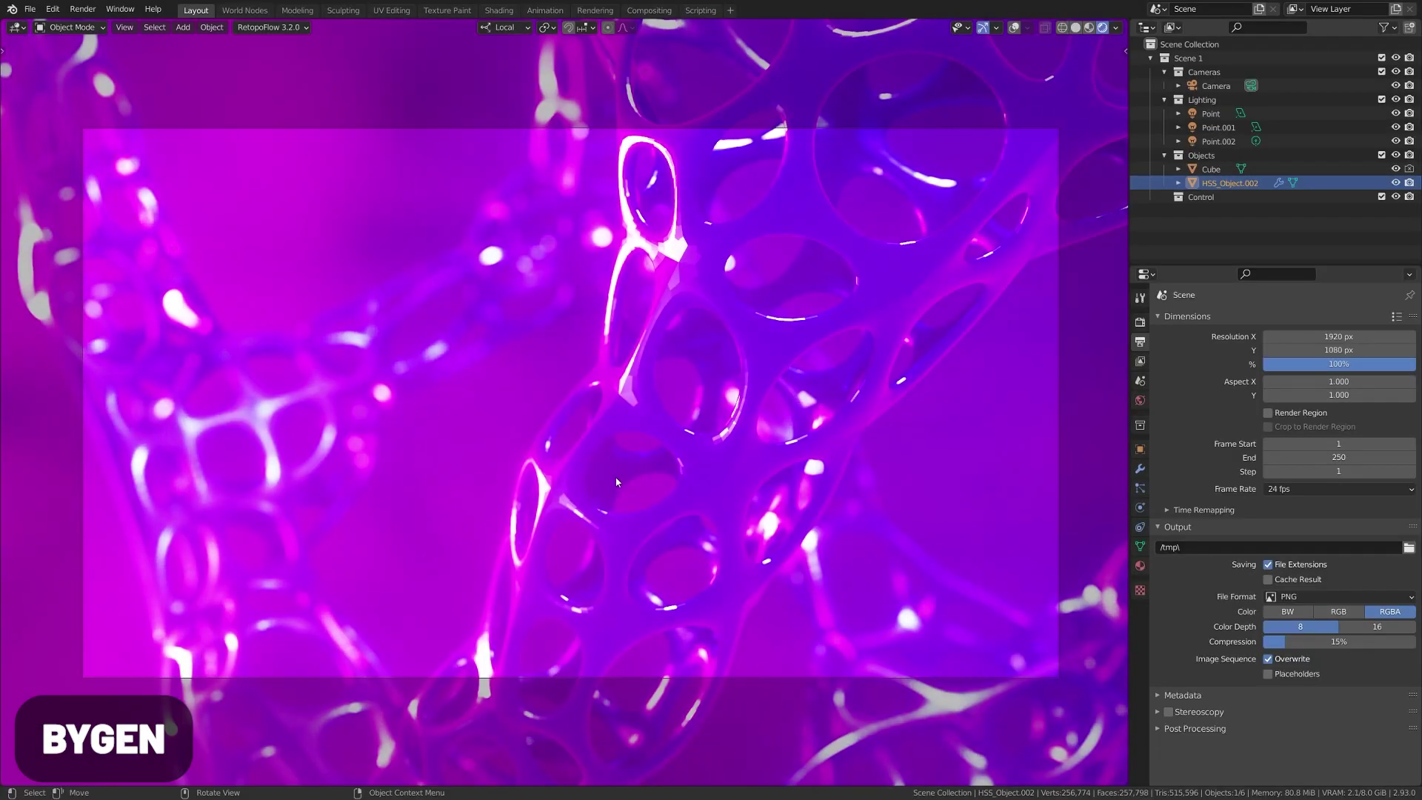
- Apply BY-GEN's FX - Pixelate modify style to the head, covering it in cubes
{"action": "scroll", "coordinate": [615, 474], "scroll_direction": "down", "scroll_amount": 3}
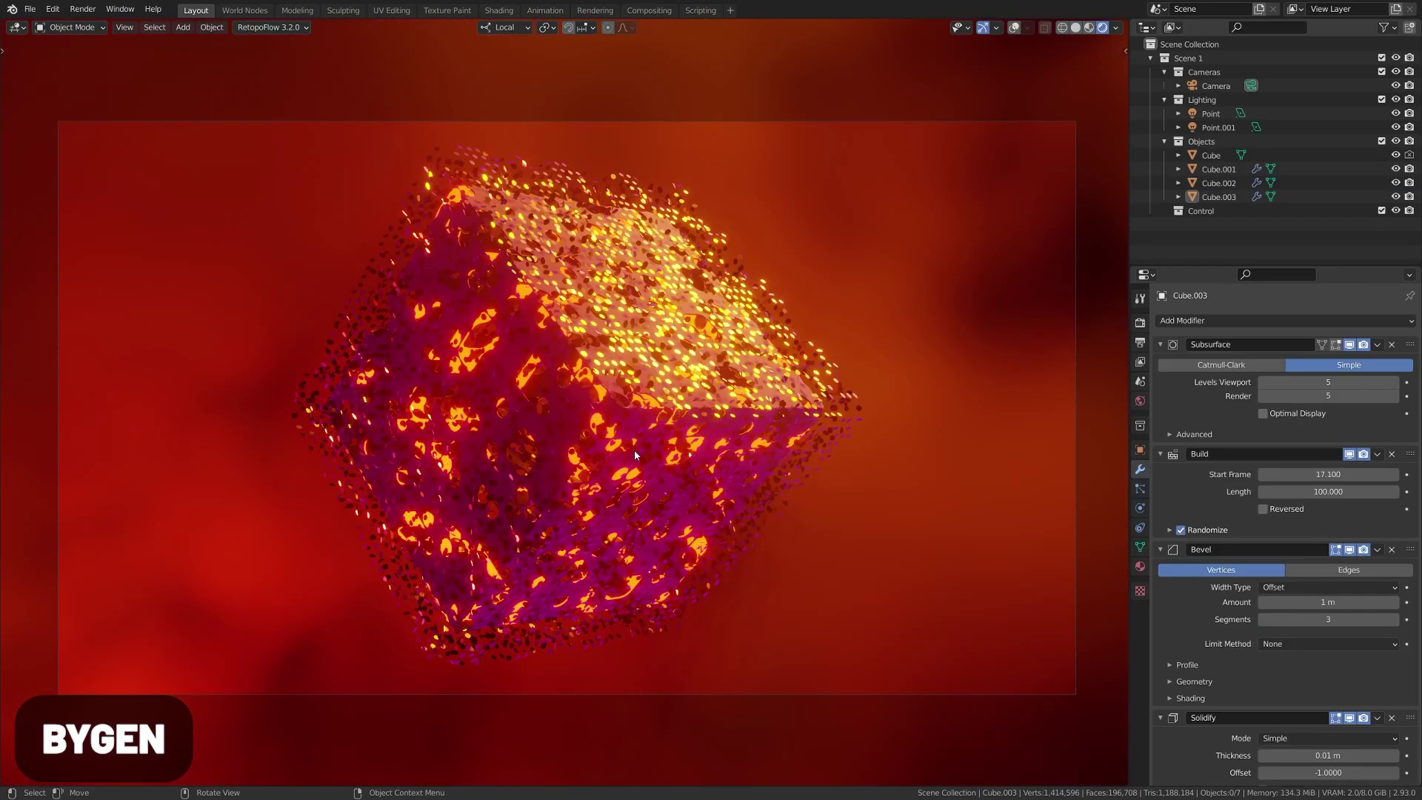
{"action": "key", "text": "KP_0"}
{"action": "middle_click_drag", "start_coordinate": [634, 451], "coordinate": [570, 416]}
{"action": "scroll", "coordinate": [567, 415], "scroll_direction": "up", "scroll_amount": 2}
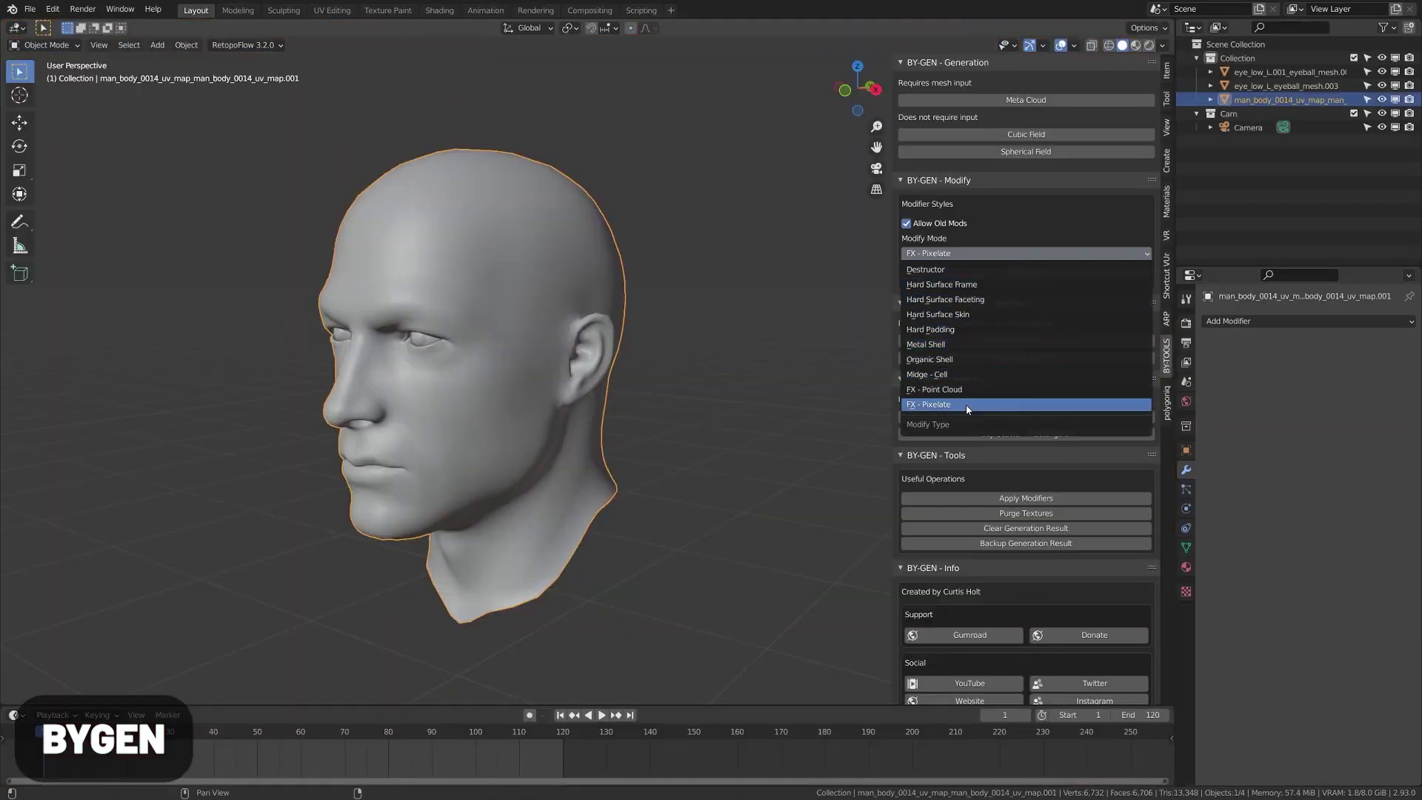
{"action": "left_click", "coordinate": [966, 404]}
{"action": "left_click", "coordinate": [1026, 274]}
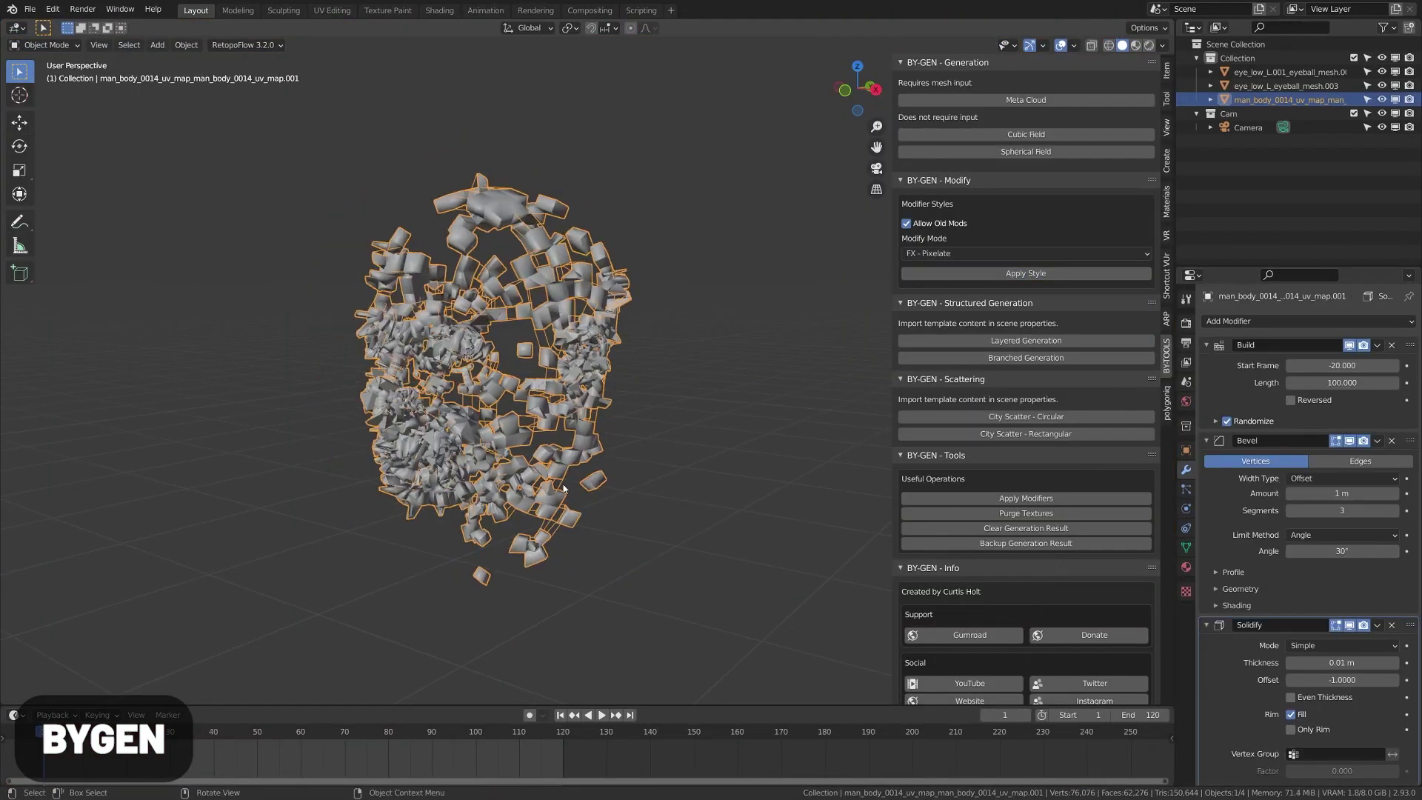
{"action": "middle_click_drag", "start_coordinate": [485, 483], "coordinate": [621, 444]}
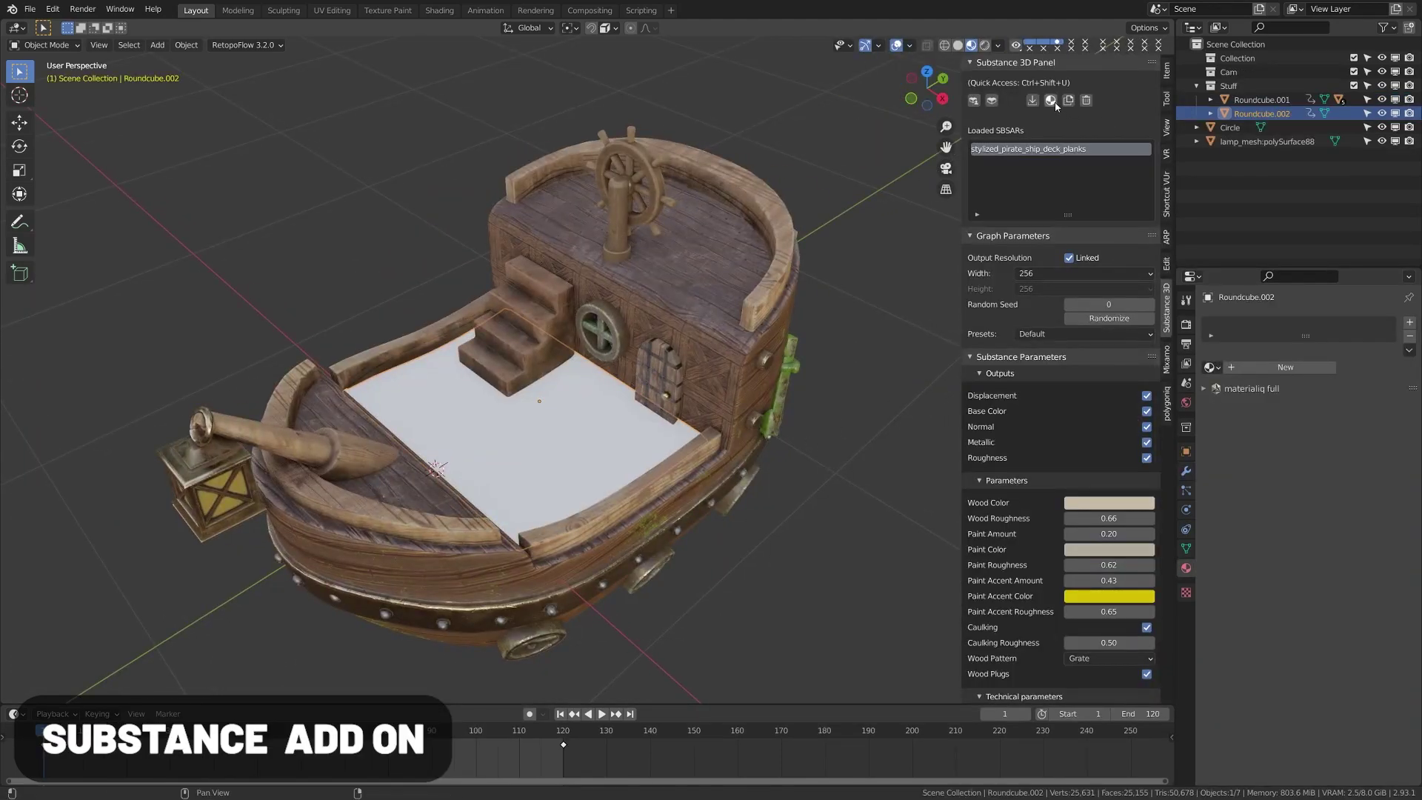
- Attach the stylized_pirate_ship_deck_planks SBSAR as the deck's material
{"action": "left_click", "coordinate": [1051, 101]}
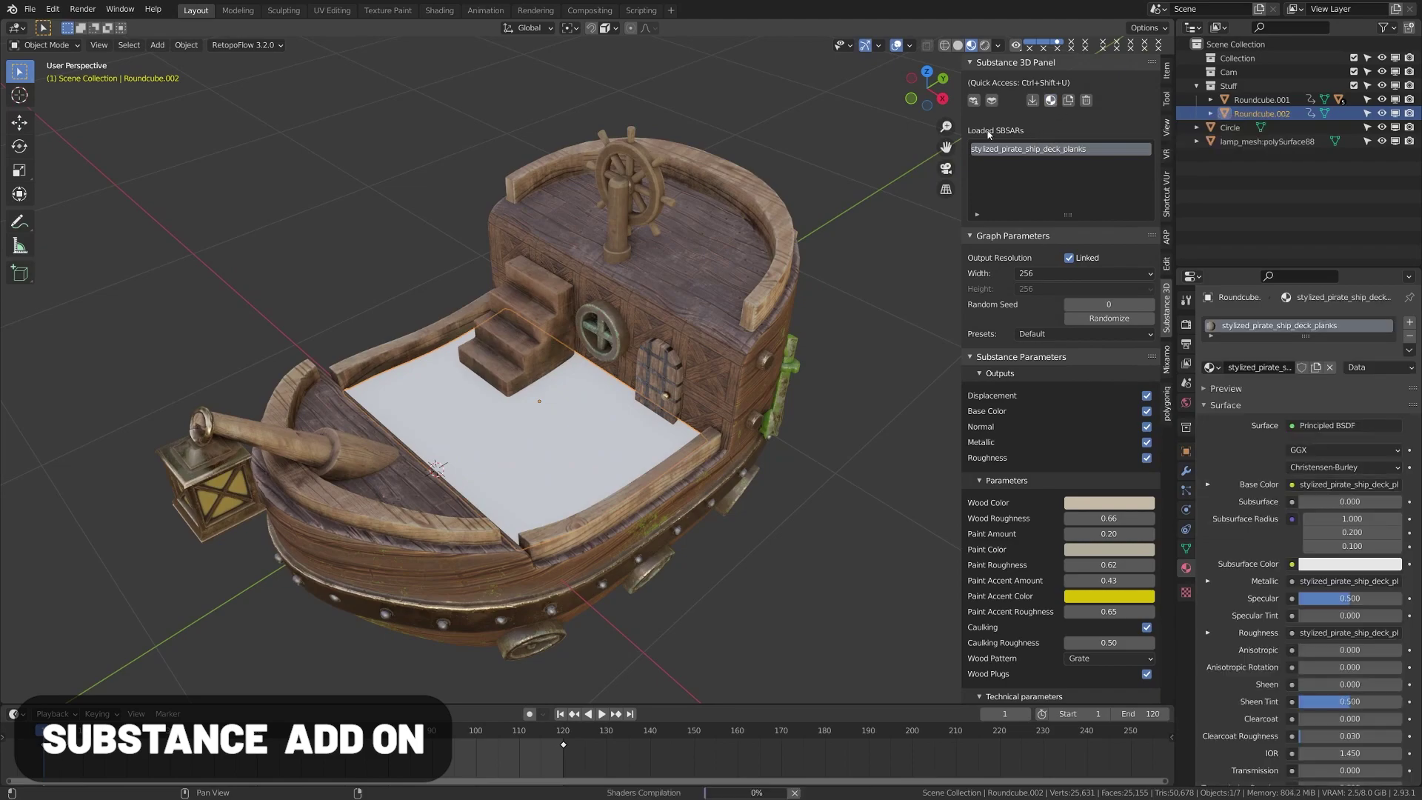
{"action": "mouse_move", "coordinate": [614, 511]}
{"action": "middle_mouse_down"}
{"action": "mouse_move", "coordinate": [566, 490]}
{"action": "mouse_move", "coordinate": [635, 496]}
{"action": "middle_mouse_up"}
{"action": "scroll", "coordinate": [687, 510], "scroll_direction": "up", "scroll_amount": 5}
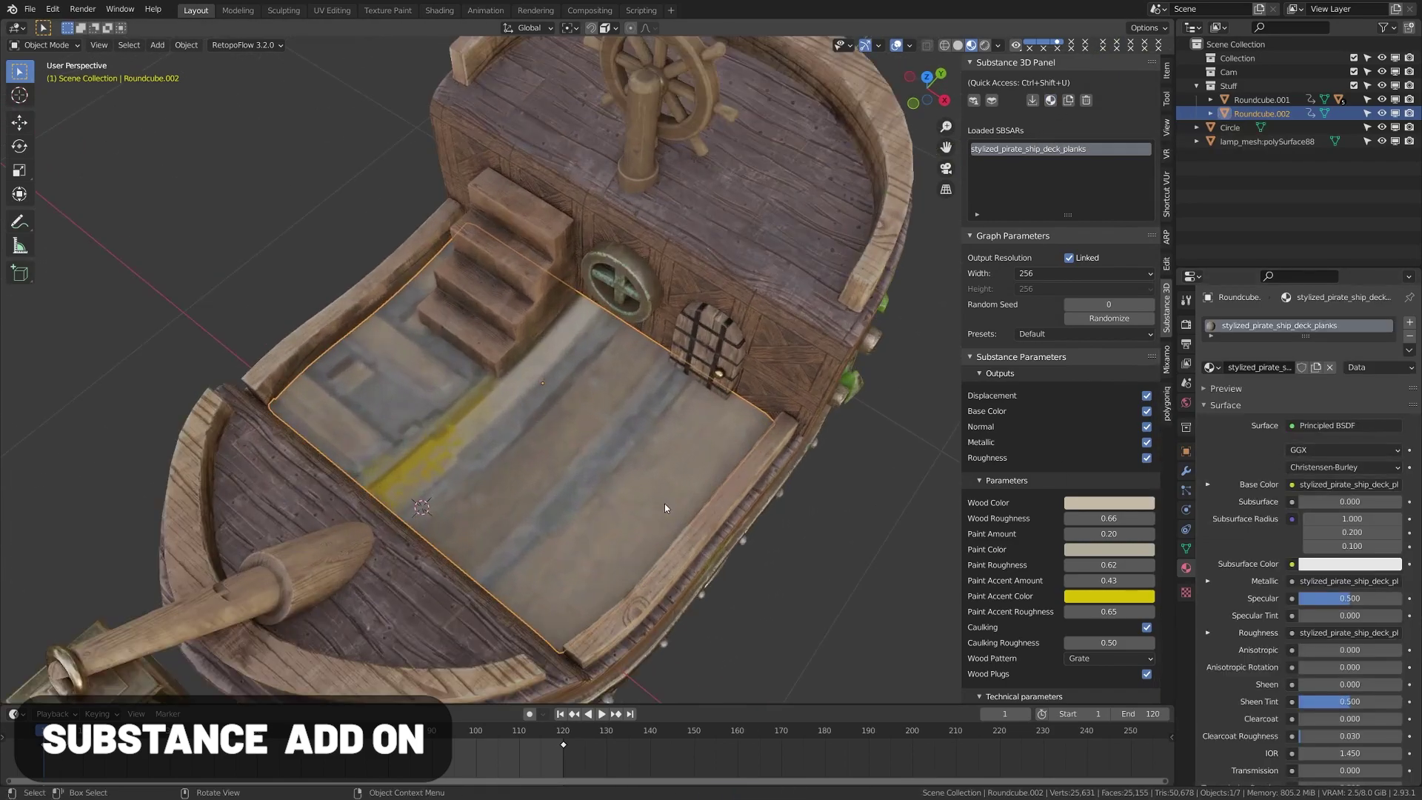
{"action": "scroll", "coordinate": [1046, 479], "scroll_direction": "down", "scroll_amount": 5}
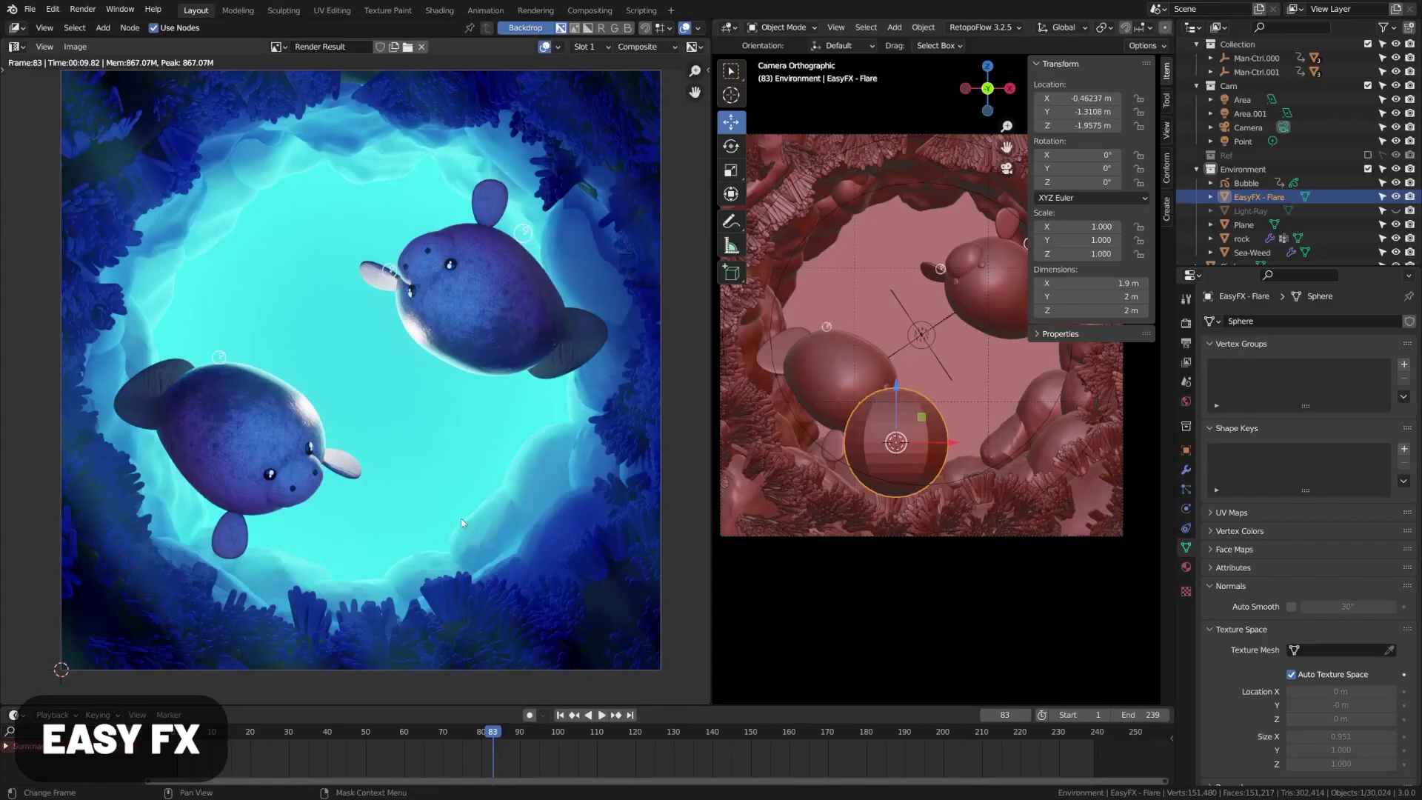
- Enable the EasyFX vignette to darken the render's edges
{"action": "key", "text": "n"}
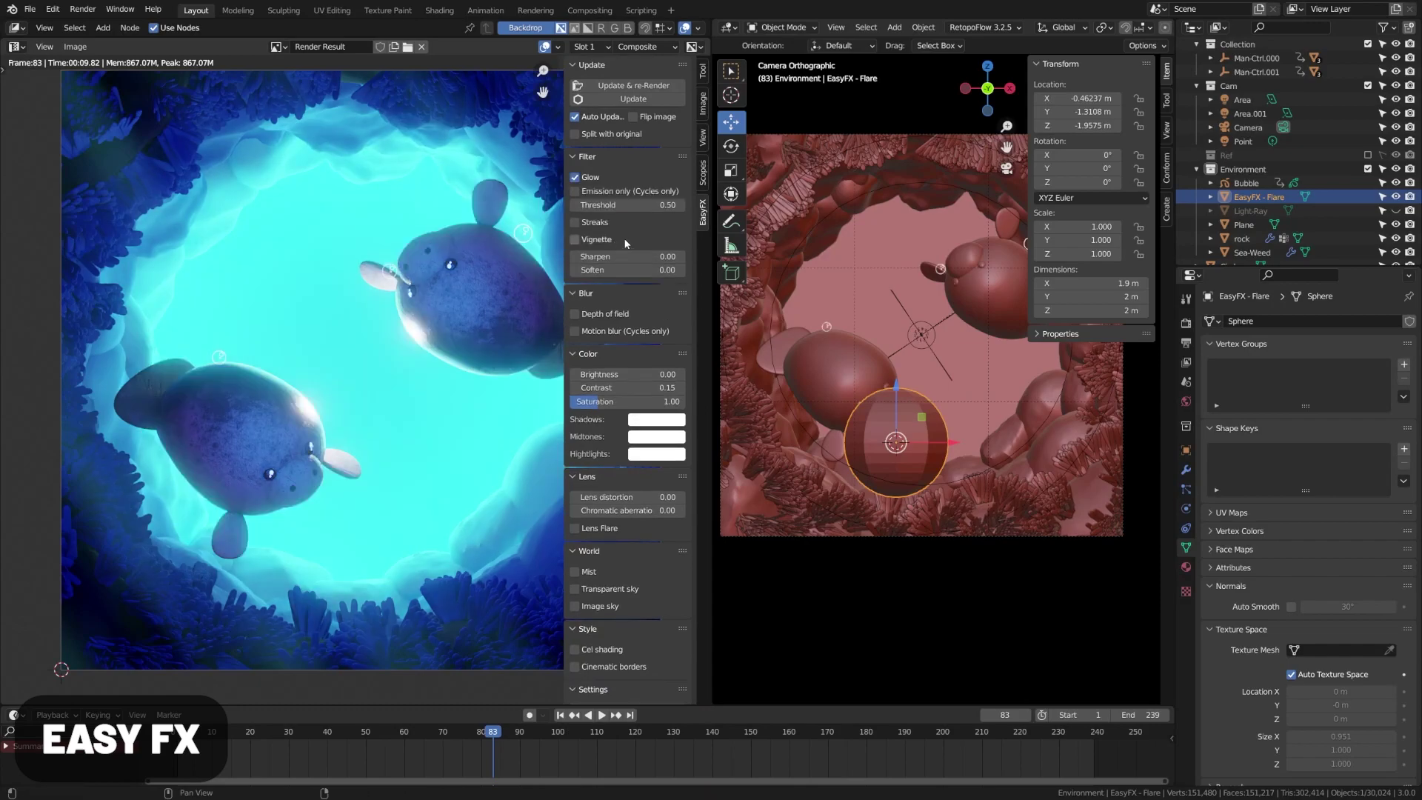
{"action": "left_click", "coordinate": [575, 239]}
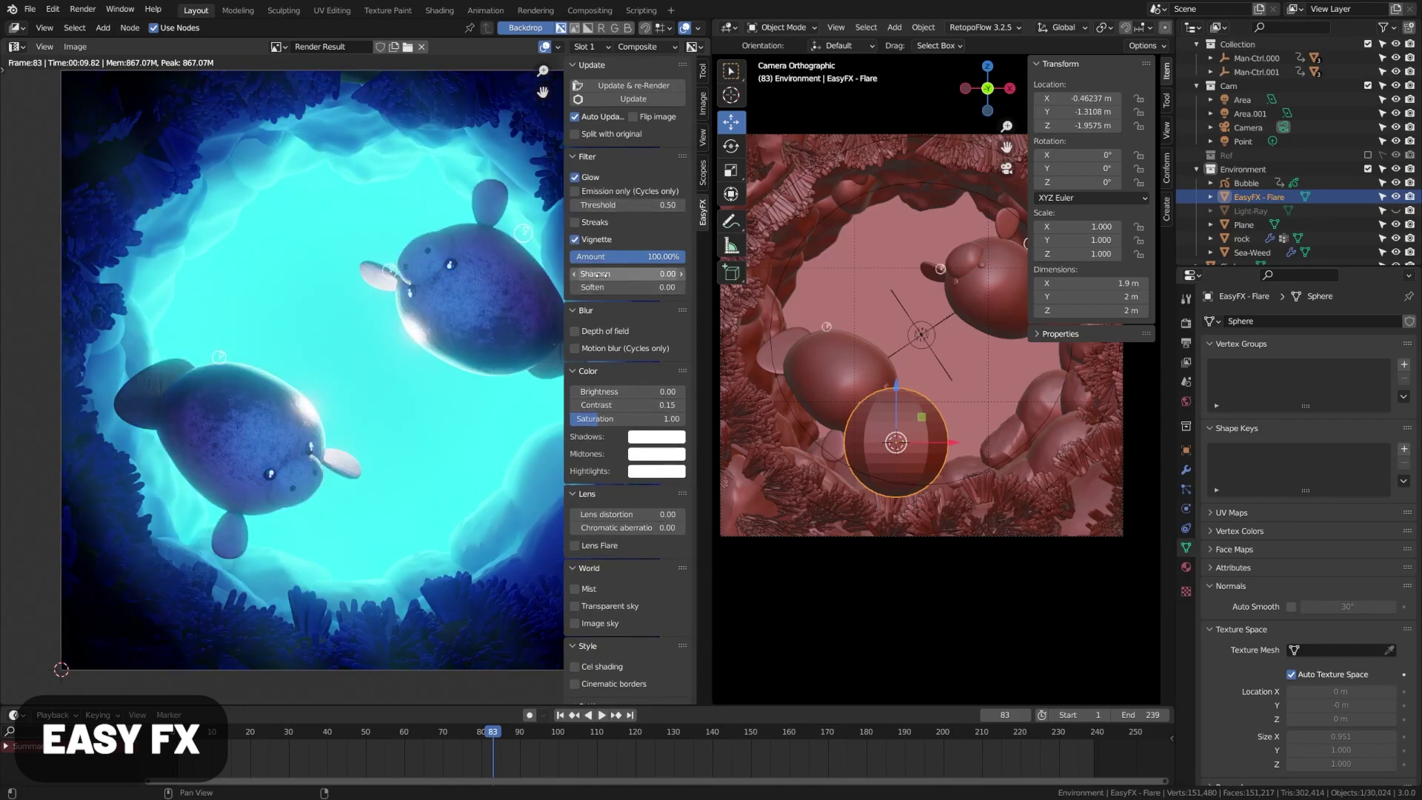
{"action": "scroll", "coordinate": [621, 496], "scroll_direction": "down", "scroll_amount": 2}
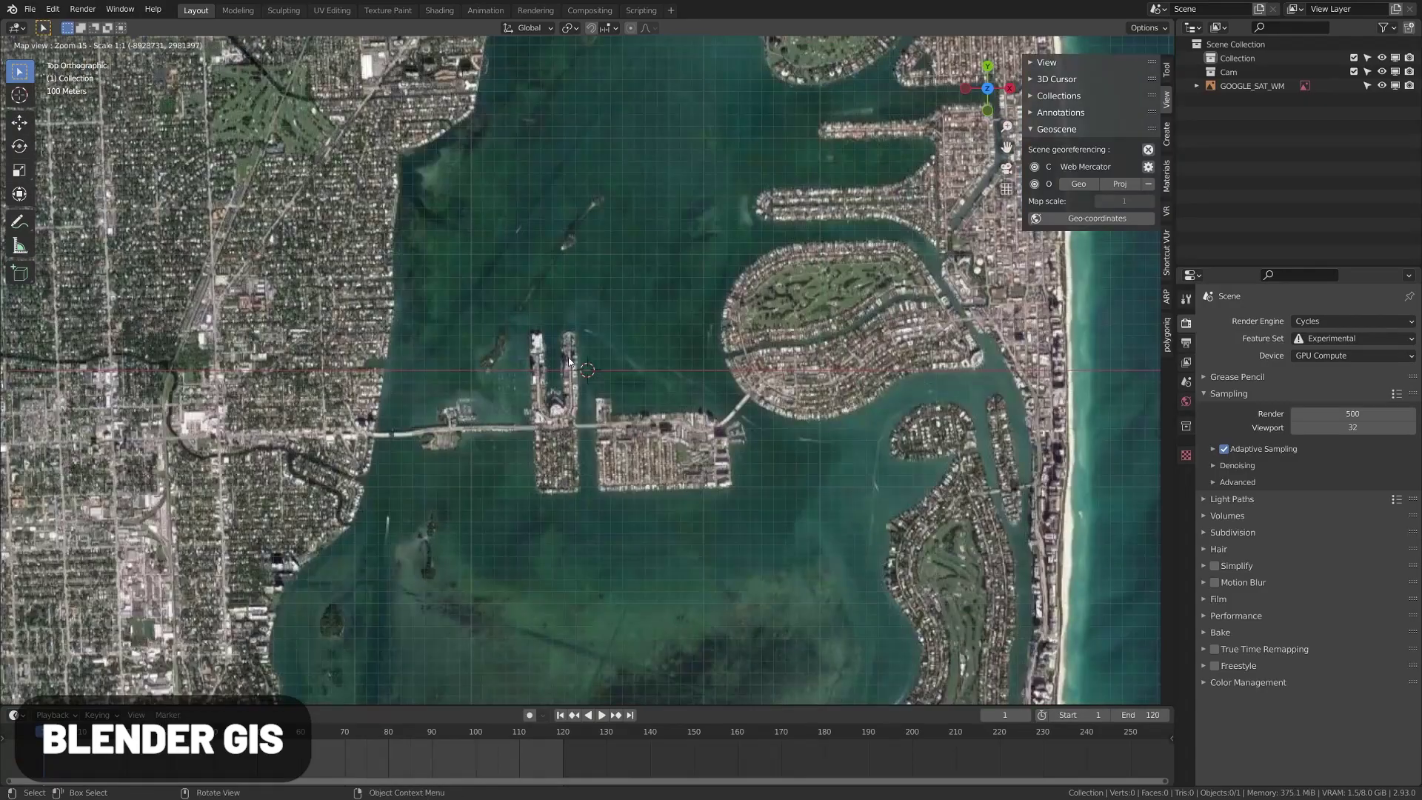
{"action": "scroll", "coordinate": [554, 477], "scroll_direction": "up", "scroll_amount": 2}
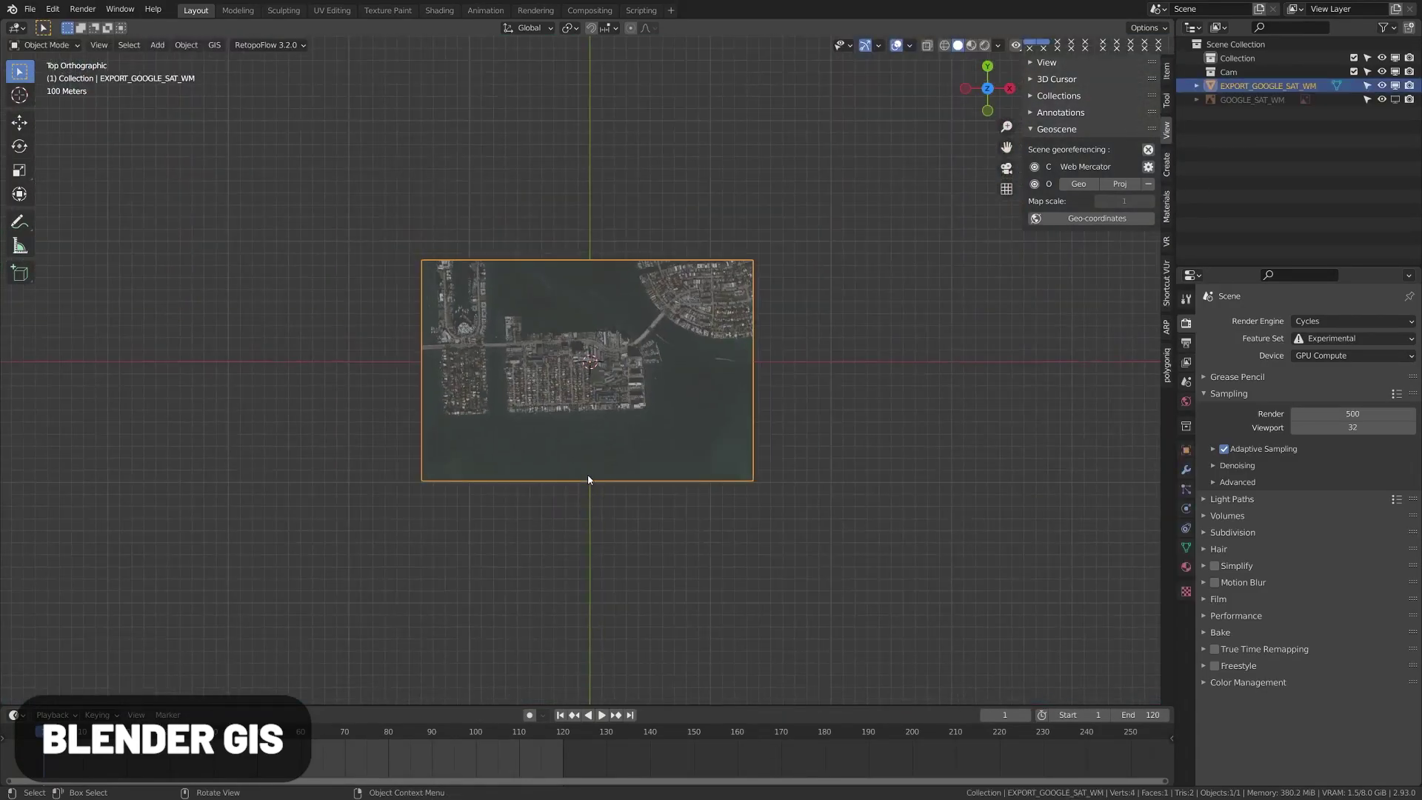
- Fetch OpenStreetMap buildings for the map area via GIS web geodata
{"action": "left_click", "coordinate": [214, 44]}
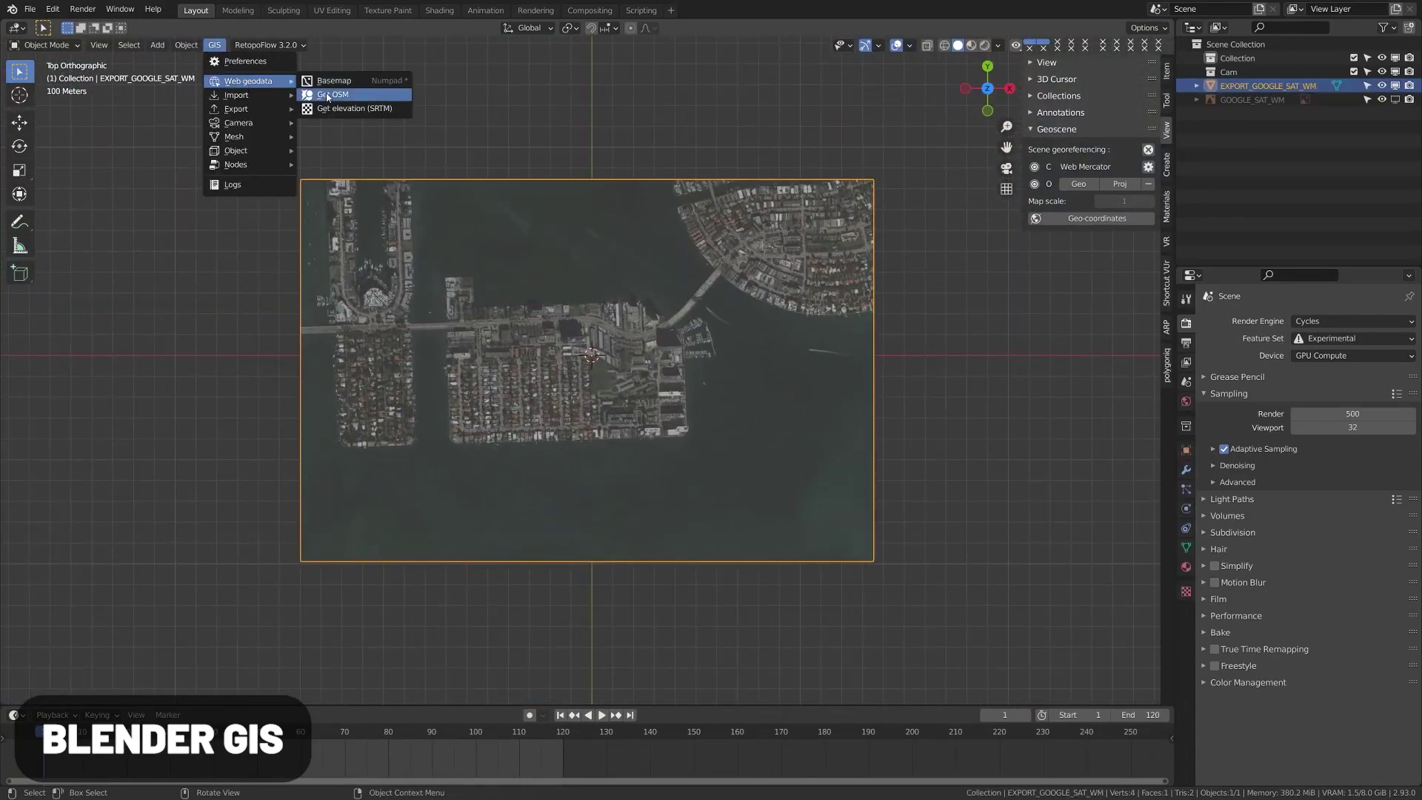
{"action": "left_click", "coordinate": [355, 98]}
{"action": "middle_click_drag", "start_coordinate": [460, 406], "coordinate": [667, 445]}
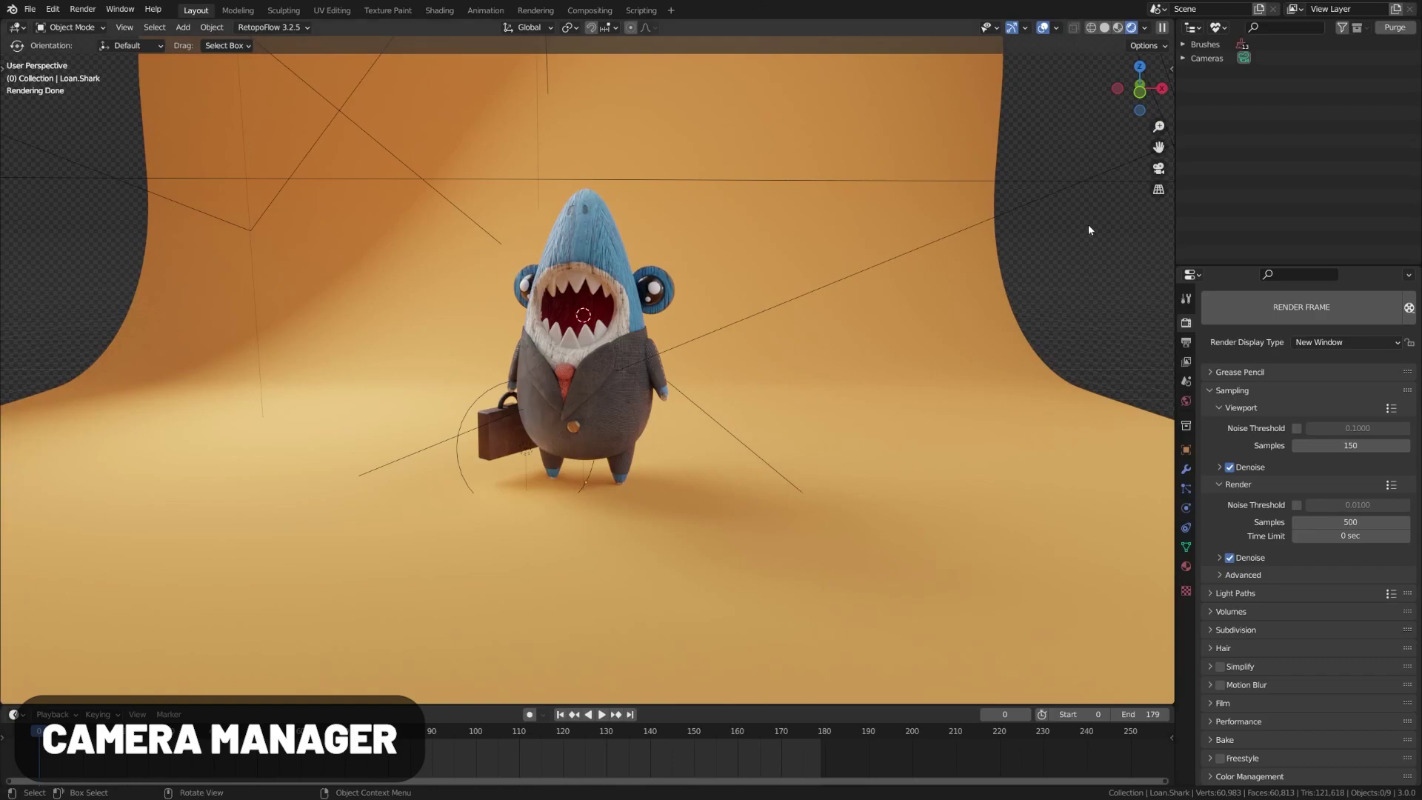
- Add two Camera Manager cameras, each matching a different viewpoint
{"action": "key", "text": "n"}
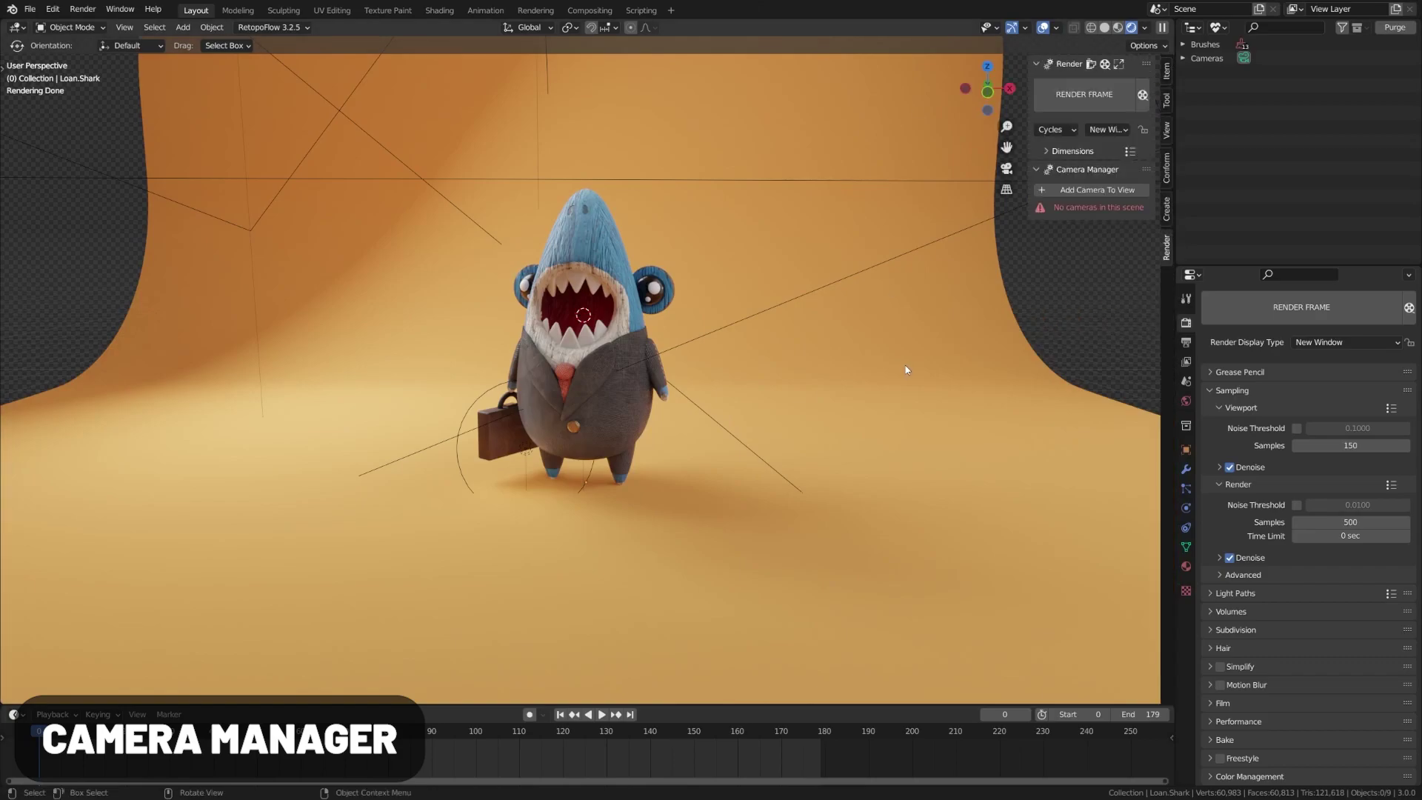
{"action": "left_click", "coordinate": [1082, 191]}
{"action": "middle_click_drag", "start_coordinate": [563, 385], "coordinate": [452, 370]}
{"action": "left_click", "coordinate": [1089, 190]}
- Set the gear radius to 1.5 m and raise the torus knot's revolutions and spins
{"action": "scroll", "coordinate": [585, 450], "scroll_direction": "down", "scroll_amount": 6}
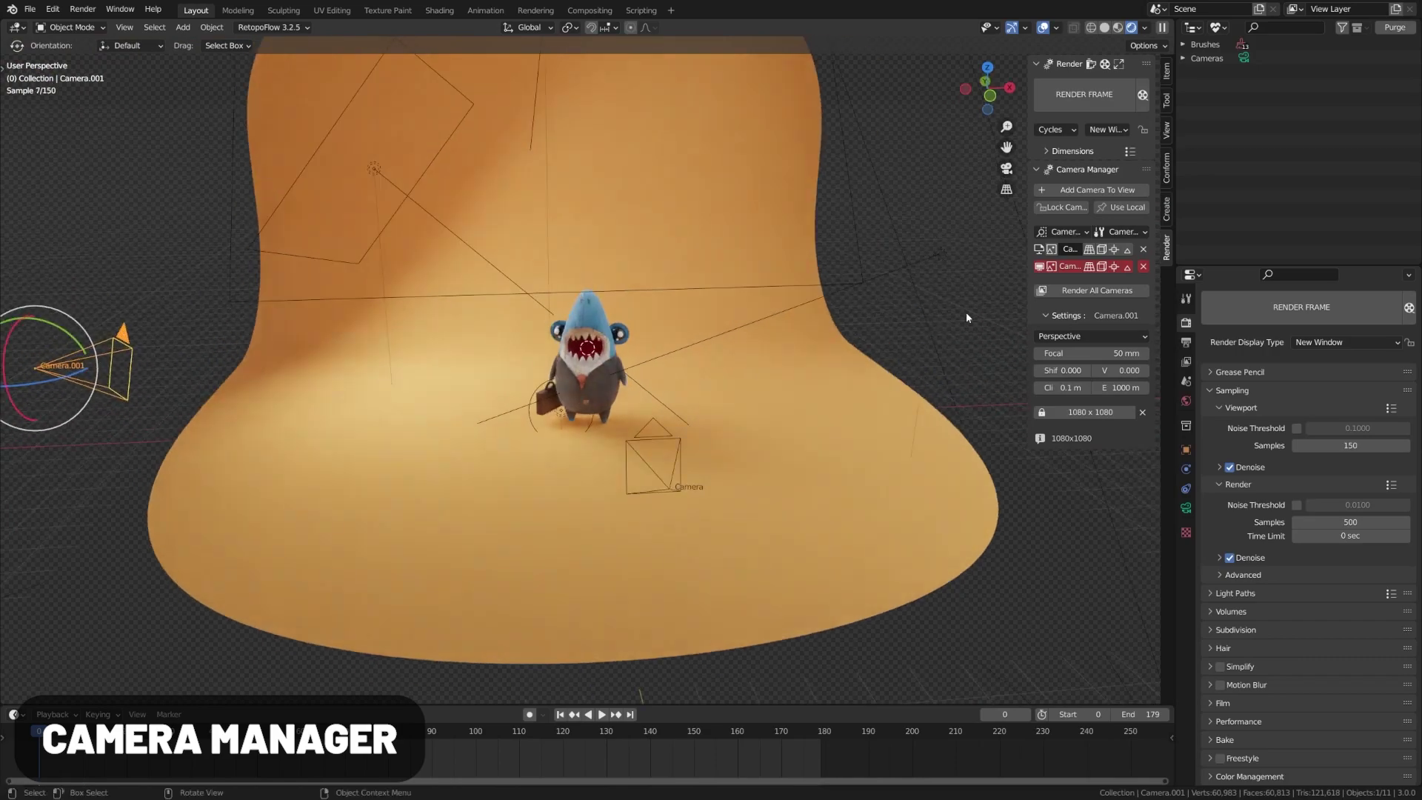
{"action": "scroll", "coordinate": [978, 314], "scroll_direction": "up", "scroll_amount": 3}
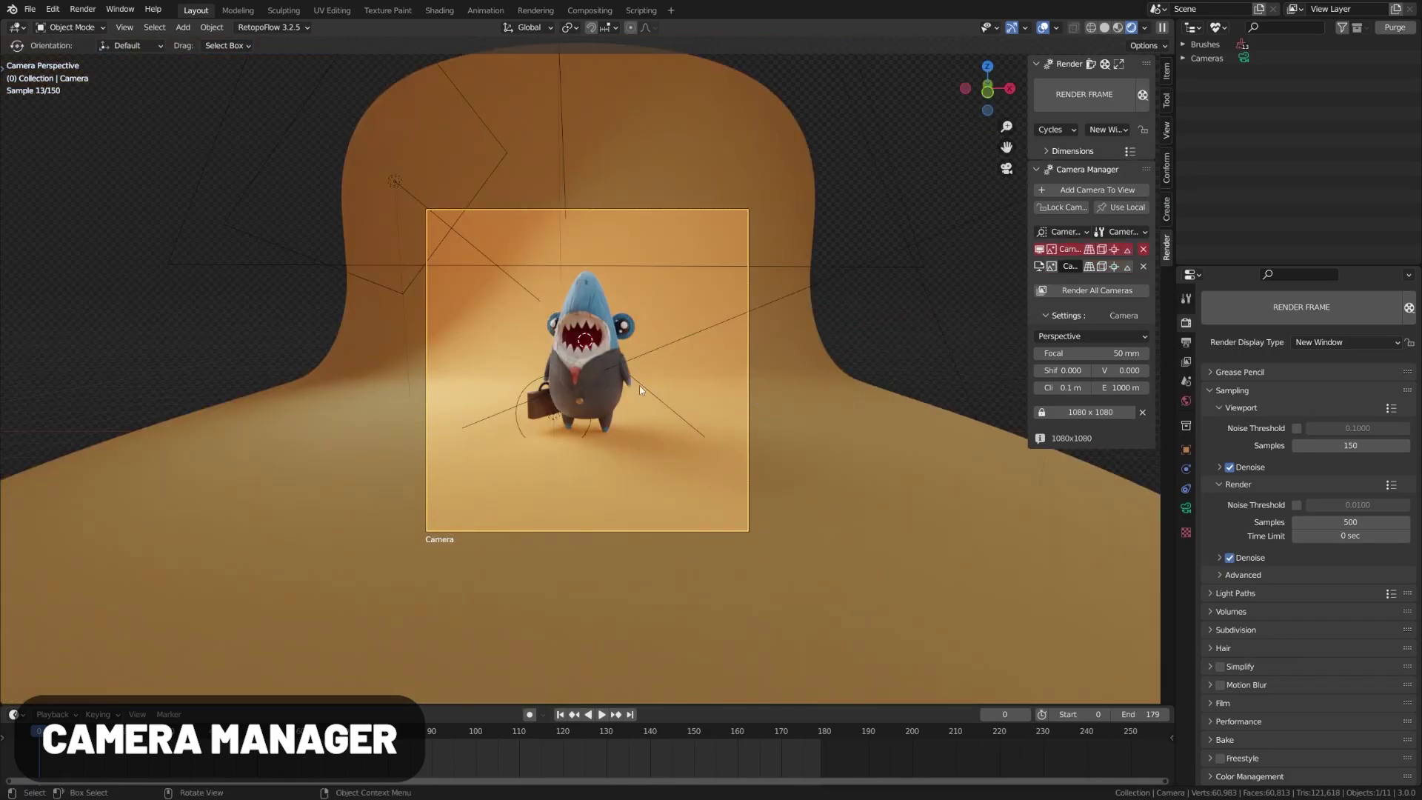
{"action": "scroll", "coordinate": [639, 385], "scroll_direction": "up", "scroll_amount": 3}
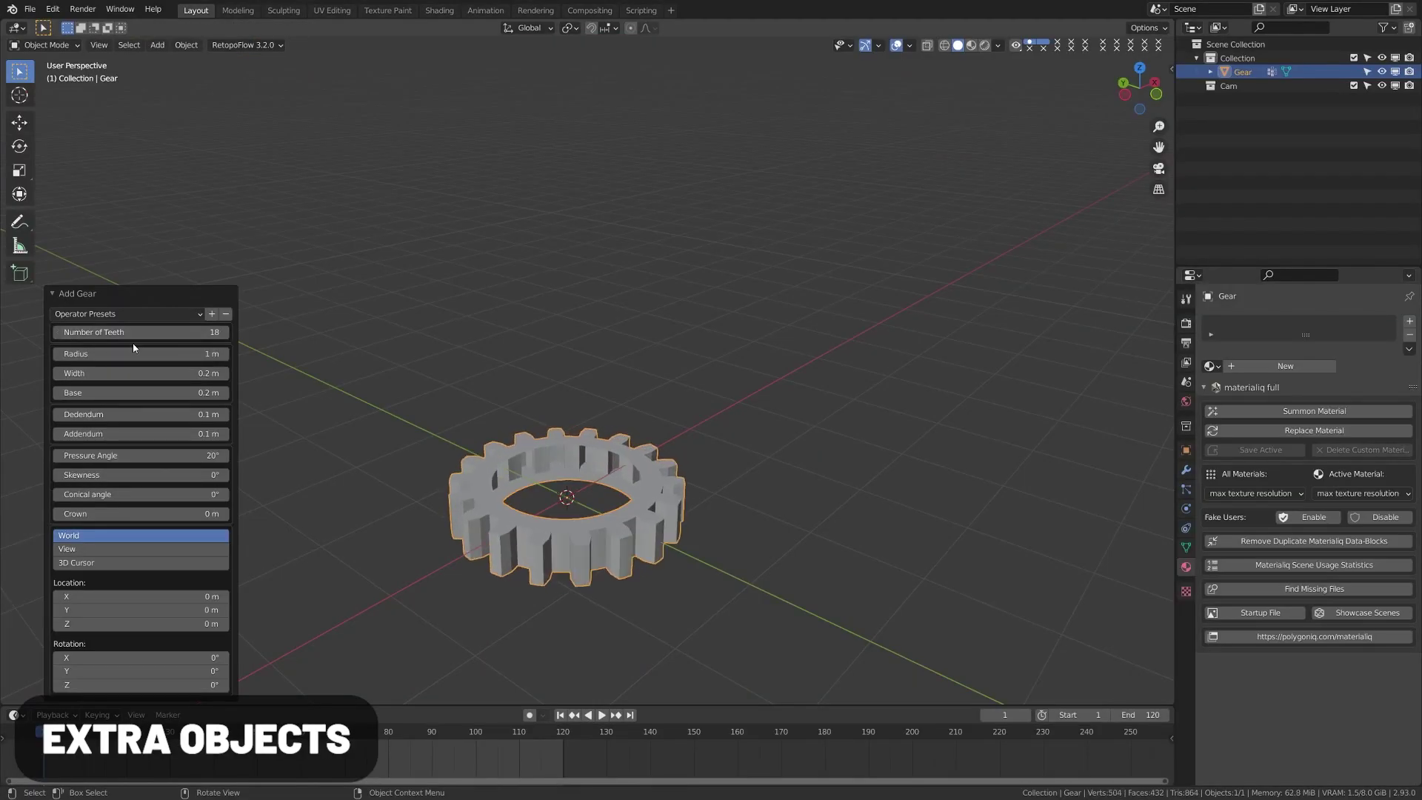
{"action": "left_click_drag", "start_coordinate": [134, 353], "coordinate": [153, 353]}
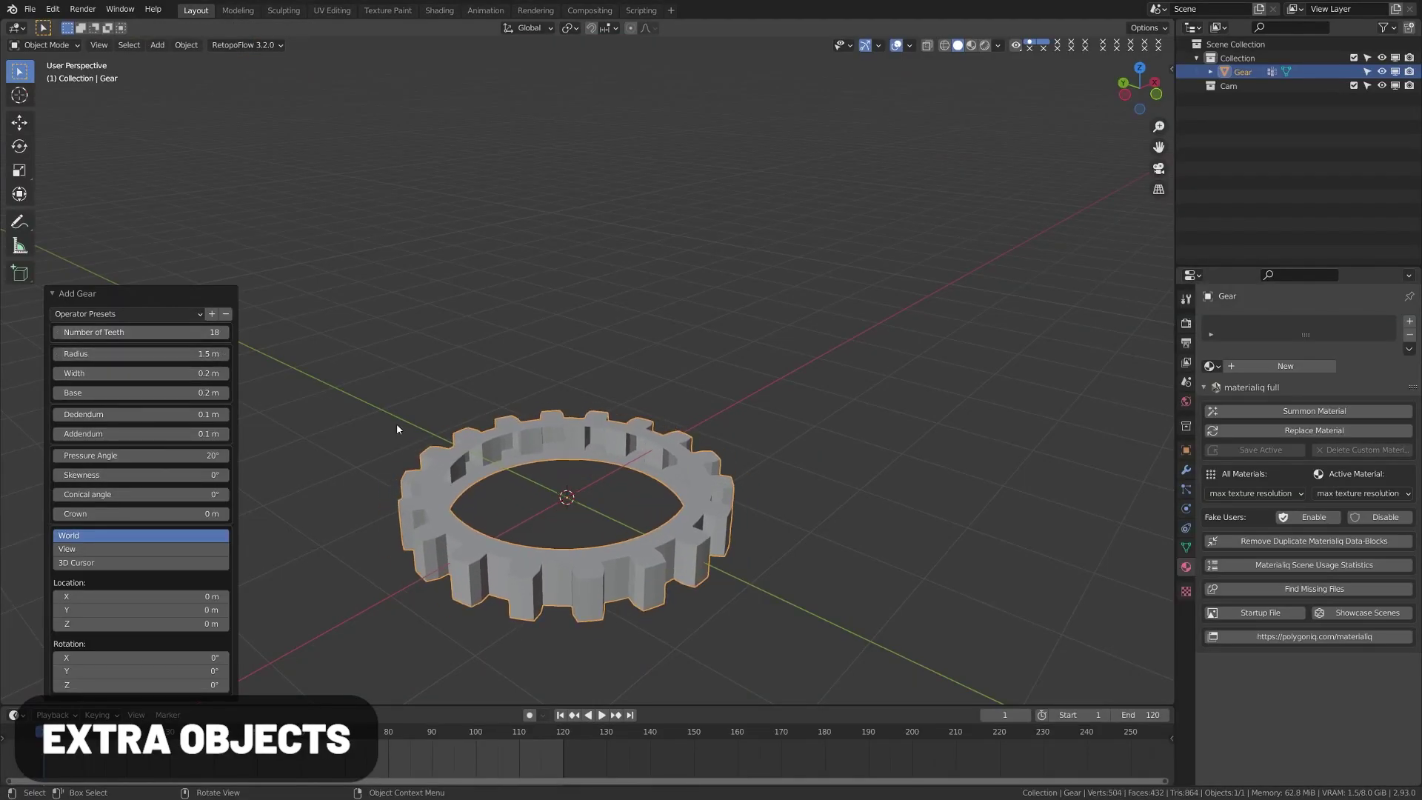
{"action": "middle_click_drag", "start_coordinate": [397, 429], "coordinate": [397, 518]}
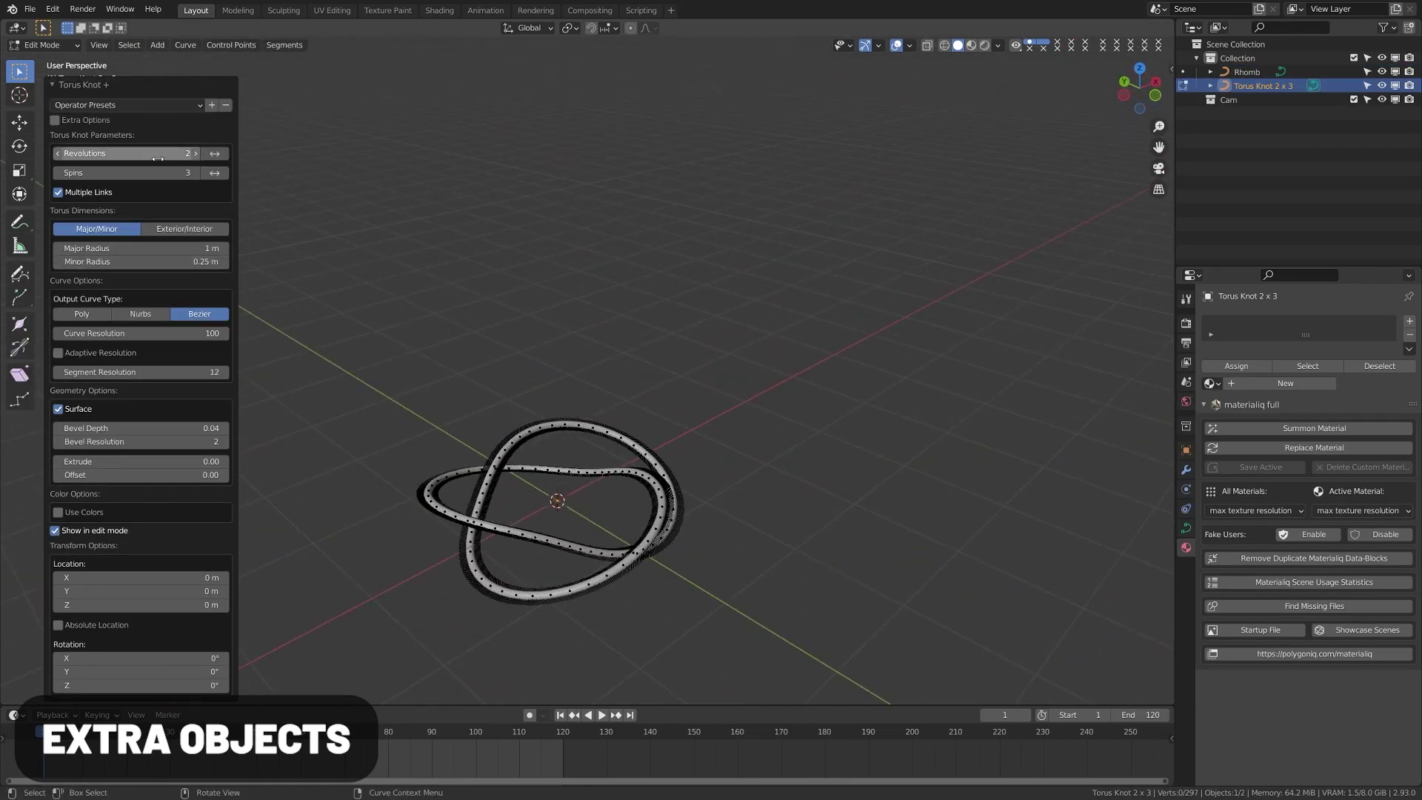
{"action": "mouse_move", "coordinate": [162, 155]}
{"action": "left_mouse_down"}
{"action": "mouse_move", "coordinate": [185, 172]}
{"action": "mouse_move", "coordinate": [185, 154]}
{"action": "left_mouse_up"}
{"action": "middle_click_drag", "start_coordinate": [563, 445], "coordinate": [611, 491]}
{"action": "key", "text": "ctrl+Tab"}
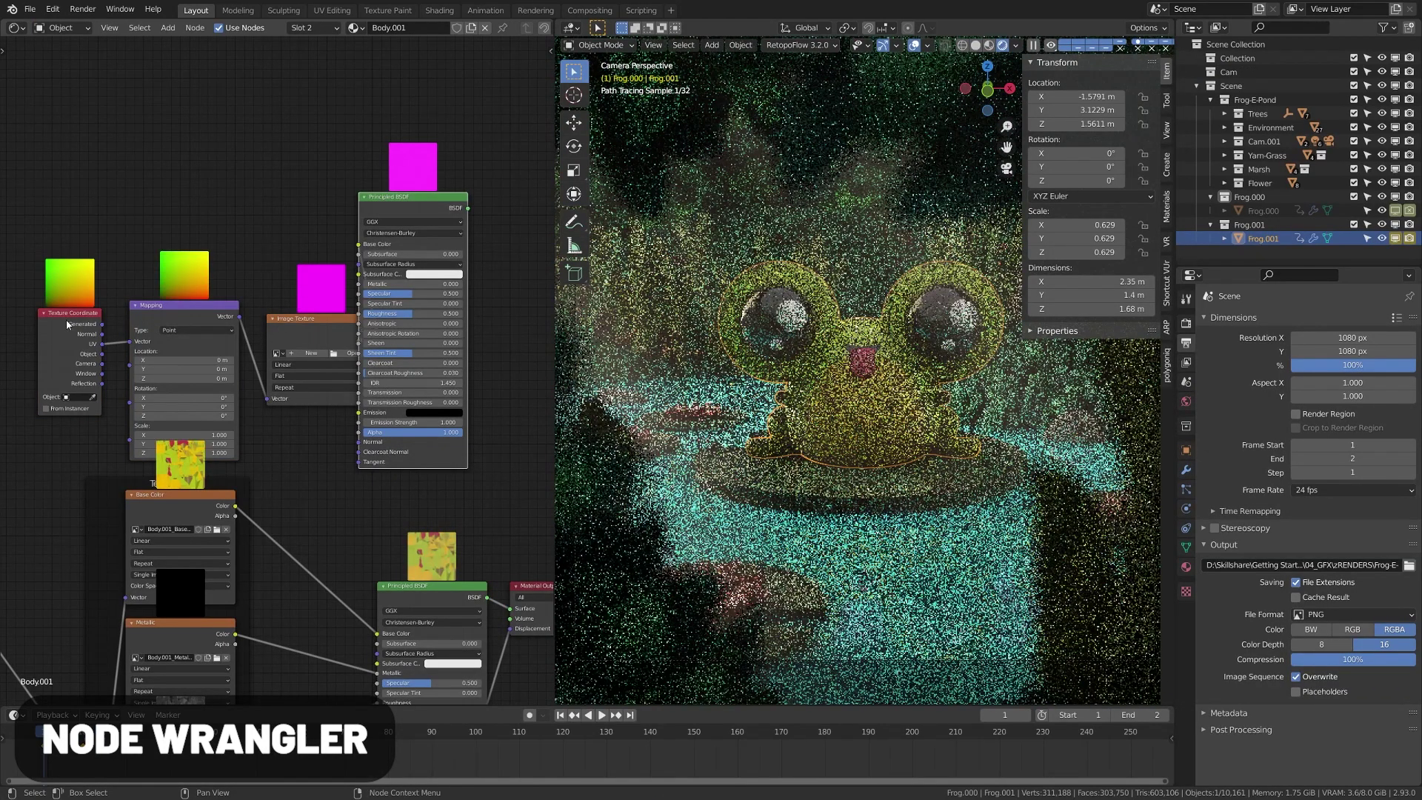
- Move the Texture Coordinate, Mapping and Image Texture nodes, then preview the Normal texture
{"action": "left_click_drag", "start_coordinate": [67, 324], "coordinate": [33, 304]}
{"action": "left_click_drag", "start_coordinate": [143, 294], "coordinate": [112, 265]}
{"action": "left_click_drag", "start_coordinate": [305, 316], "coordinate": [272, 305]}
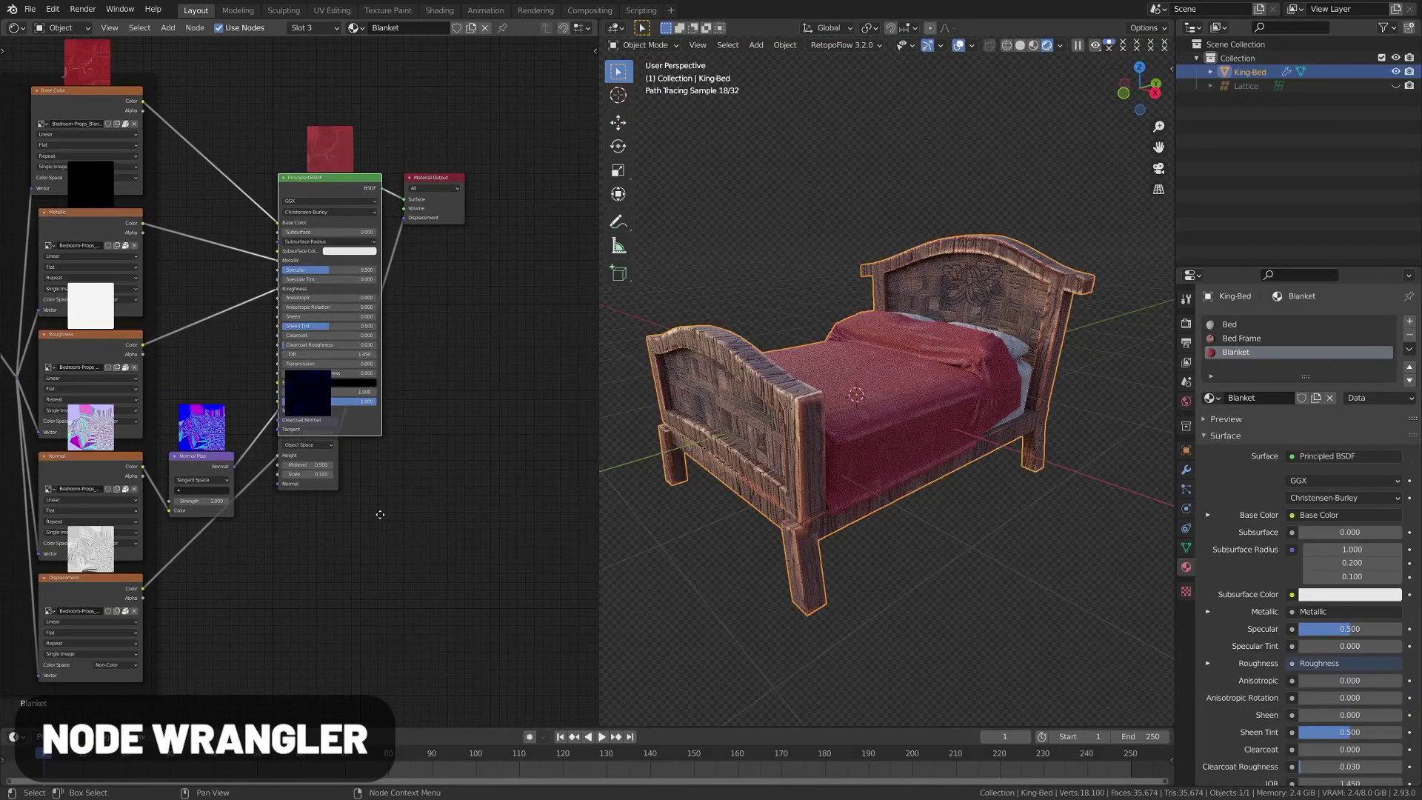
{"action": "left_click", "coordinate": [116, 462], "text": "ctrl+shift"}
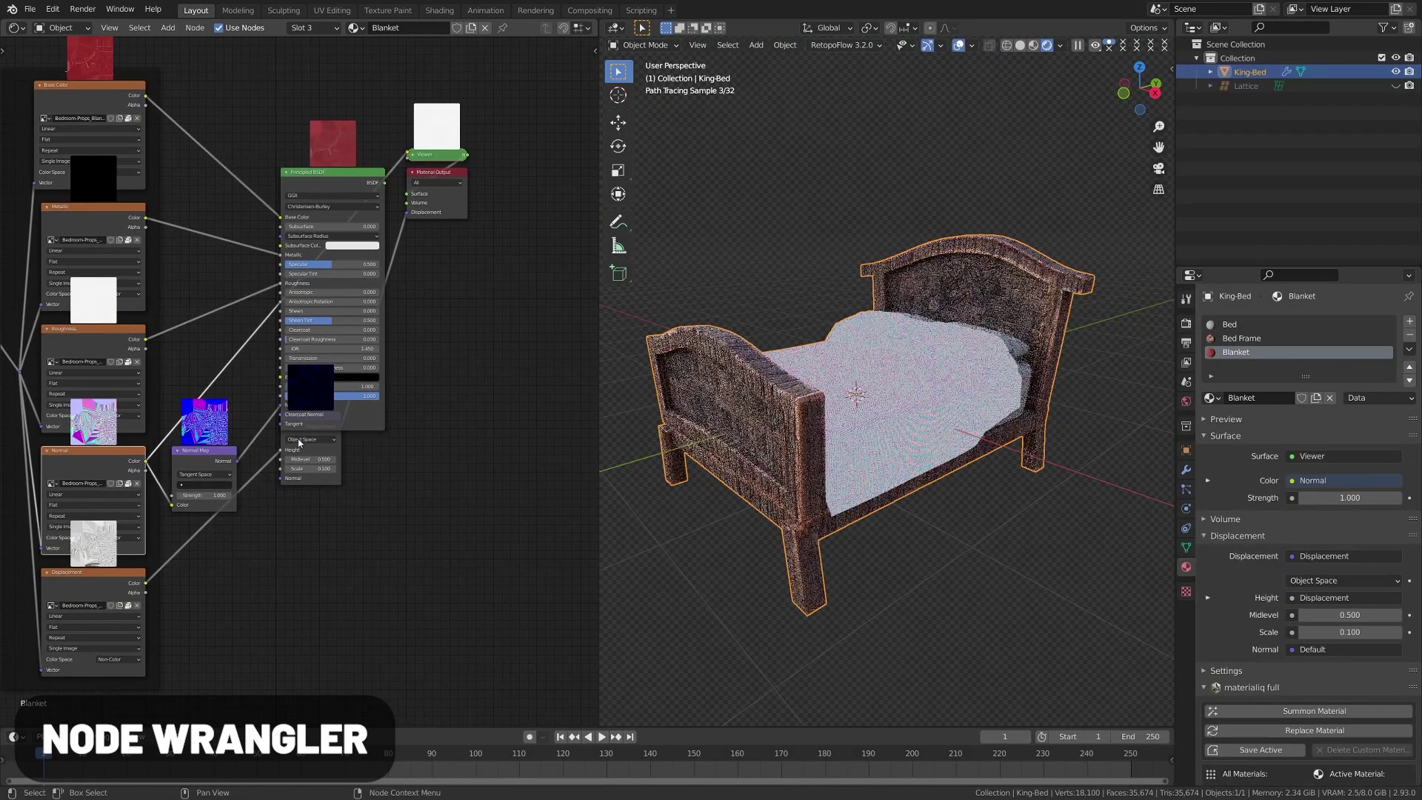
- Reposition the shark body's texture nodes feeding its Principled BSDF
{"action": "middle_click_drag", "start_coordinate": [154, 177], "coordinate": [250, 321]}
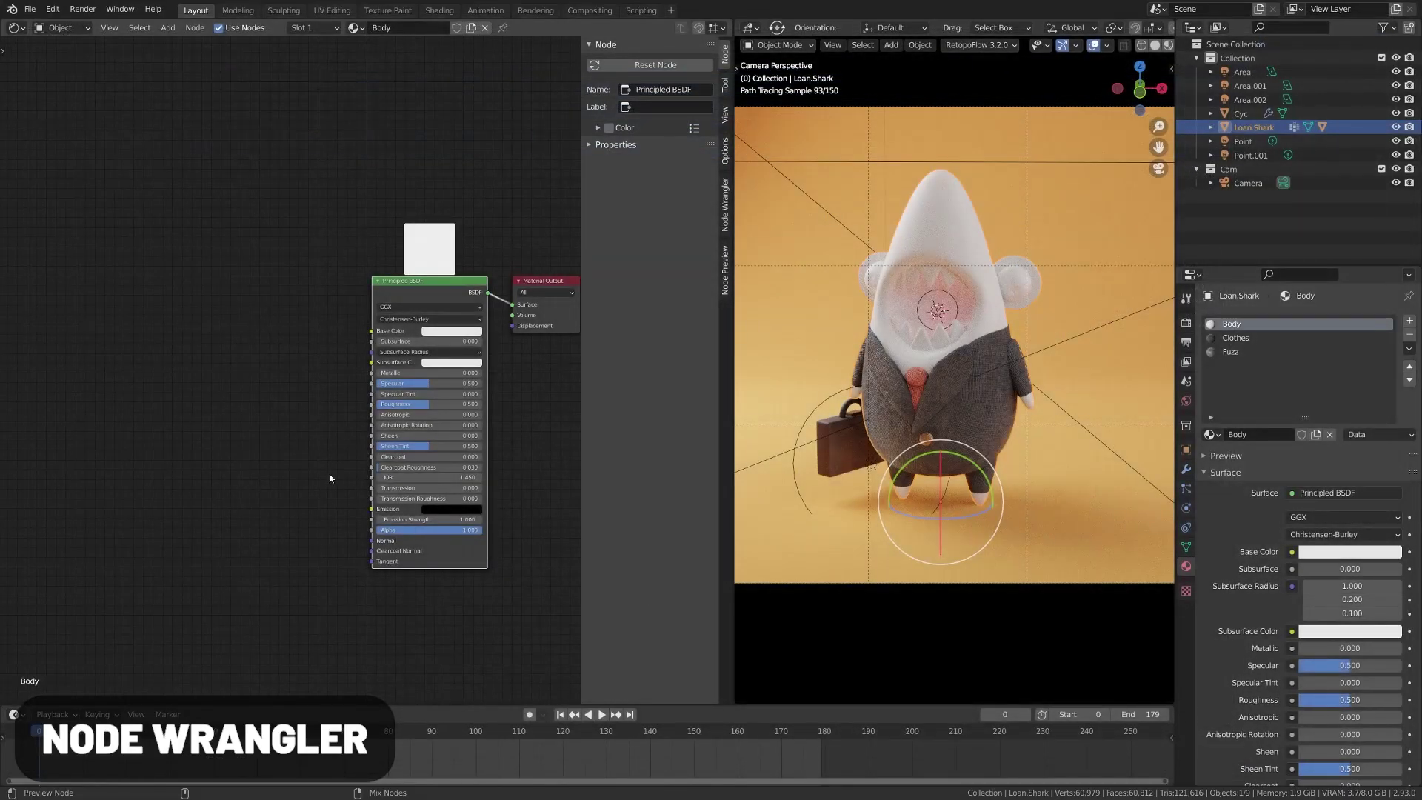
{"action": "middle_click_drag", "start_coordinate": [424, 568], "coordinate": [367, 511]}
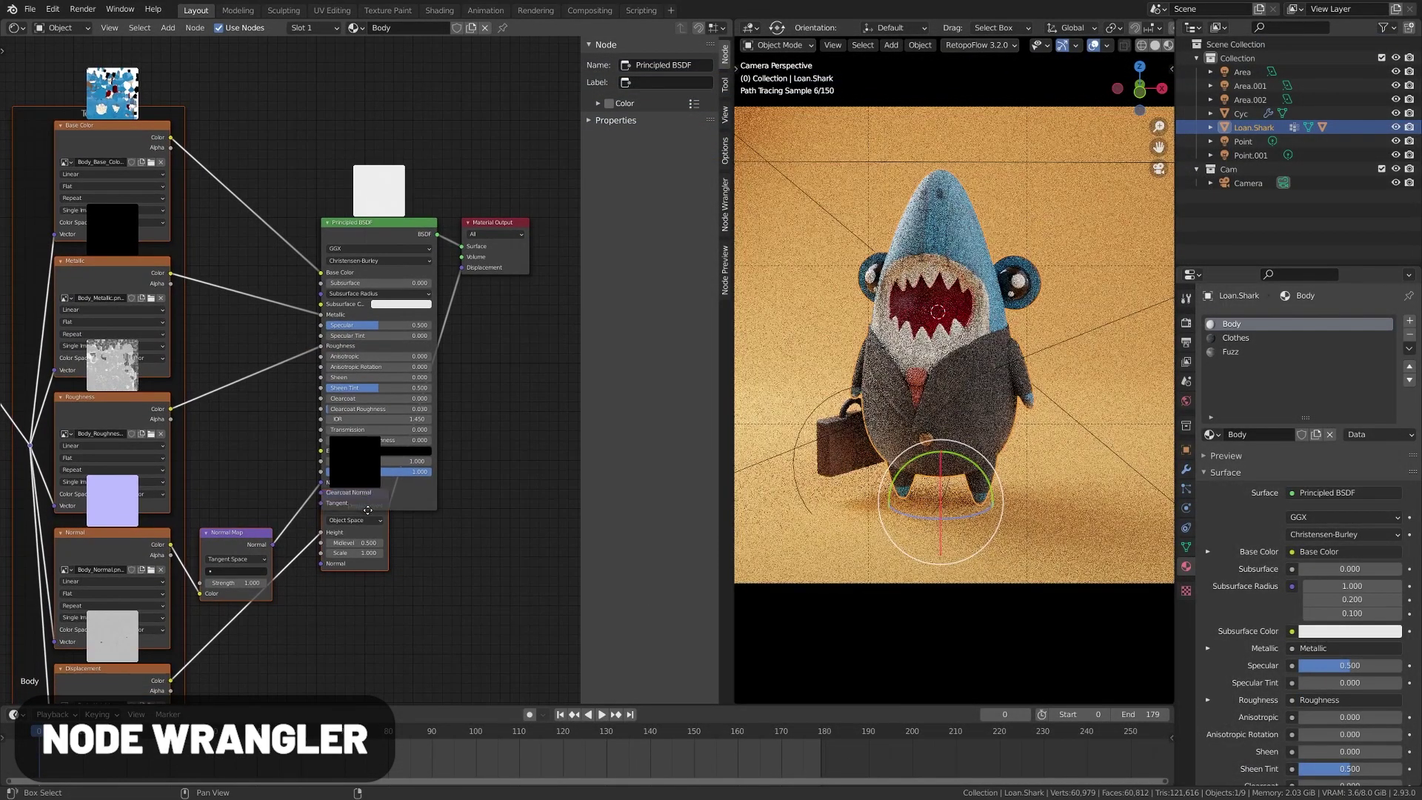
{"action": "left_click_drag", "start_coordinate": [368, 510], "coordinate": [374, 571]}
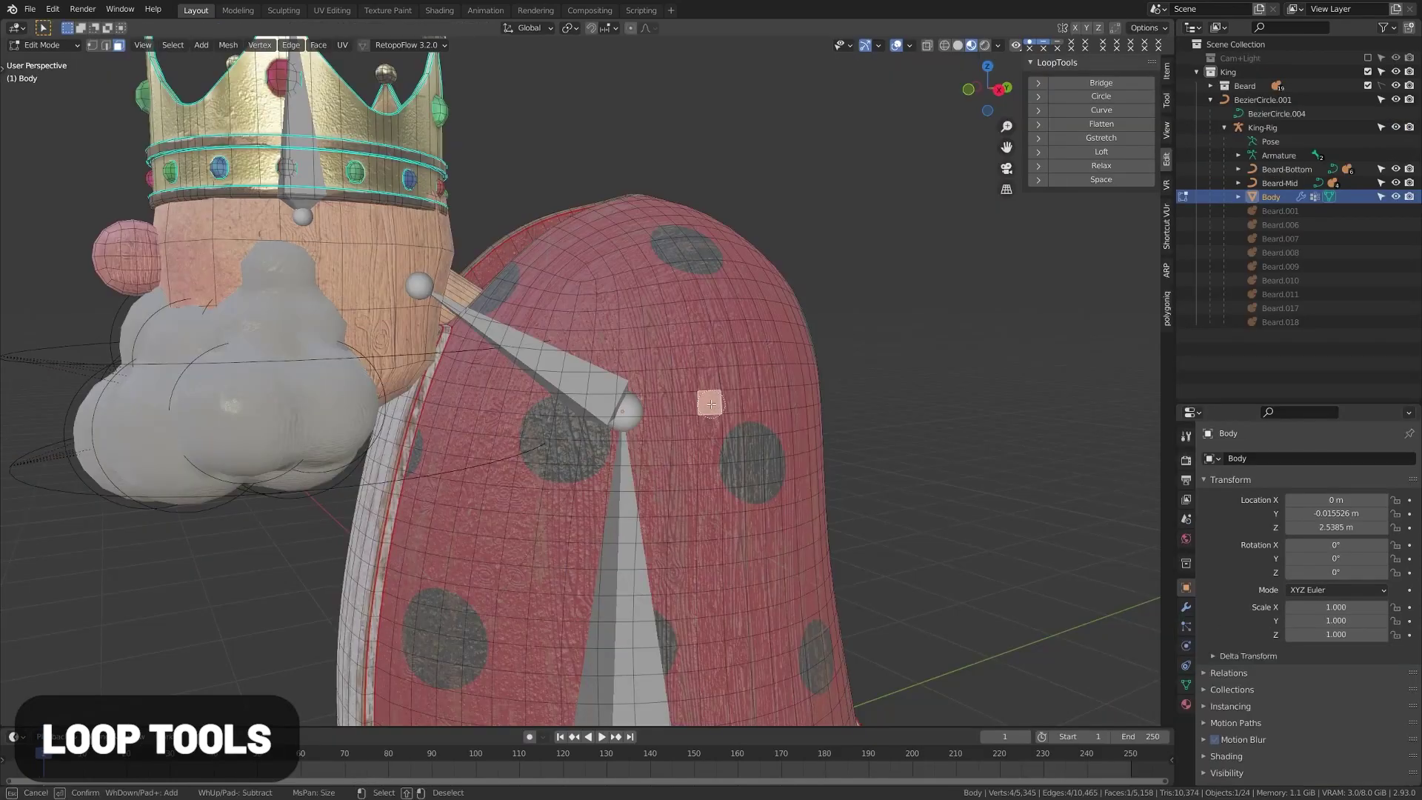
- Round the king's square robe faces into a circle with LoopTools and extrude an arm
{"action": "middle_click_drag", "start_coordinate": [770, 411], "coordinate": [1033, 151]}
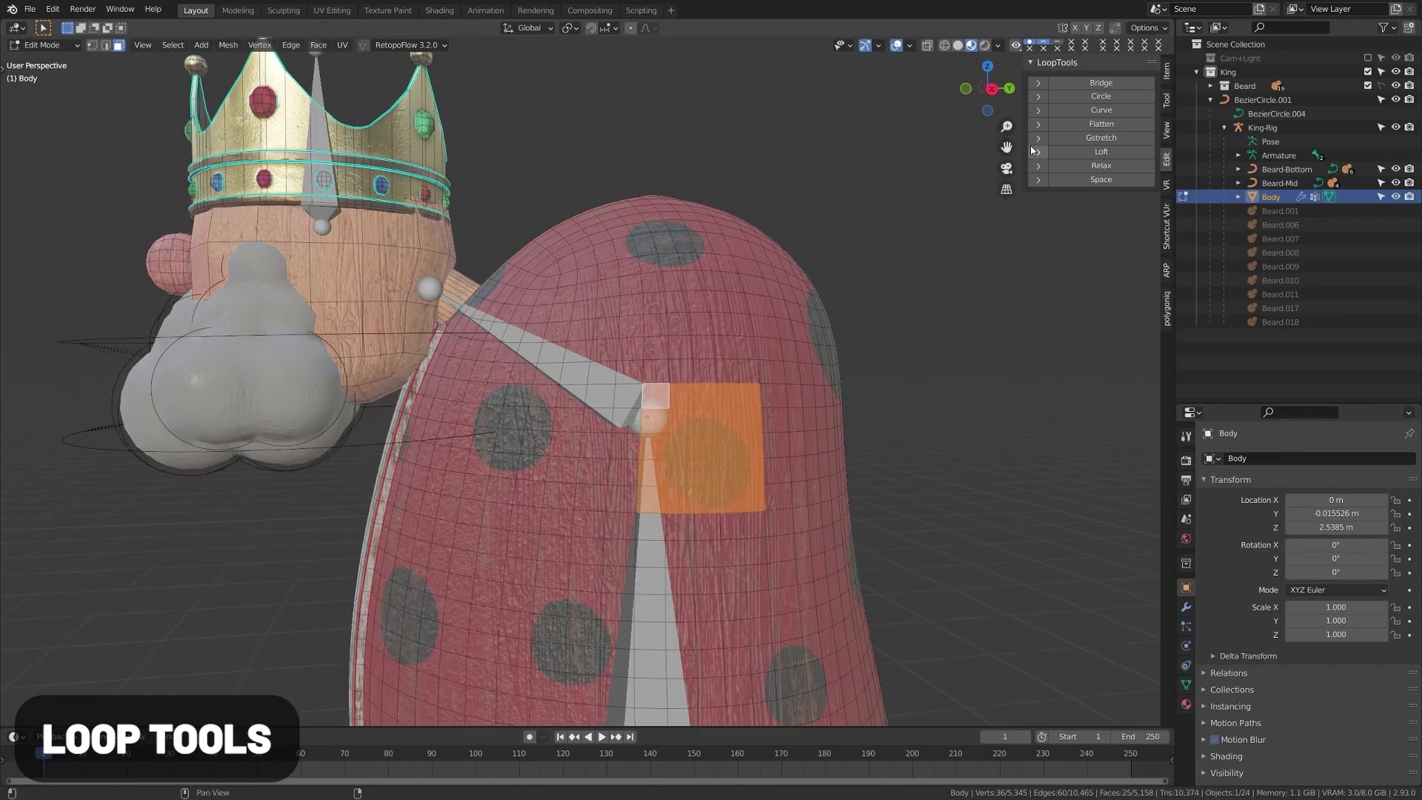
{"action": "left_click", "coordinate": [1102, 97]}
{"action": "key", "text": "KP_1"}
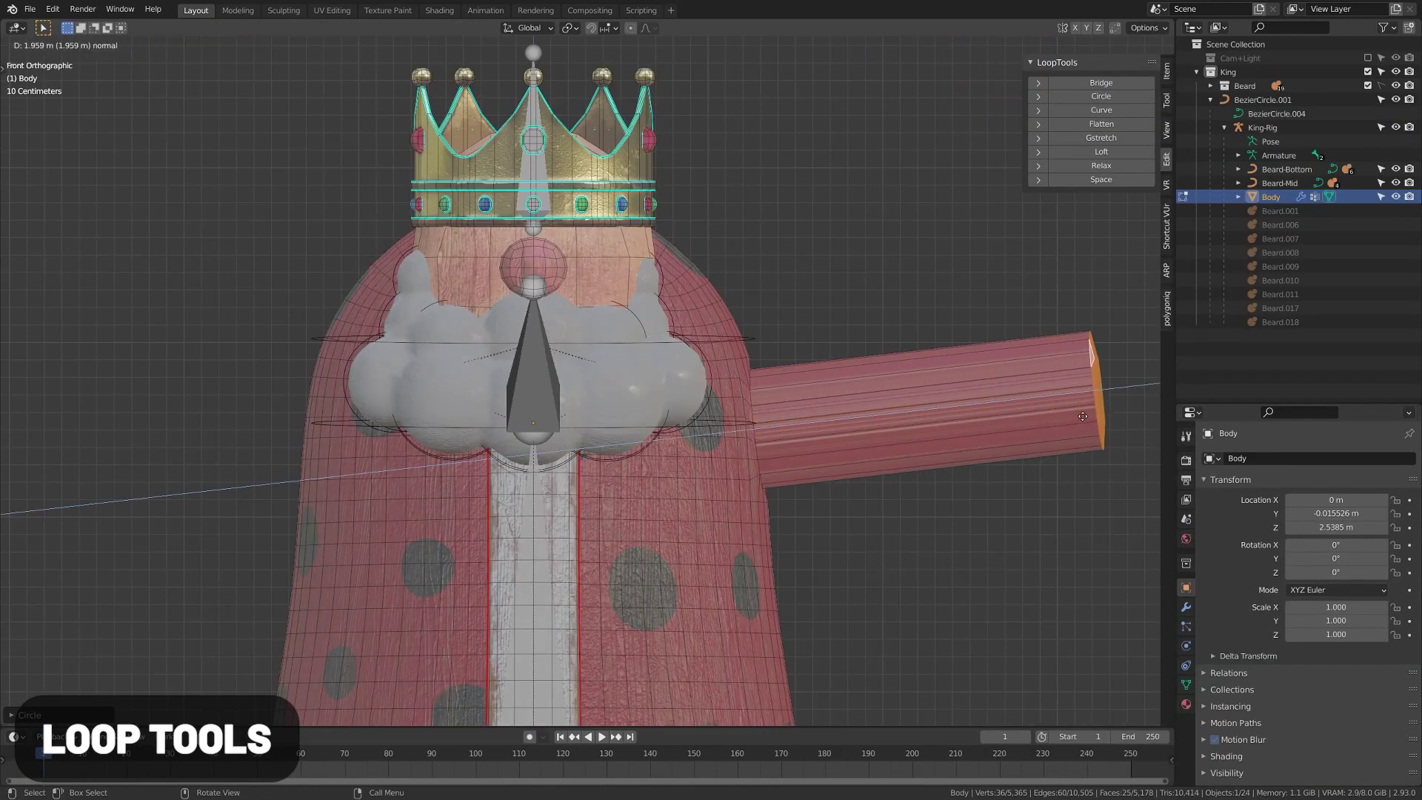
{"action": "left_click", "coordinate": [1111, 400]}
- Flatten the WG body's faces with LoopTools Flatten at Best fit
{"action": "scroll", "coordinate": [1111, 400], "scroll_direction": "up", "scroll_amount": 3}
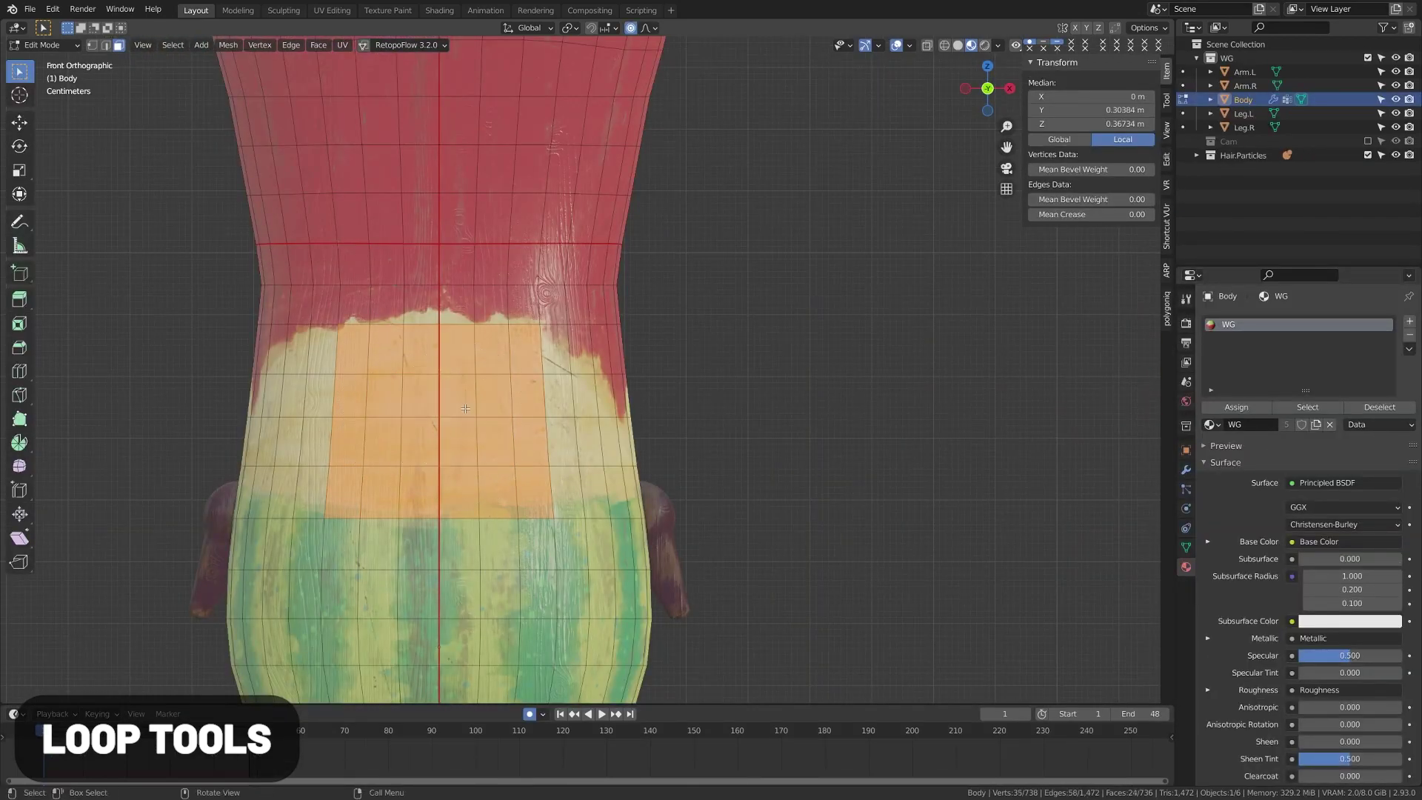
{"action": "middle_click_drag", "start_coordinate": [465, 408], "coordinate": [1150, 139]}
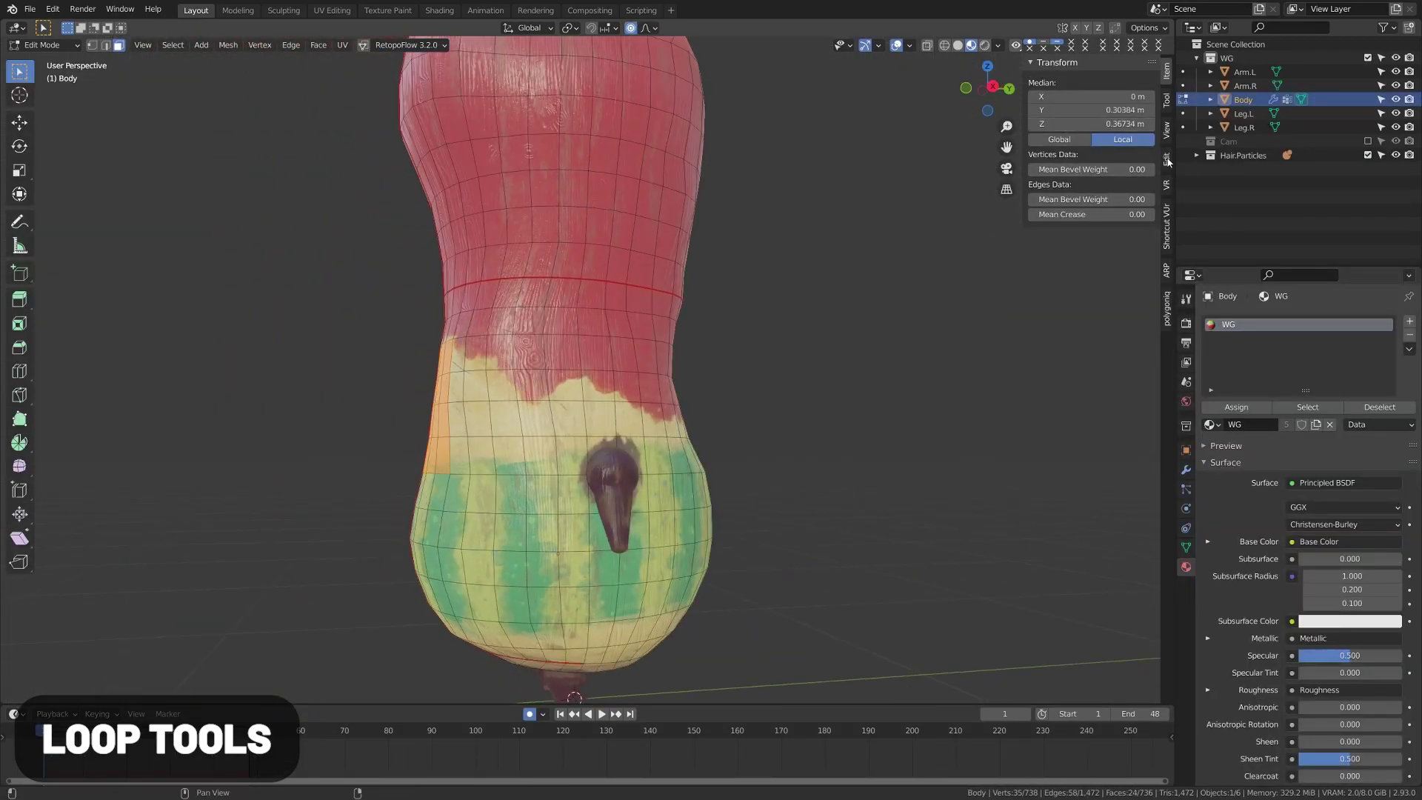
{"action": "middle_click_drag", "start_coordinate": [970, 238], "coordinate": [755, 435]}
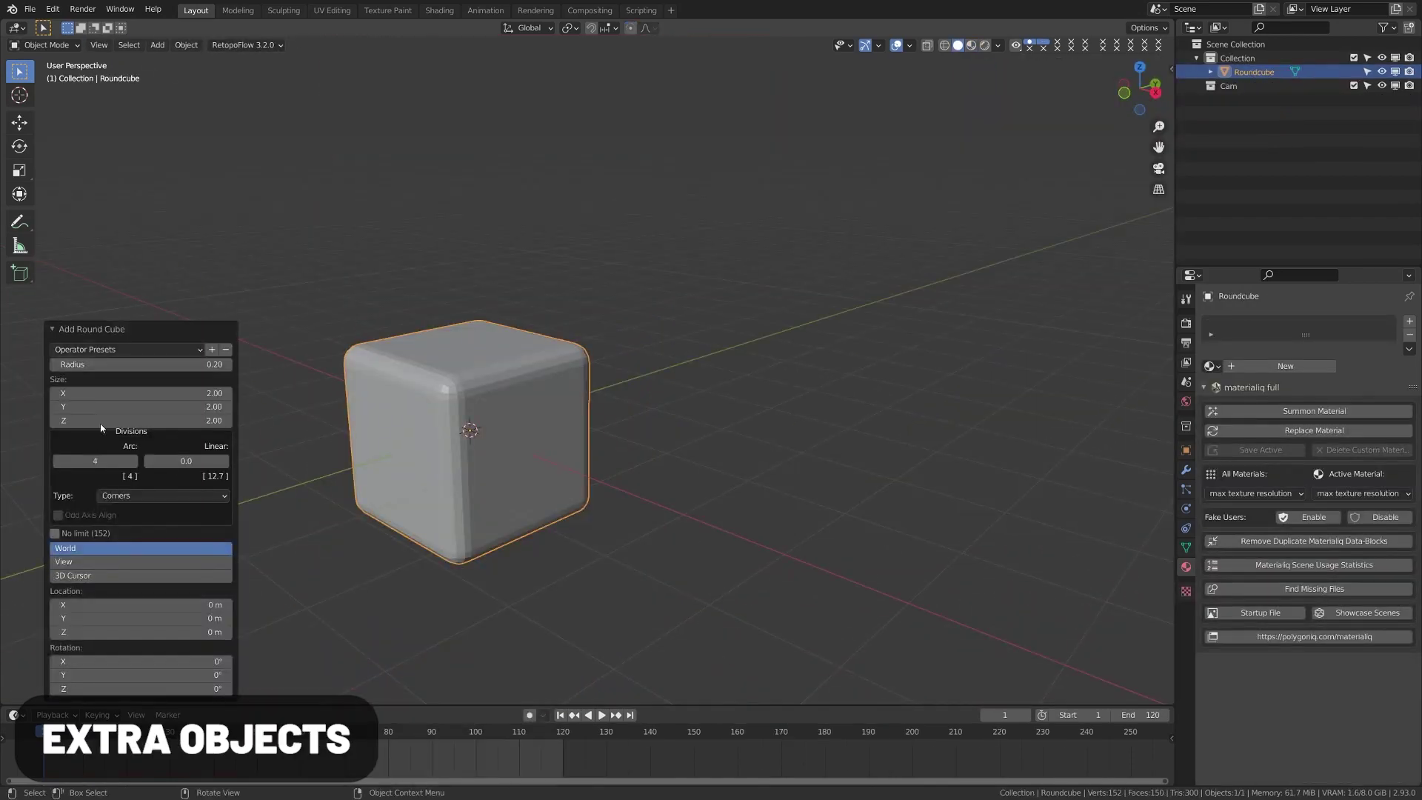
- Cycle the round cube through the Cube, Quadsphere, Rounded Cube and Capsule presets
{"action": "left_click", "coordinate": [120, 349]}
{"action": "left_click", "coordinate": [79, 412]}
{"action": "left_click", "coordinate": [120, 348]}
{"action": "left_click", "coordinate": [92, 454]}
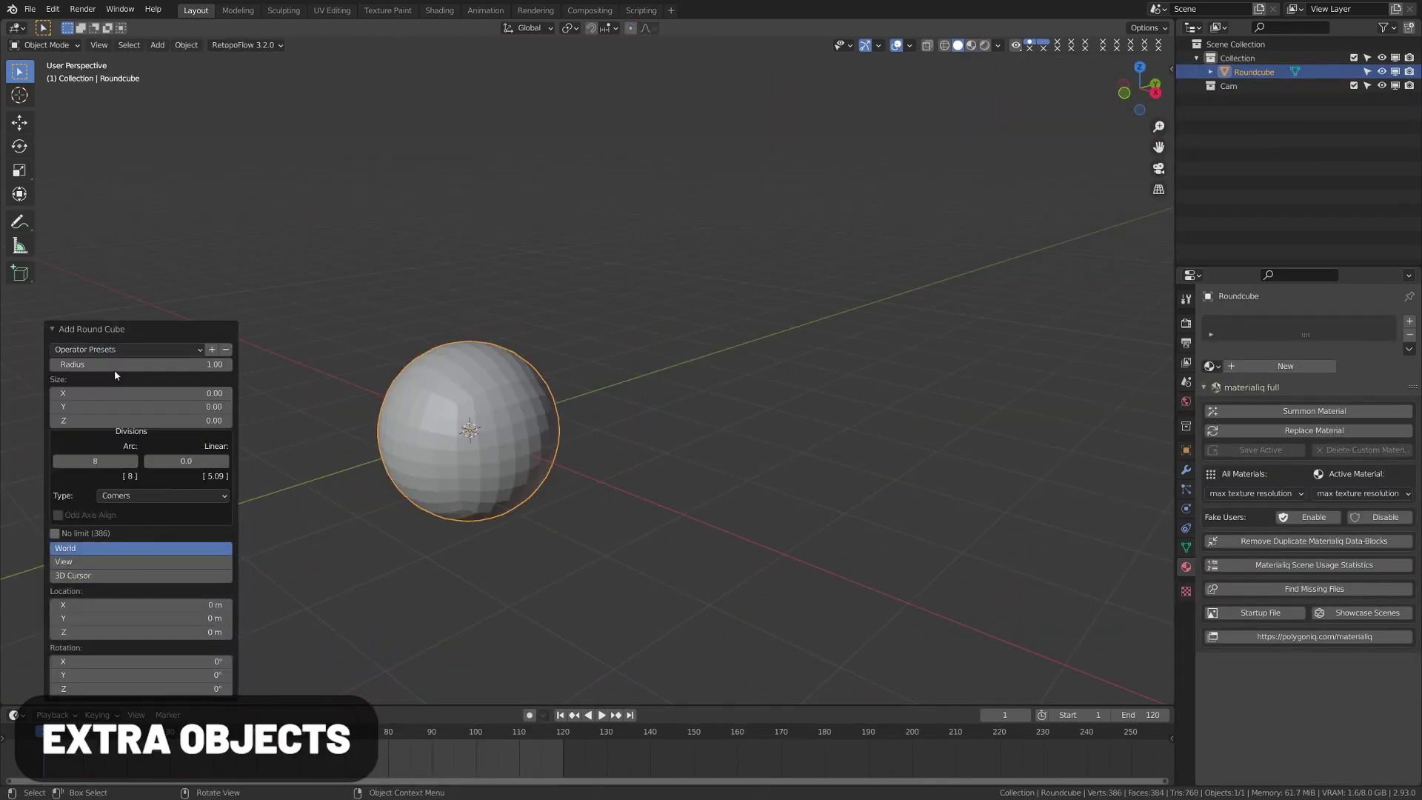
{"action": "left_click", "coordinate": [120, 348]}
{"action": "left_click", "coordinate": [96, 468]}
{"action": "left_click", "coordinate": [120, 349]}
{"action": "left_click", "coordinate": [85, 385]}
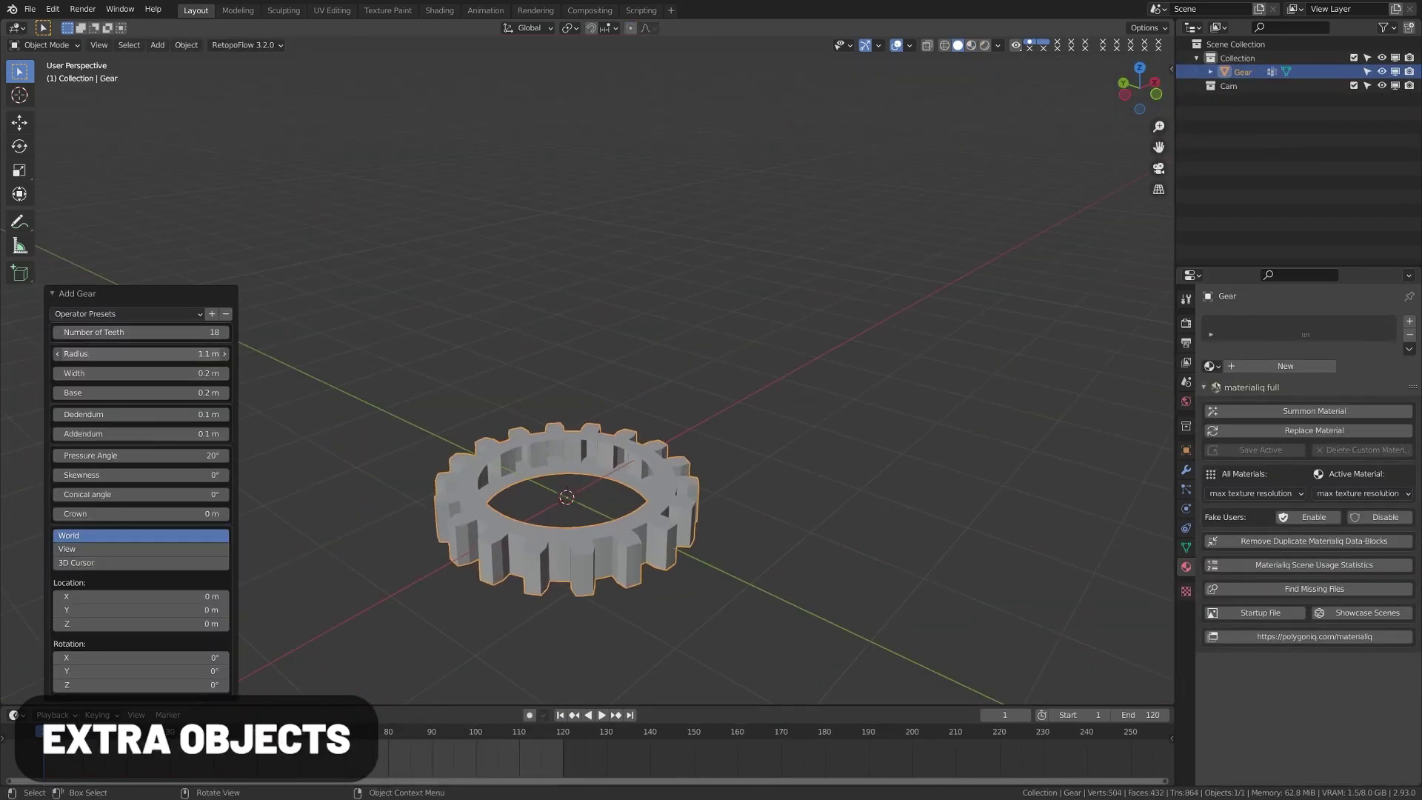
- Set the gear radius to 1.5 m, adjust its teeth, and give the torus knot 24 revolutions and 17 spins
{"action": "left_click_drag", "start_coordinate": [141, 354], "coordinate": [178, 353]}
{"action": "middle_click_drag", "start_coordinate": [518, 444], "coordinate": [571, 520]}
{"action": "mouse_move", "coordinate": [141, 414]}
{"action": "left_mouse_down"}
{"action": "mouse_move", "coordinate": [118, 414]}
{"action": "mouse_move", "coordinate": [156, 414]}
{"action": "left_mouse_up"}
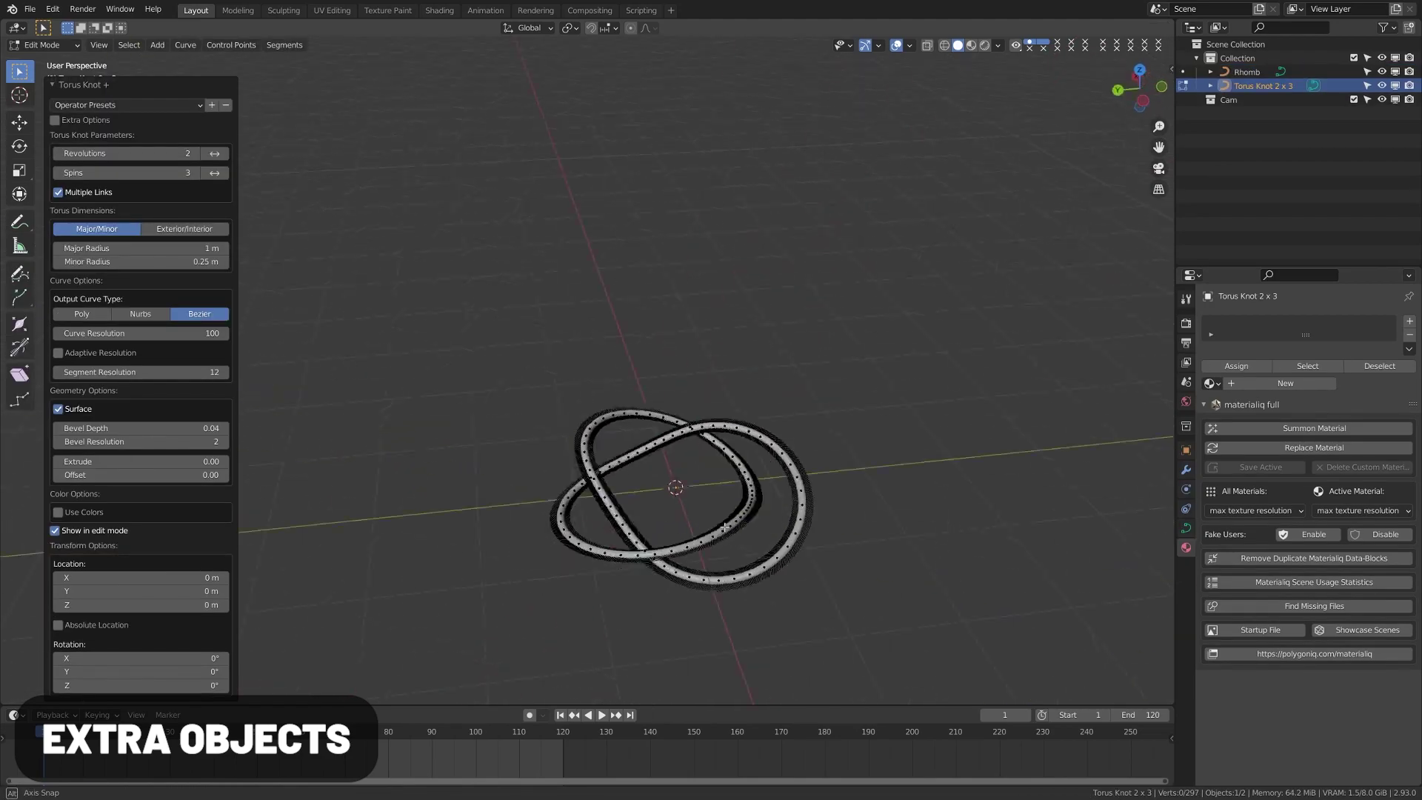
{"action": "left_click_drag", "start_coordinate": [141, 154], "coordinate": [178, 173]}
{"action": "middle_click_drag", "start_coordinate": [592, 488], "coordinate": [641, 497]}
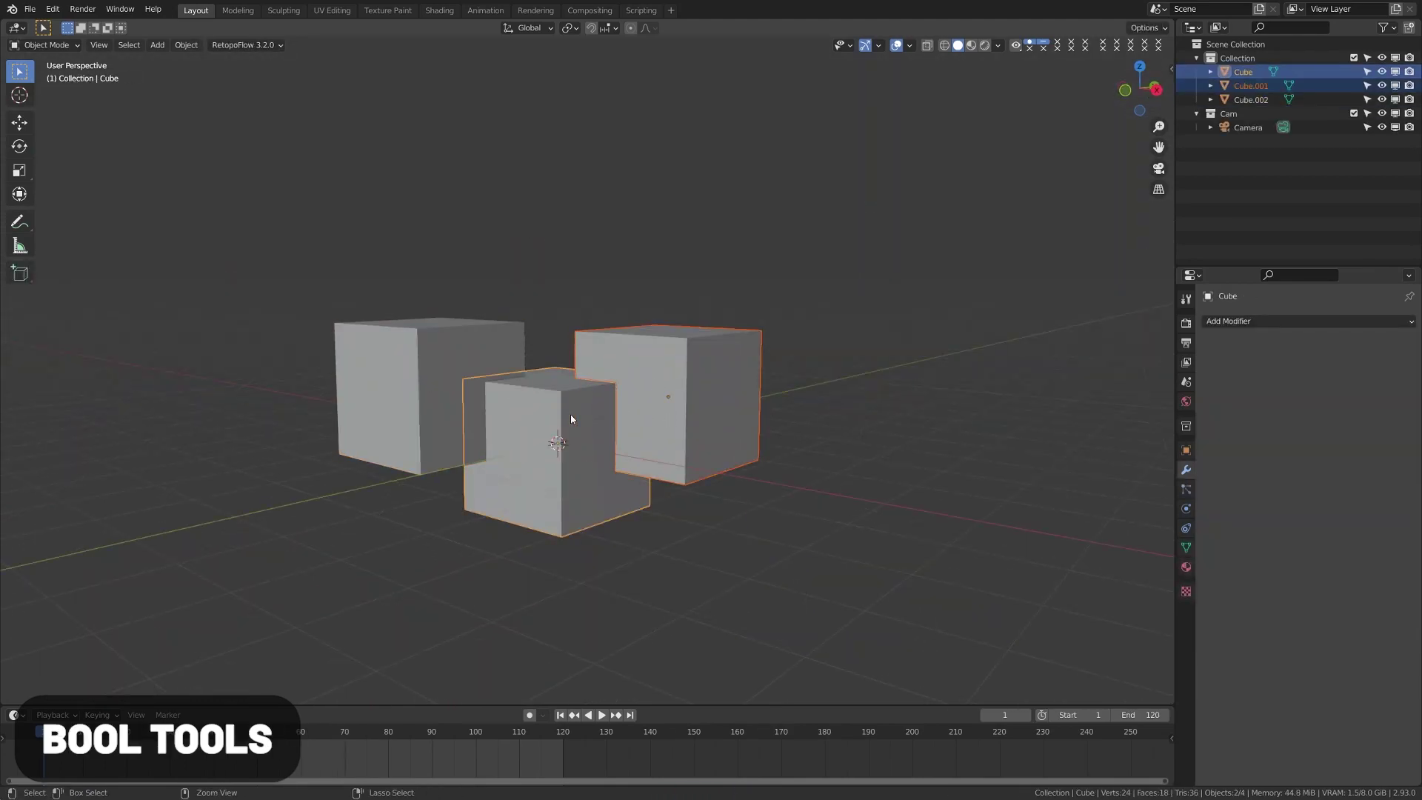
- Cut Cube.001 from the front cube with Bool Tool Difference, then union Cube.002 into it
{"action": "key", "text": "ctrl+shift+KP_Subtract"}
{"action": "left_click", "coordinate": [443, 340]}
{"action": "left_click", "coordinate": [524, 400], "text": "shift"}
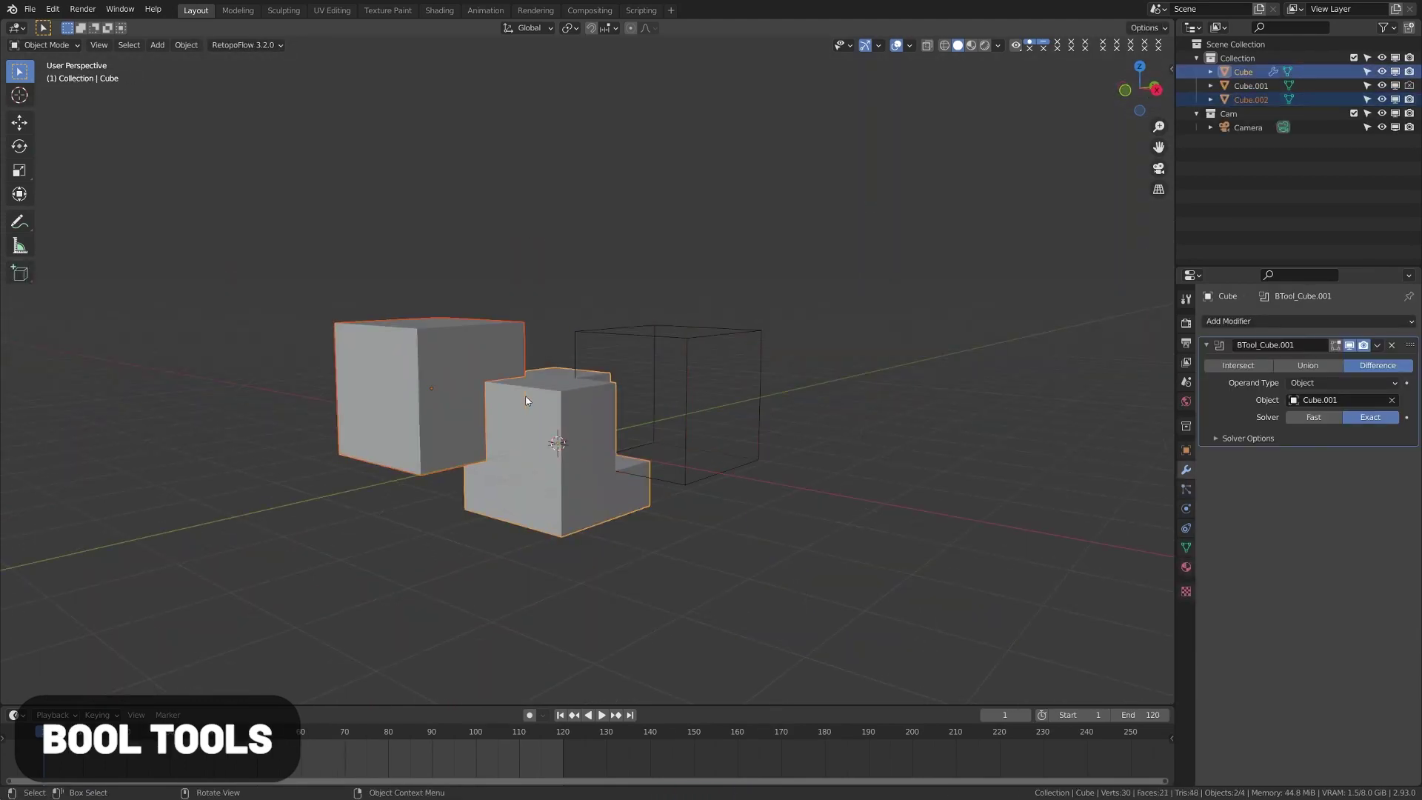
{"action": "key", "text": "ctrl+shift+KP_Add"}
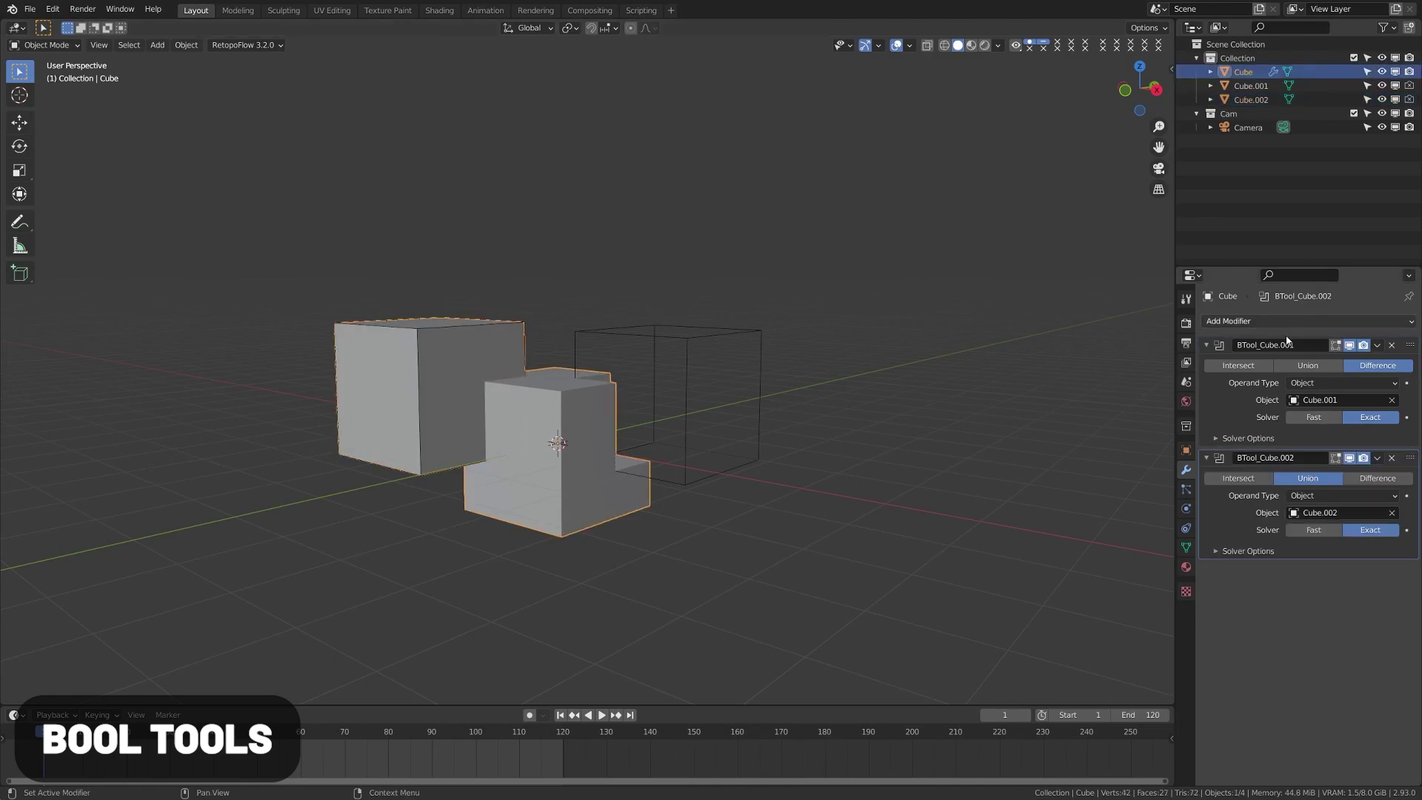
{"action": "middle_click_drag", "start_coordinate": [635, 406], "coordinate": [404, 429]}
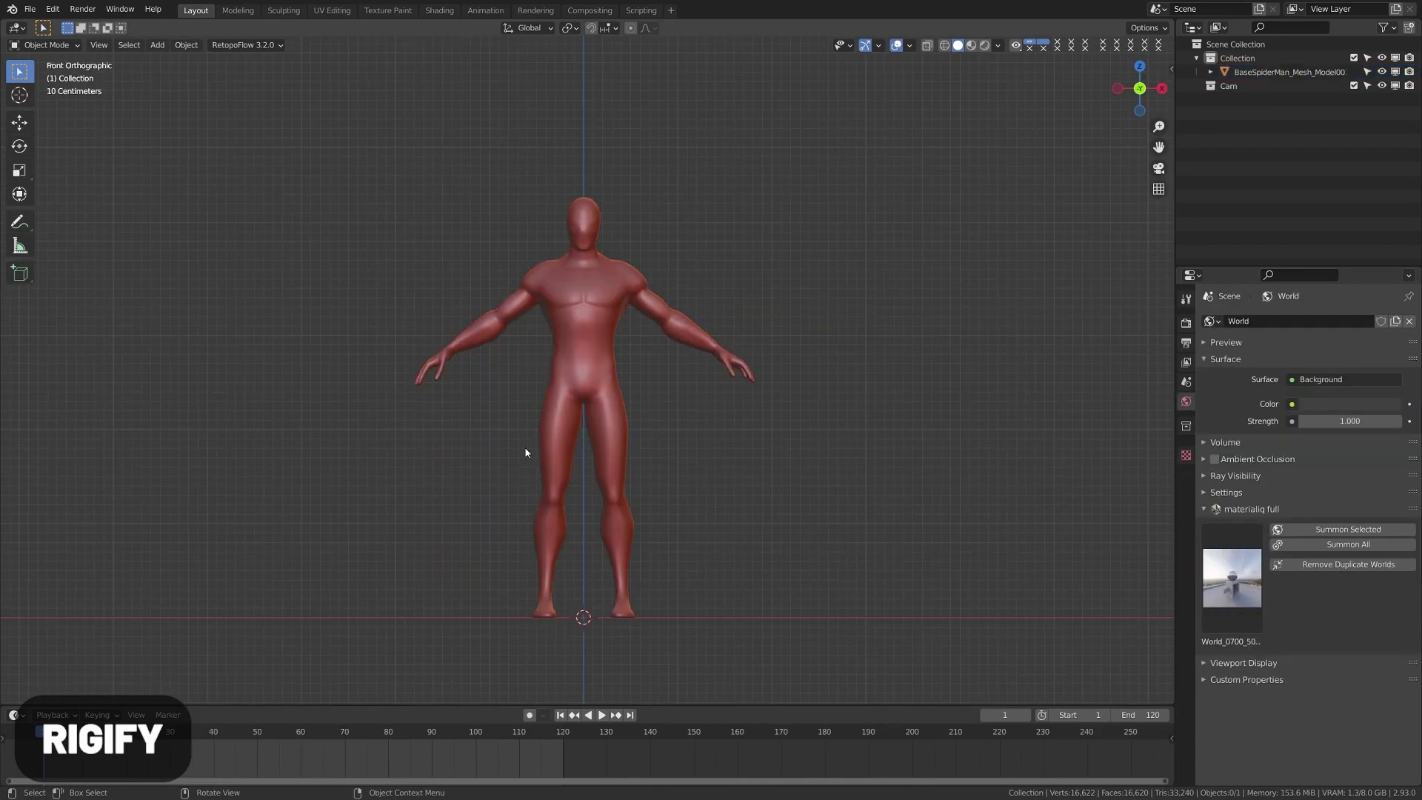
- Scale the Rigify metarig to the red character, parent the mesh with automatic weights, test-pose and reset
{"action": "key", "text": "s"}
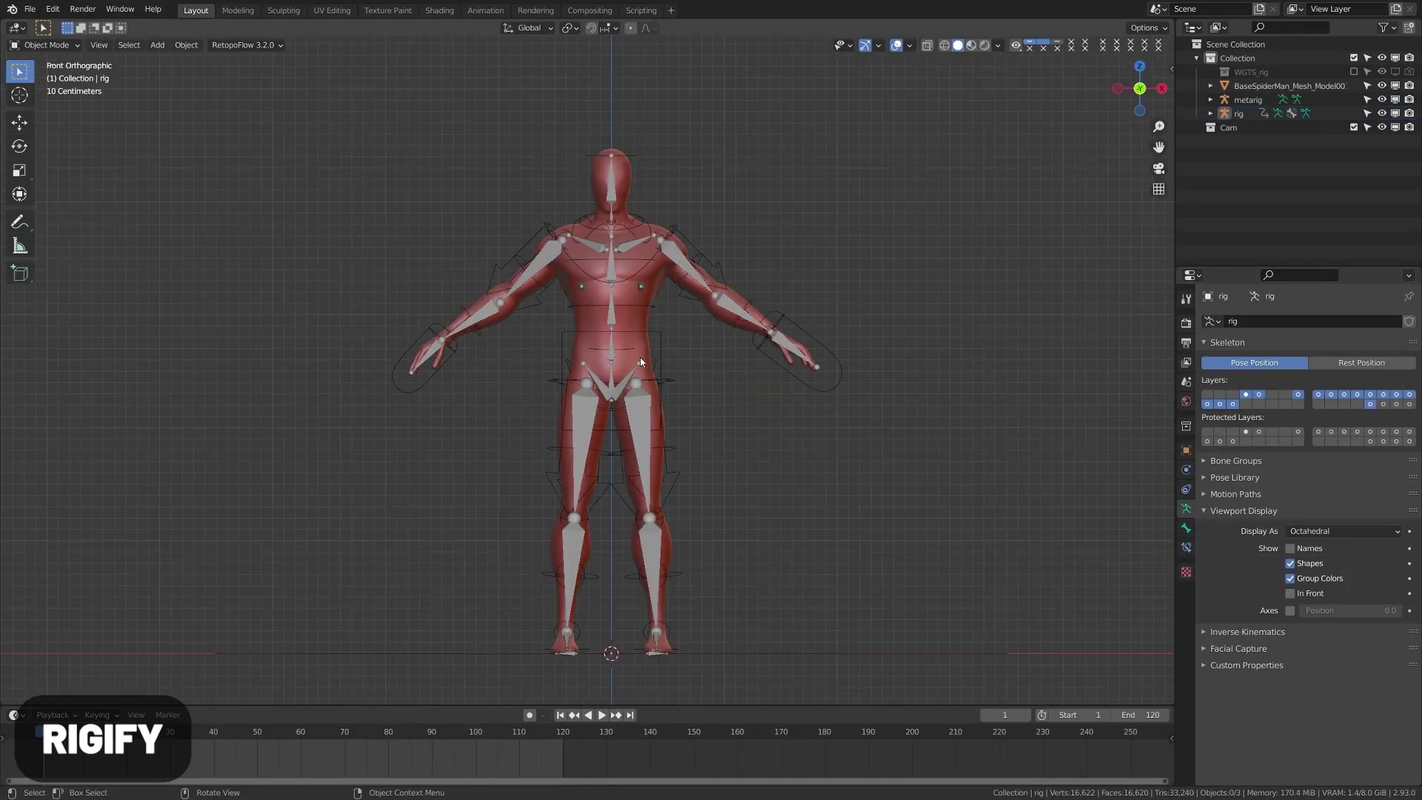
{"action": "left_click", "coordinate": [779, 383]}
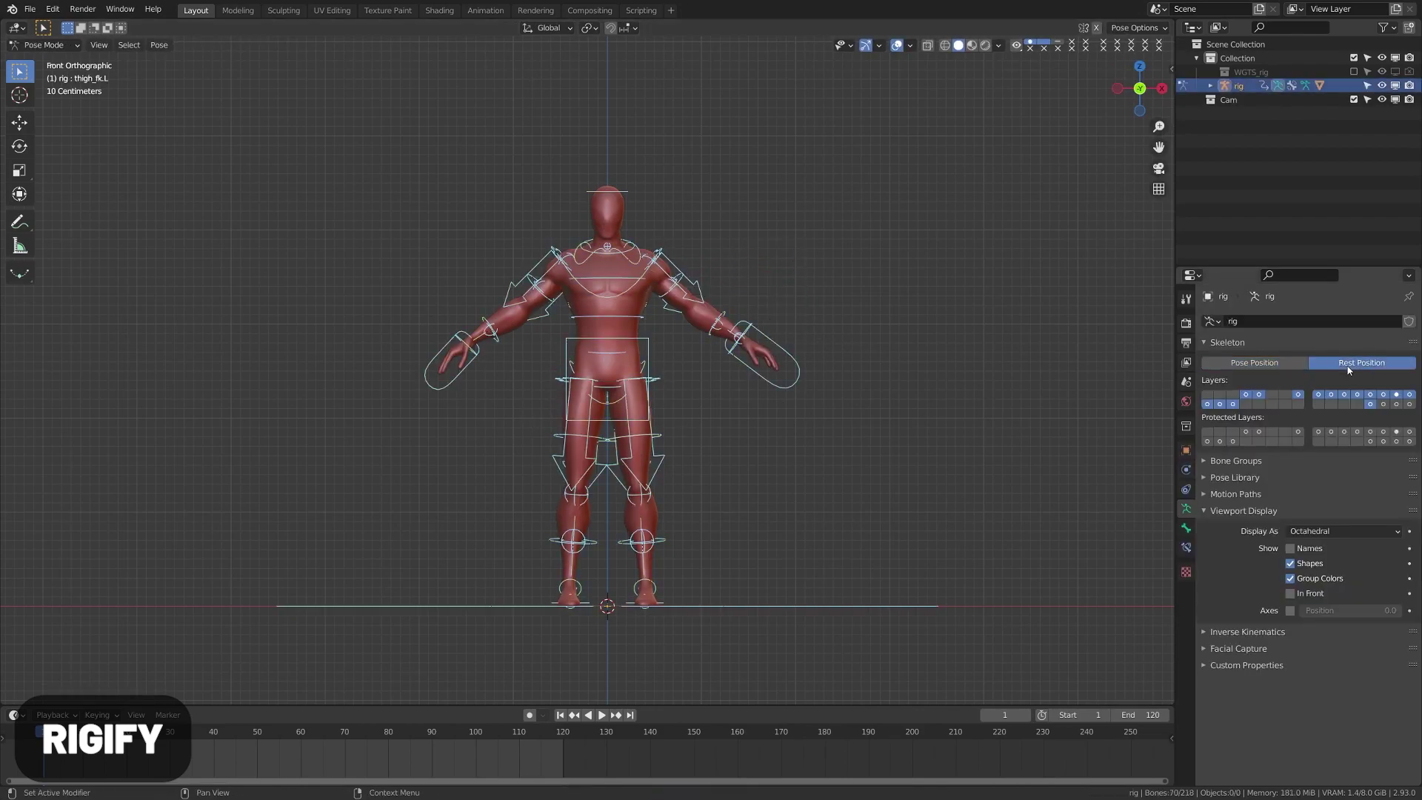
{"action": "key", "text": "g"}
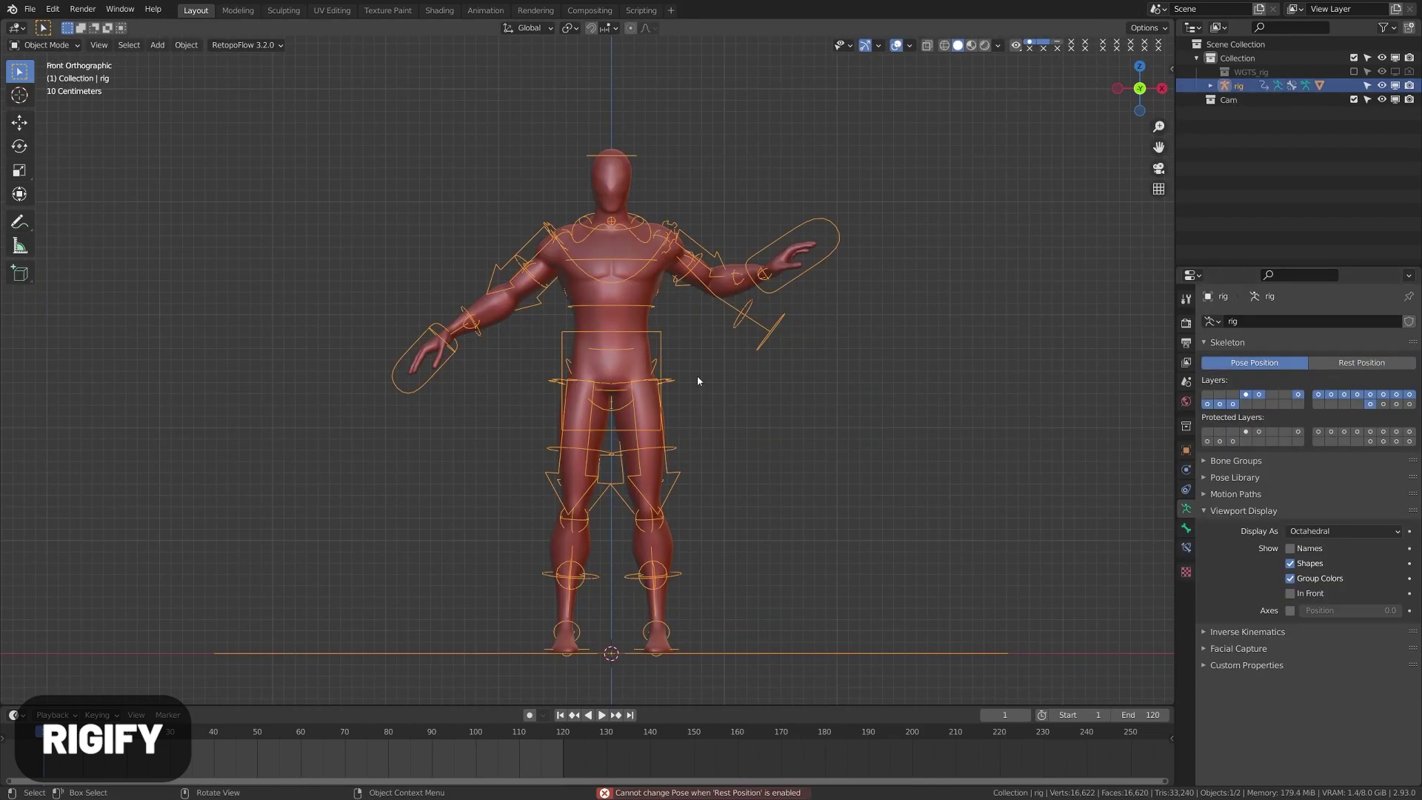
{"action": "key", "text": "F3"}
{"action": "key", "text": "Return"}
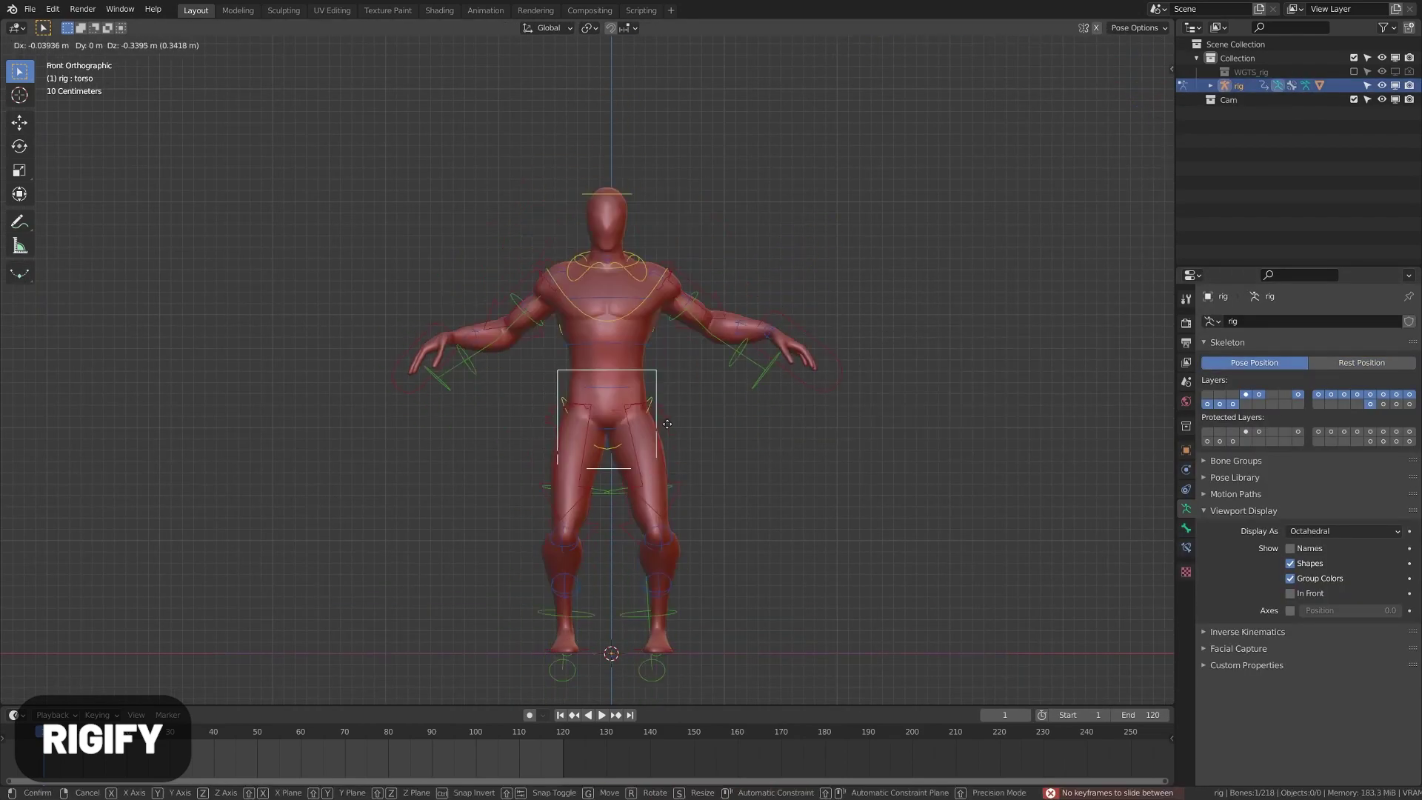
{"action": "key", "text": "g"}
{"action": "left_click", "coordinate": [797, 374]}
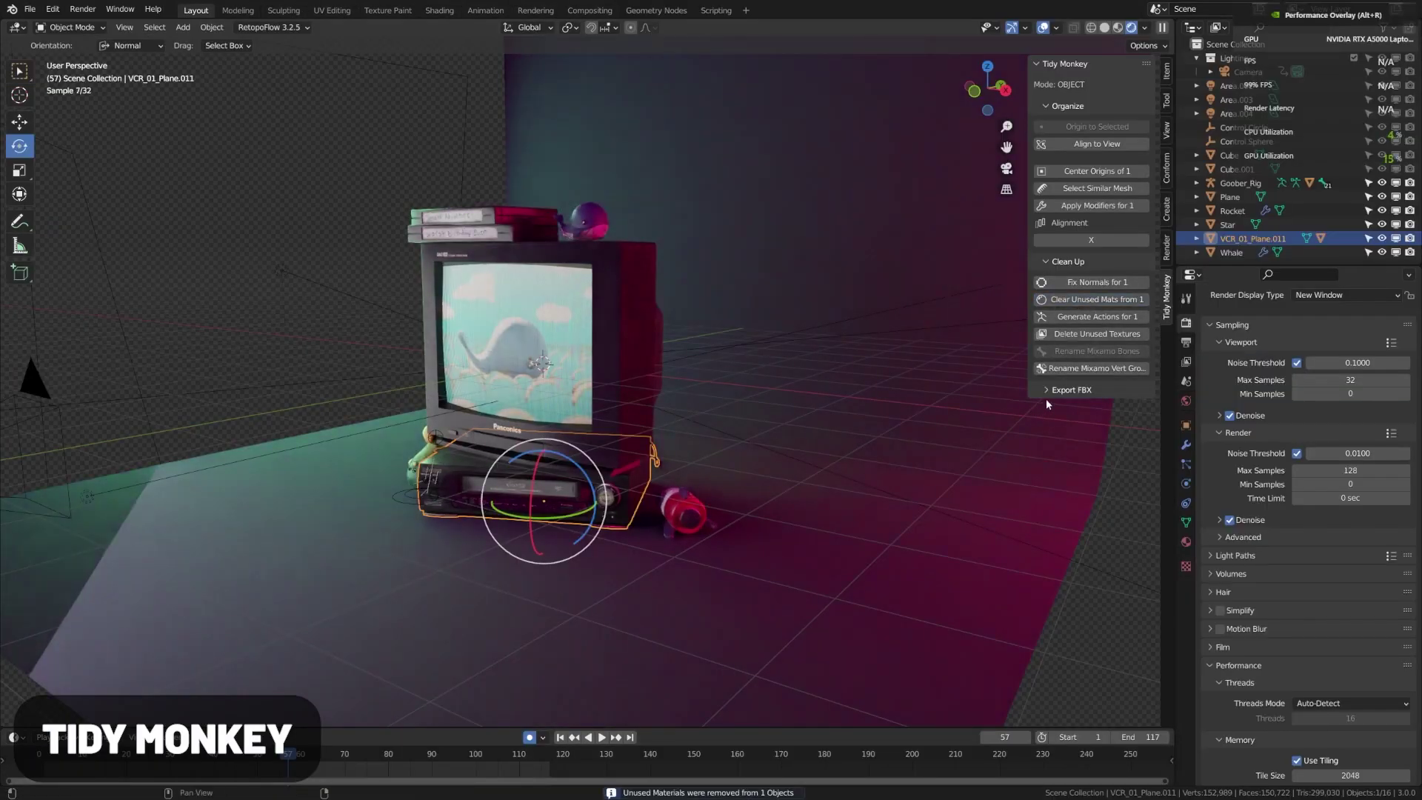
- Orbit the TV scene slightly around the VCR
{"action": "middle_click_drag", "start_coordinate": [542, 466], "coordinate": [567, 409]}
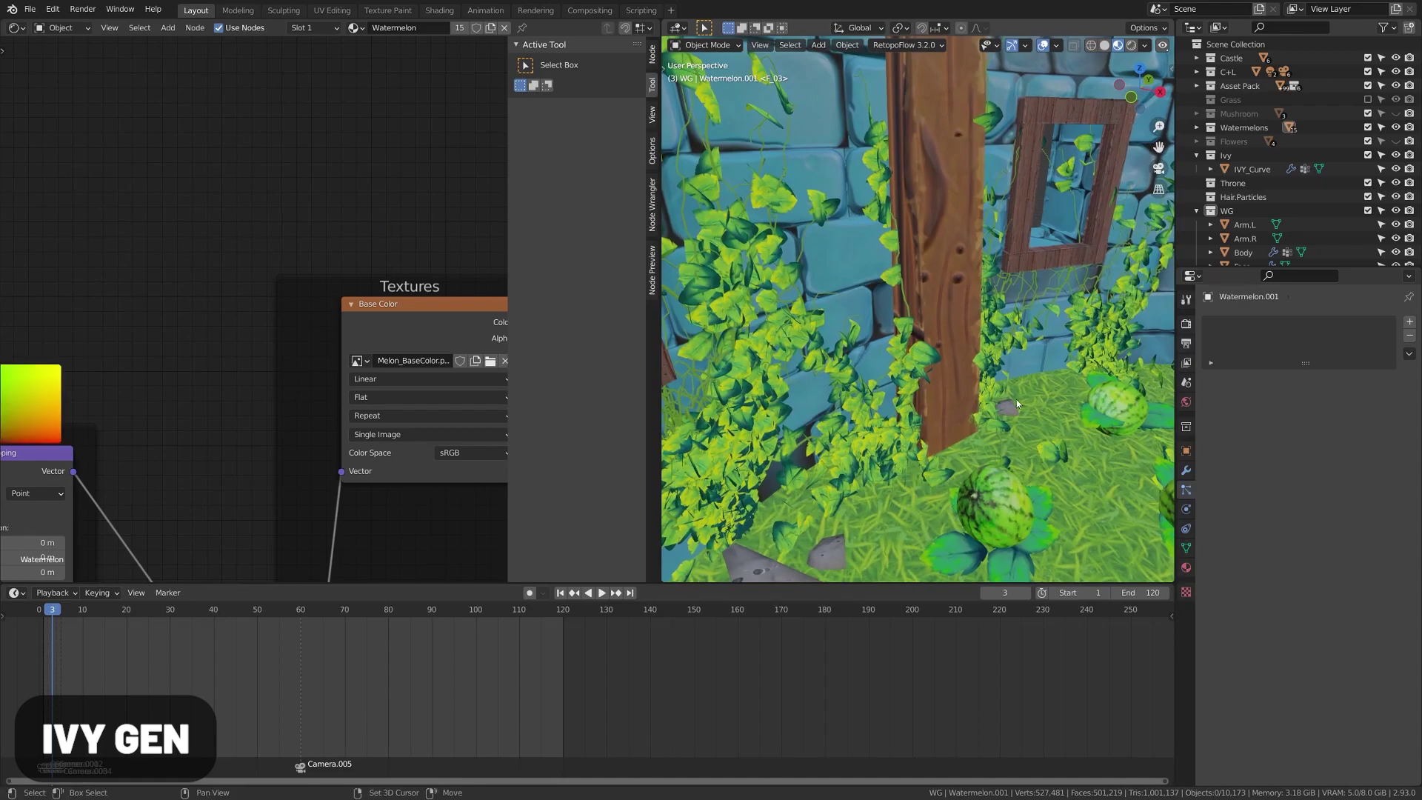
- Add the cutout1_2 KIT OPS insert to the top of the red cube
{"action": "middle_click_drag", "start_coordinate": [1016, 399], "coordinate": [936, 426]}
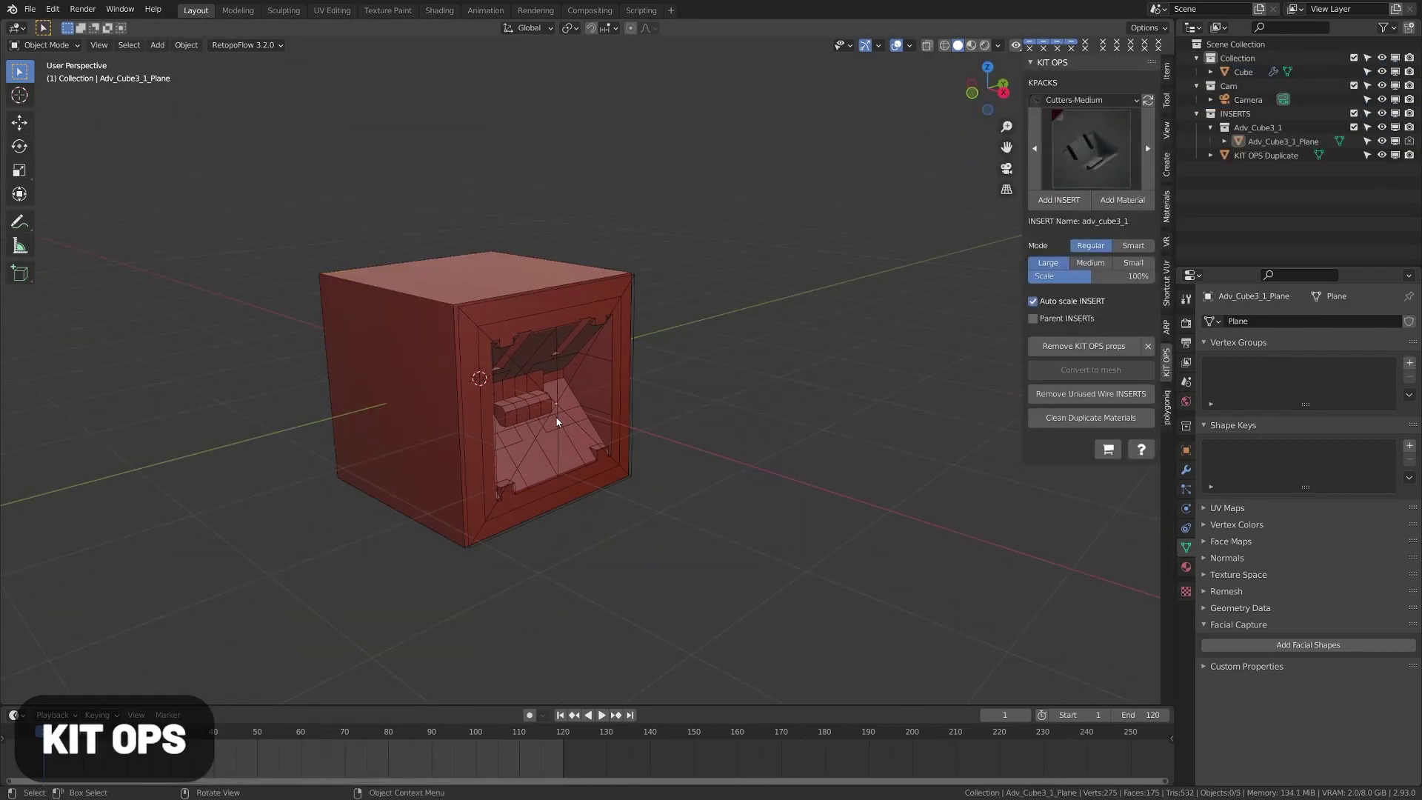
{"action": "left_click", "coordinate": [1104, 233]}
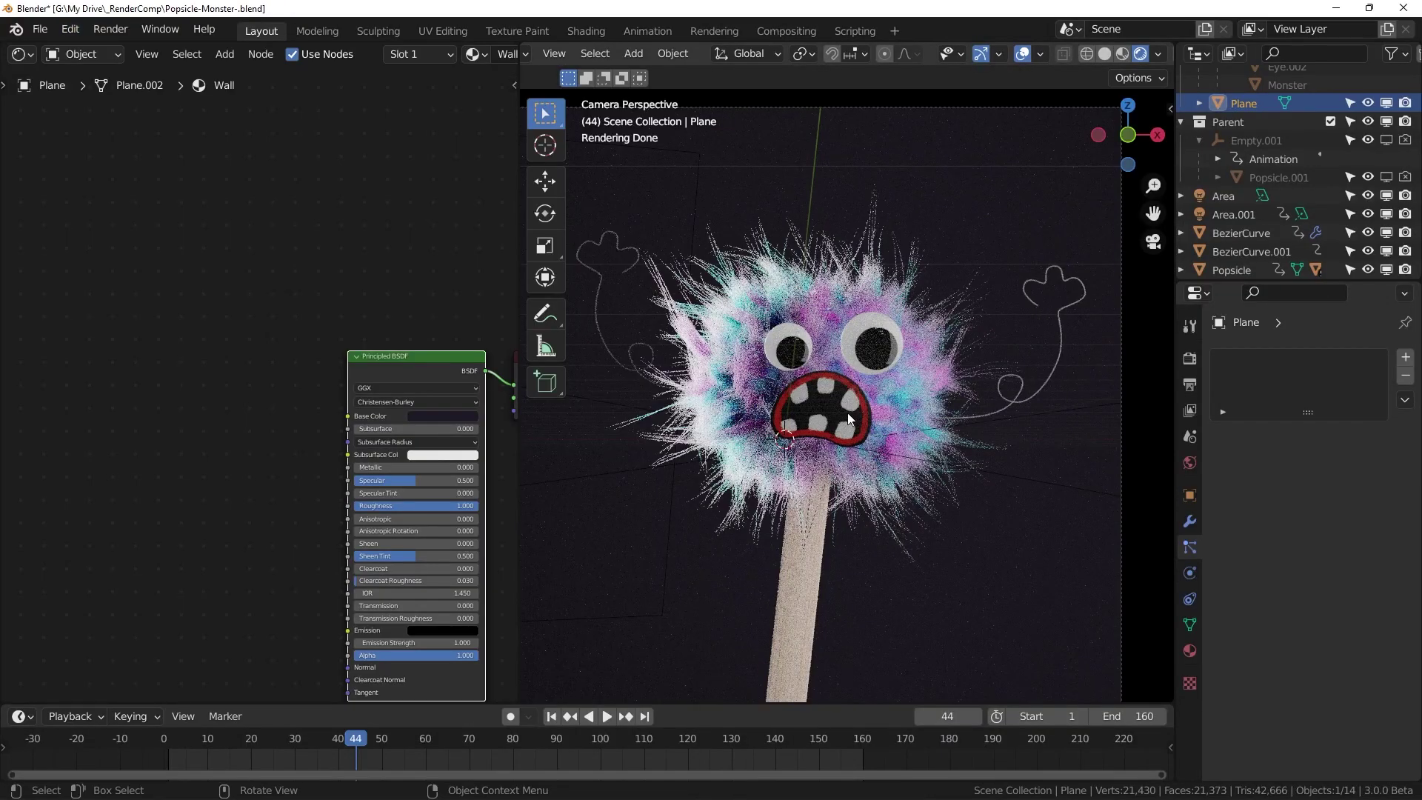
- Leave camera view, zoom in on the popsicle monster, and orbit to its side
{"action": "middle_click_drag", "start_coordinate": [971, 460], "coordinate": [1002, 412]}
{"action": "scroll", "coordinate": [940, 450], "scroll_direction": "down", "scroll_amount": 3}
{"action": "scroll", "coordinate": [930, 451], "scroll_direction": "down", "scroll_amount": 5}
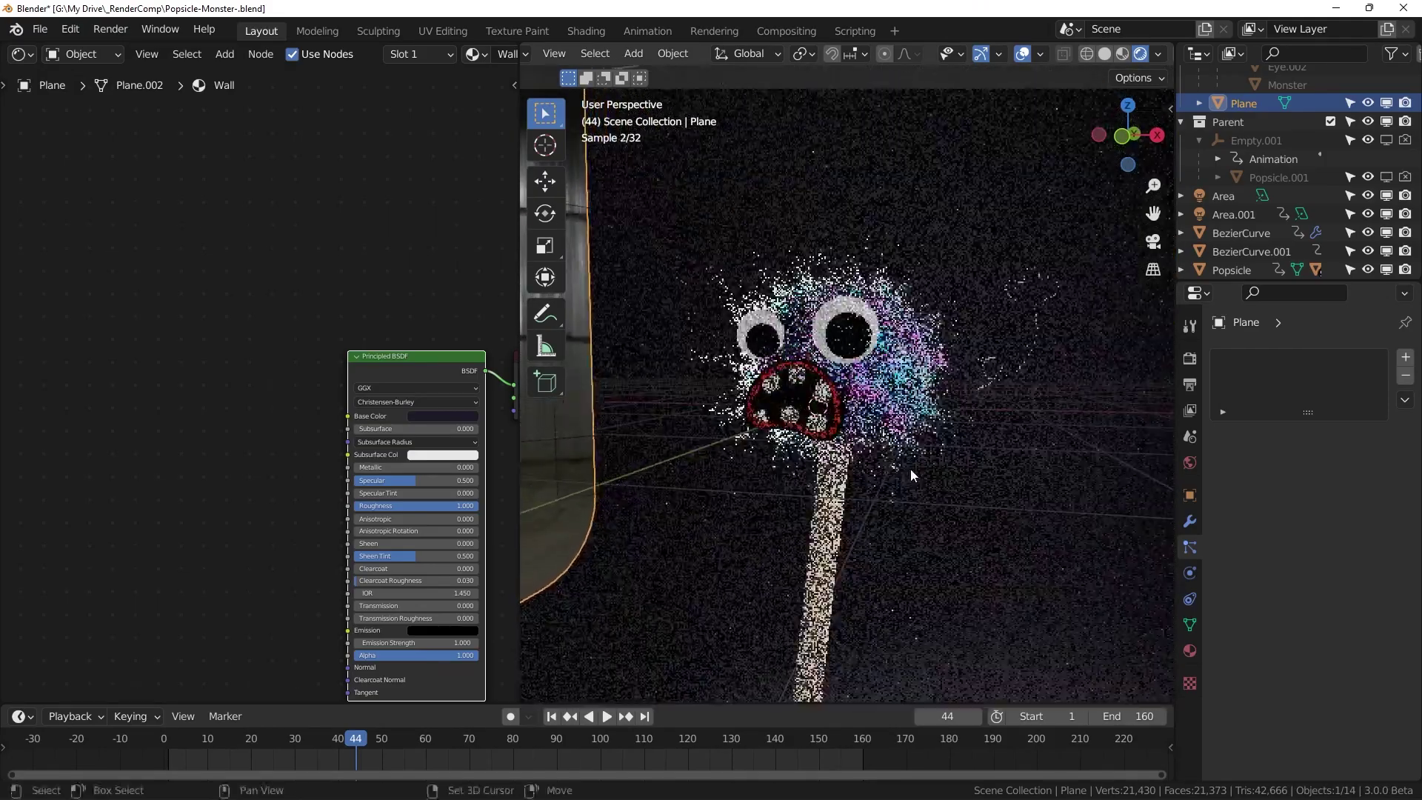
{"action": "middle_click_drag", "start_coordinate": [808, 476], "coordinate": [911, 465]}
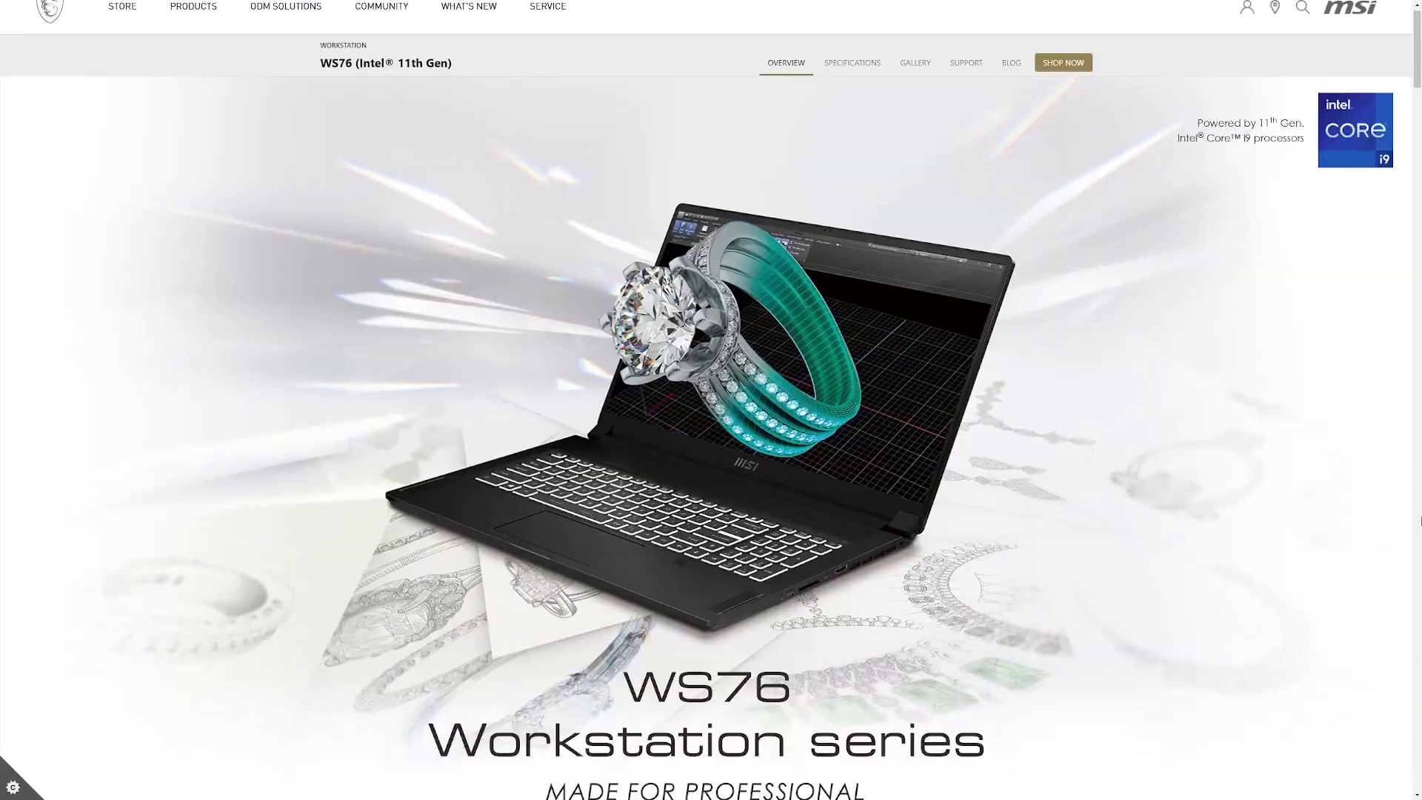
- Scroll the MSI WS76 page past the Intel Core i9 section to NVIDIA Studio
{"action": "scroll", "coordinate": [711, 415], "scroll_direction": "down", "scroll_amount": 5}
{"action": "scroll", "coordinate": [1419, 521], "scroll_direction": "down", "scroll_amount": 5}
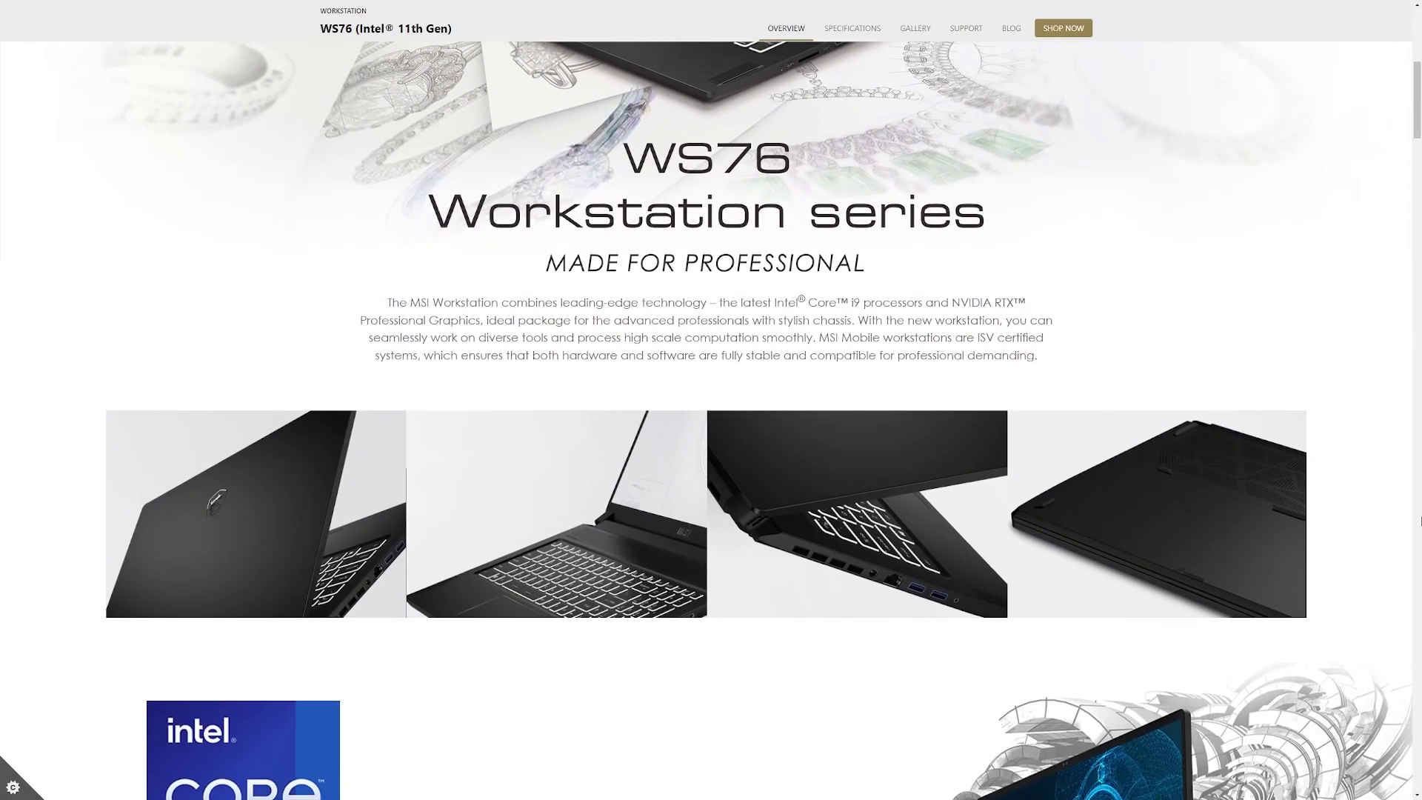
{"action": "scroll", "coordinate": [1420, 521], "scroll_direction": "down", "scroll_amount": 8}
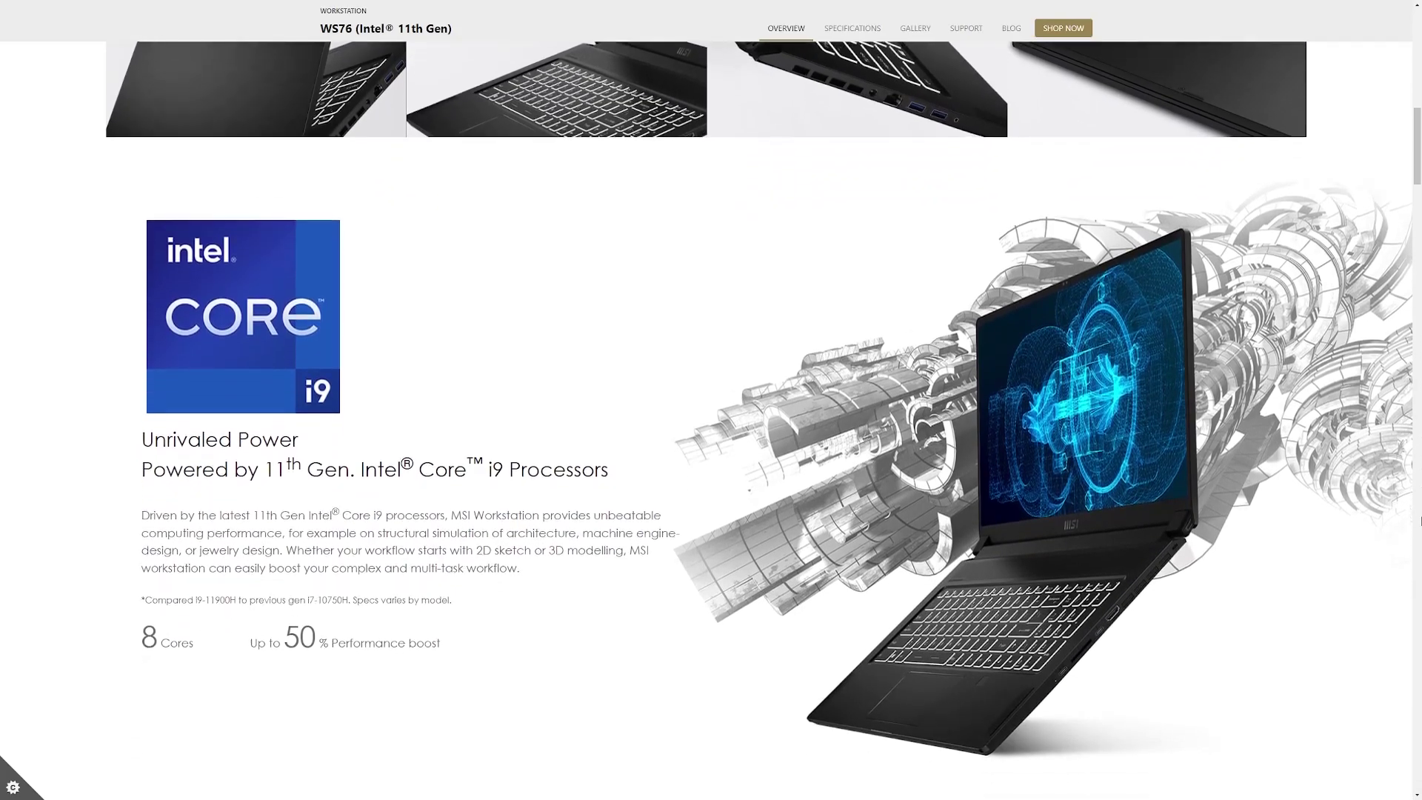
{"action": "scroll", "coordinate": [1420, 520], "scroll_direction": "down", "scroll_amount": 4}
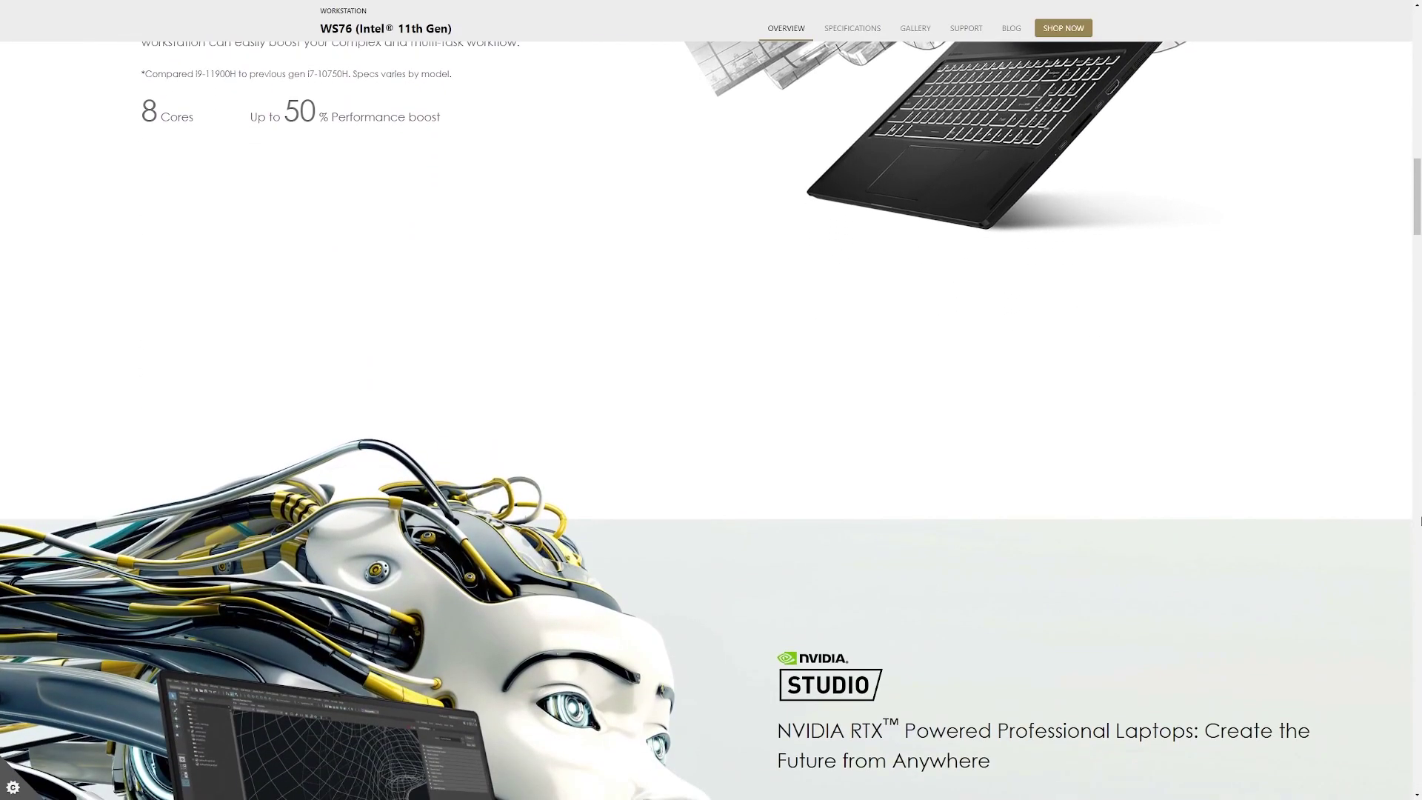
{"action": "scroll", "coordinate": [1420, 521], "scroll_direction": "down", "scroll_amount": 7}
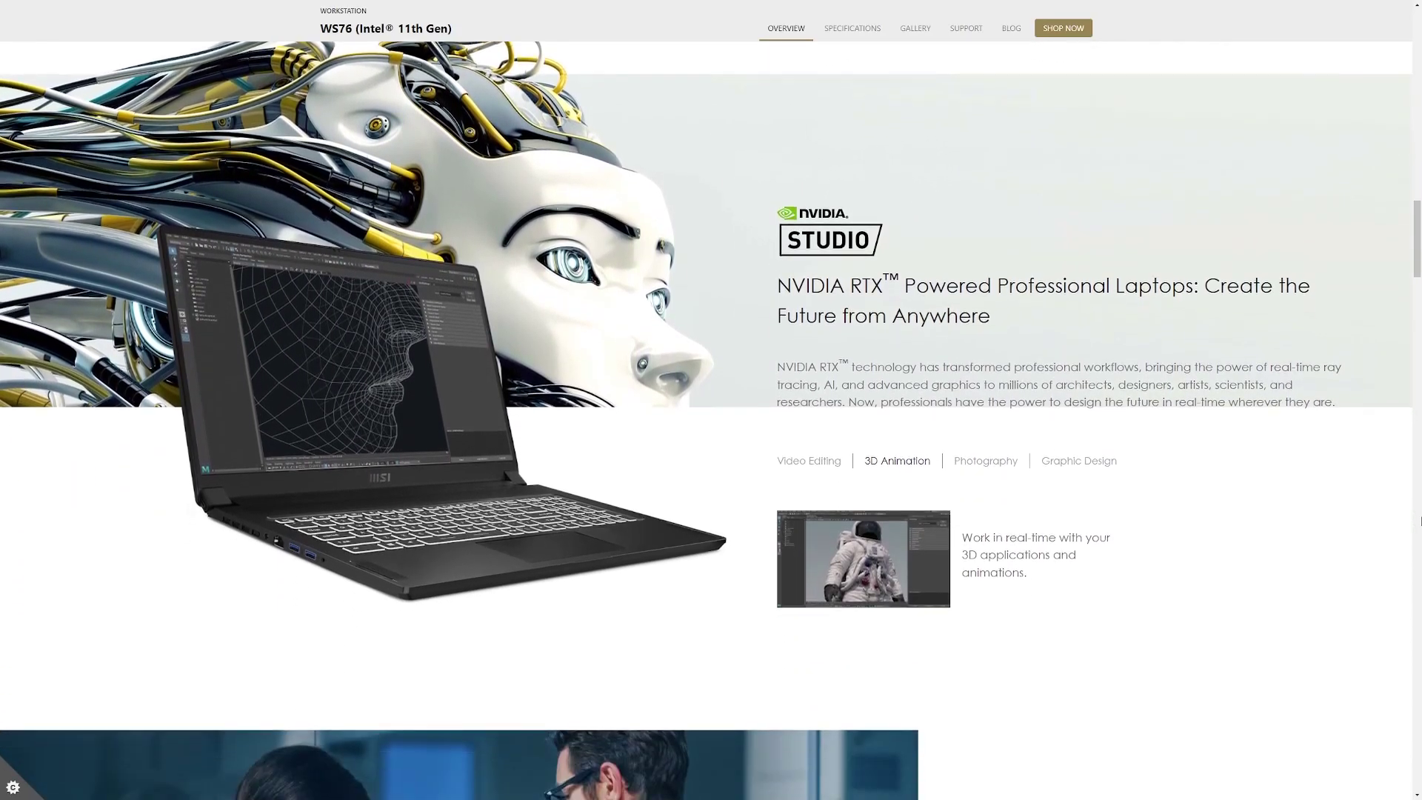
{"action": "scroll", "coordinate": [1419, 521], "scroll_direction": "down", "scroll_amount": 3}
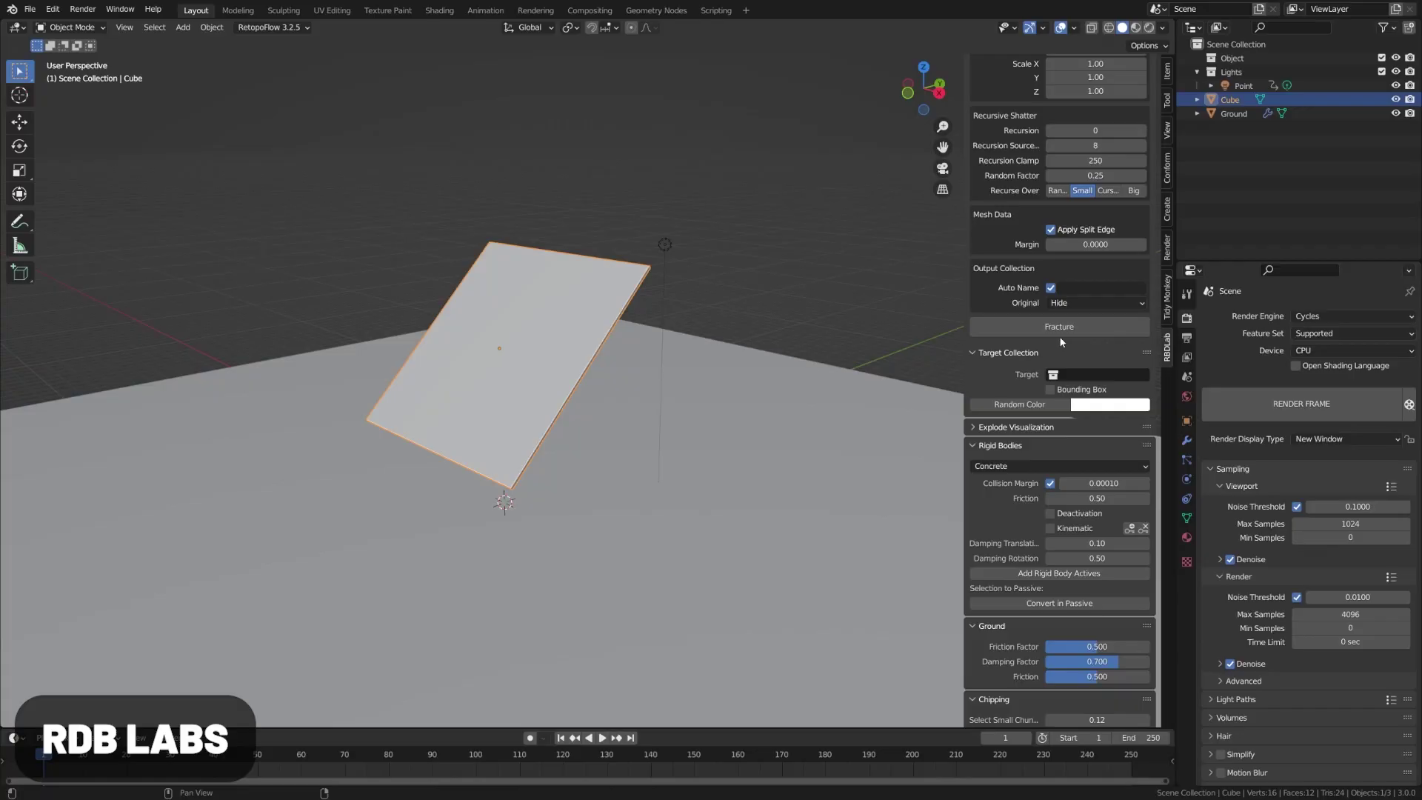
- Fracture the plane with RBDLab, set Dot Size 0.450 and Pattern Scale 6.500, then browse gallery slides
{"action": "left_click", "coordinate": [1064, 331]}
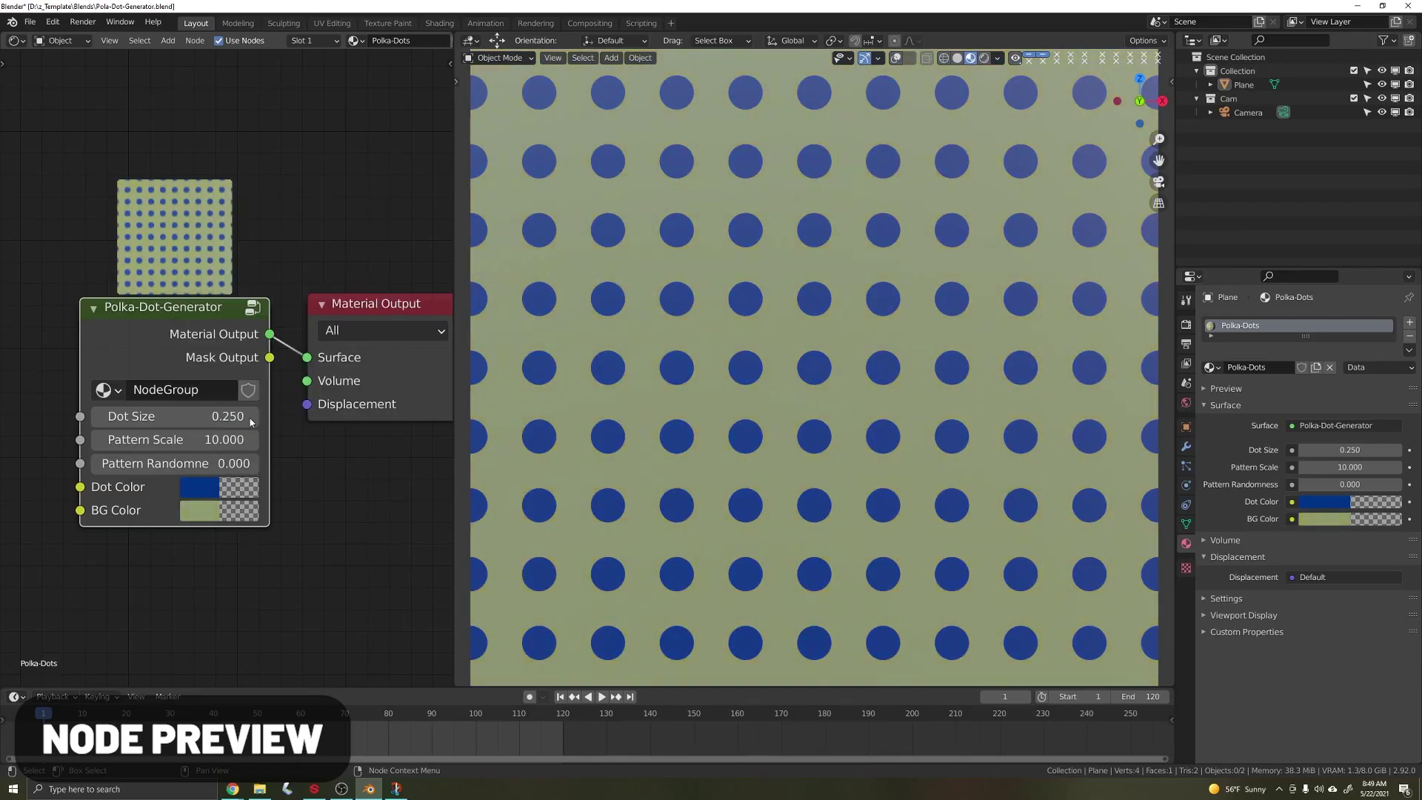
{"action": "left_click_drag", "start_coordinate": [175, 416], "coordinate": [194, 463]}
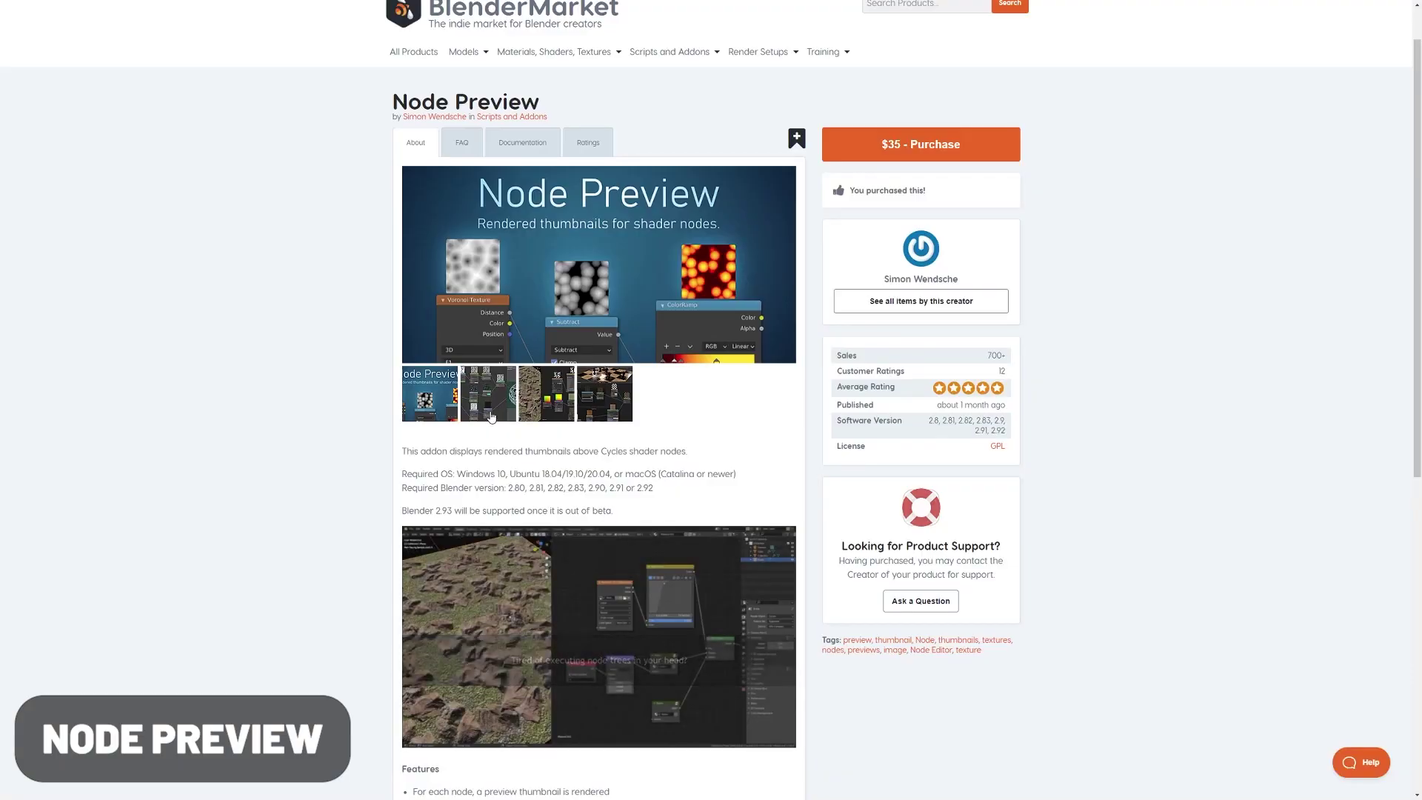
{"action": "left_click", "coordinate": [547, 420]}
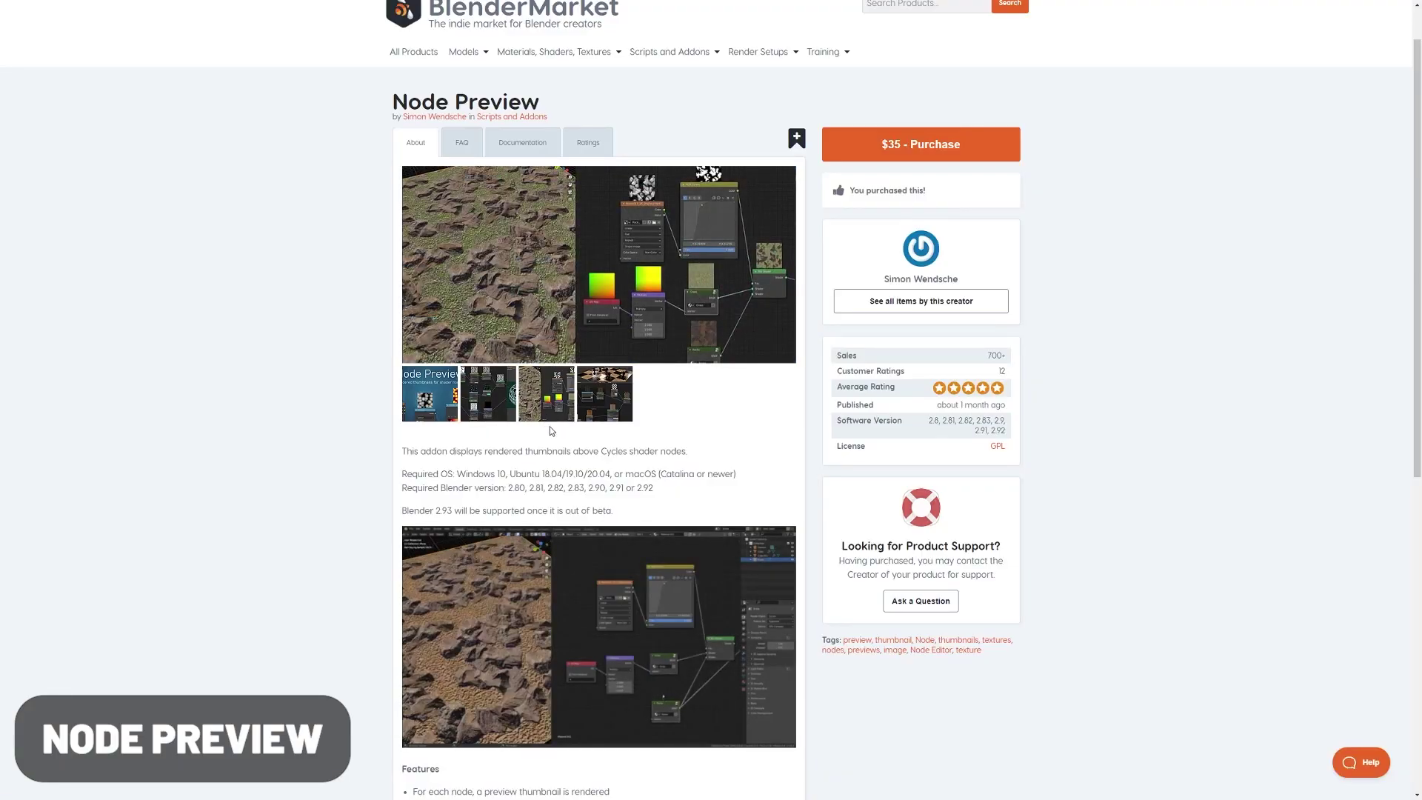
{"action": "left_click", "coordinate": [609, 416]}
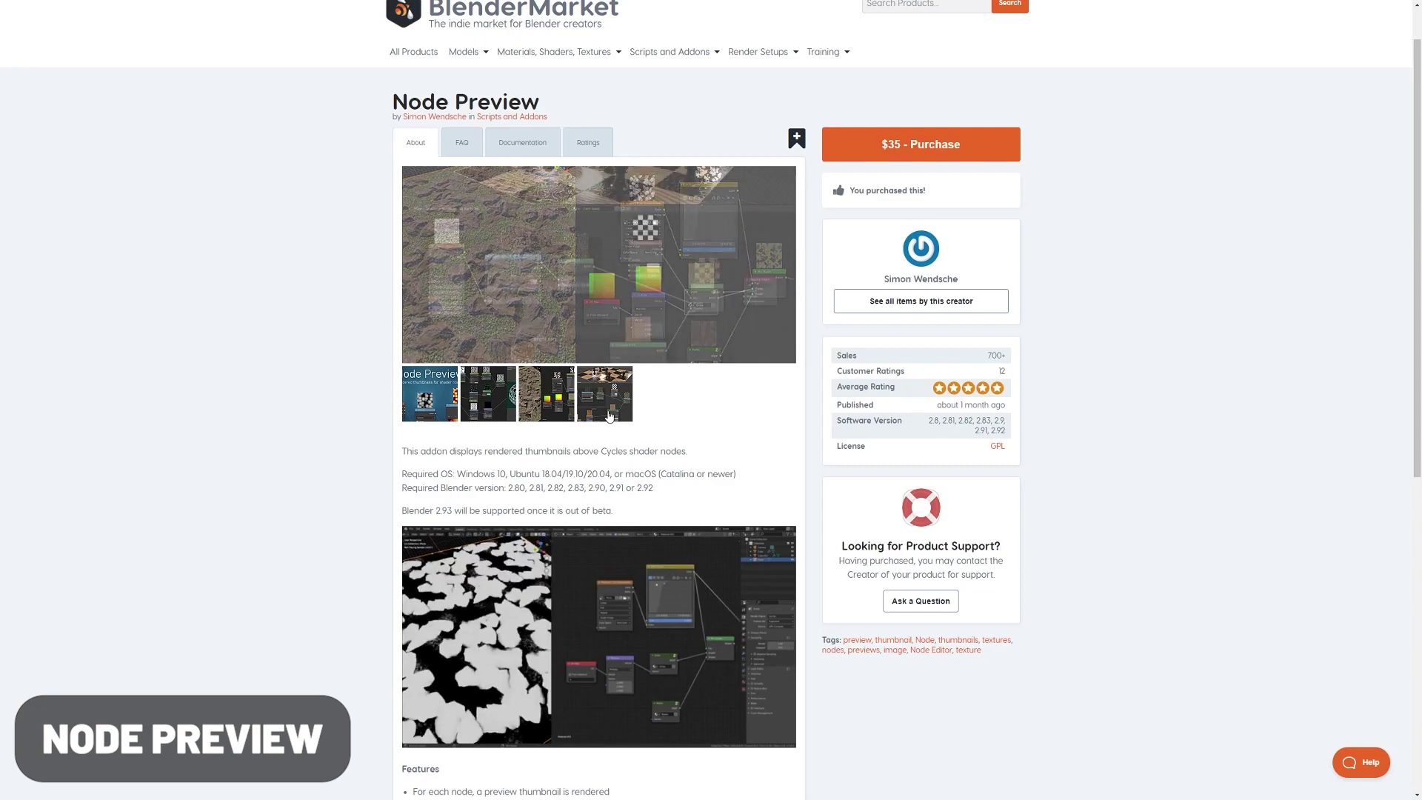
{"action": "left_click", "coordinate": [449, 419]}
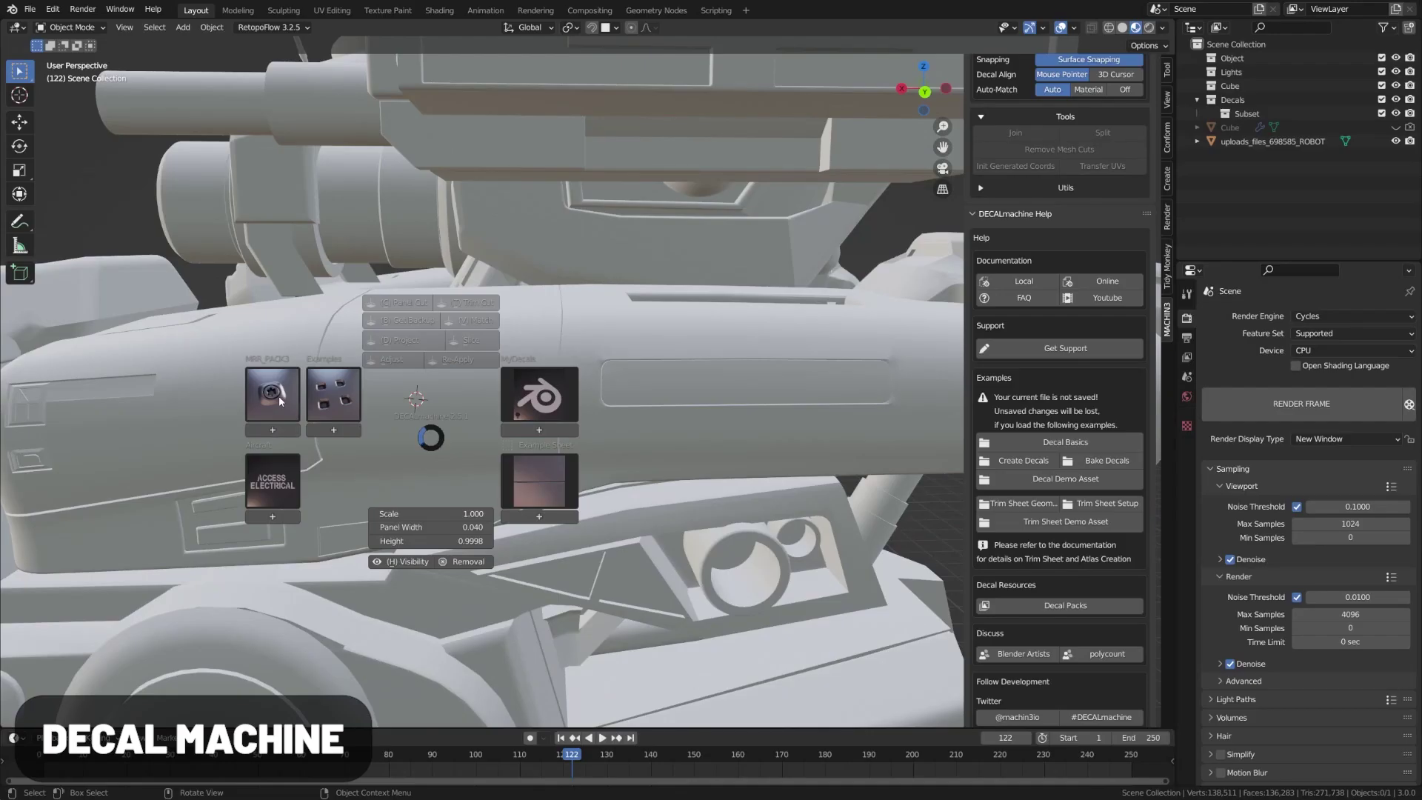
- Place decal MRR_PACK3_023 from the MRR_PACK3 library and project it onto the robot's side panel
{"action": "left_click", "coordinate": [274, 394]}
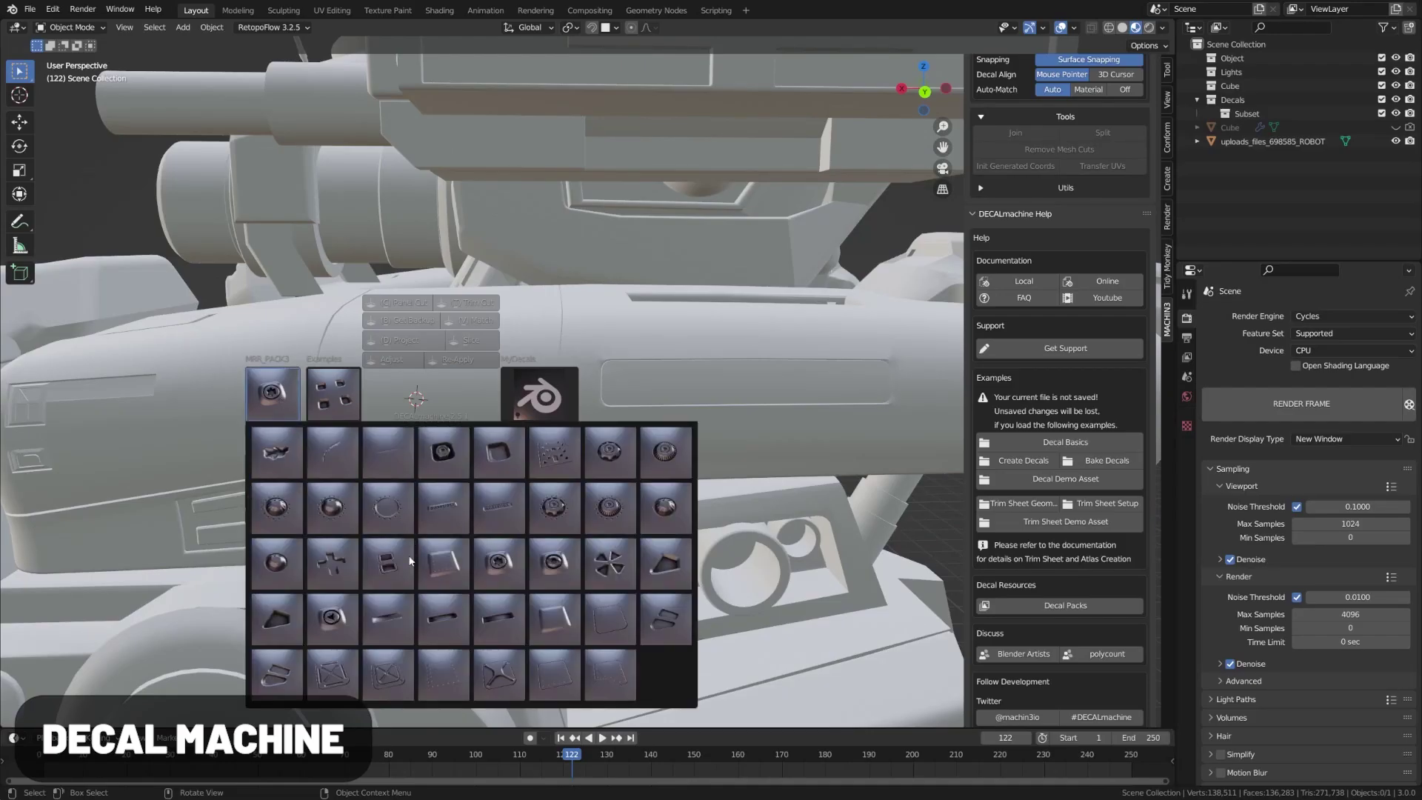
{"action": "left_click", "coordinate": [603, 570]}
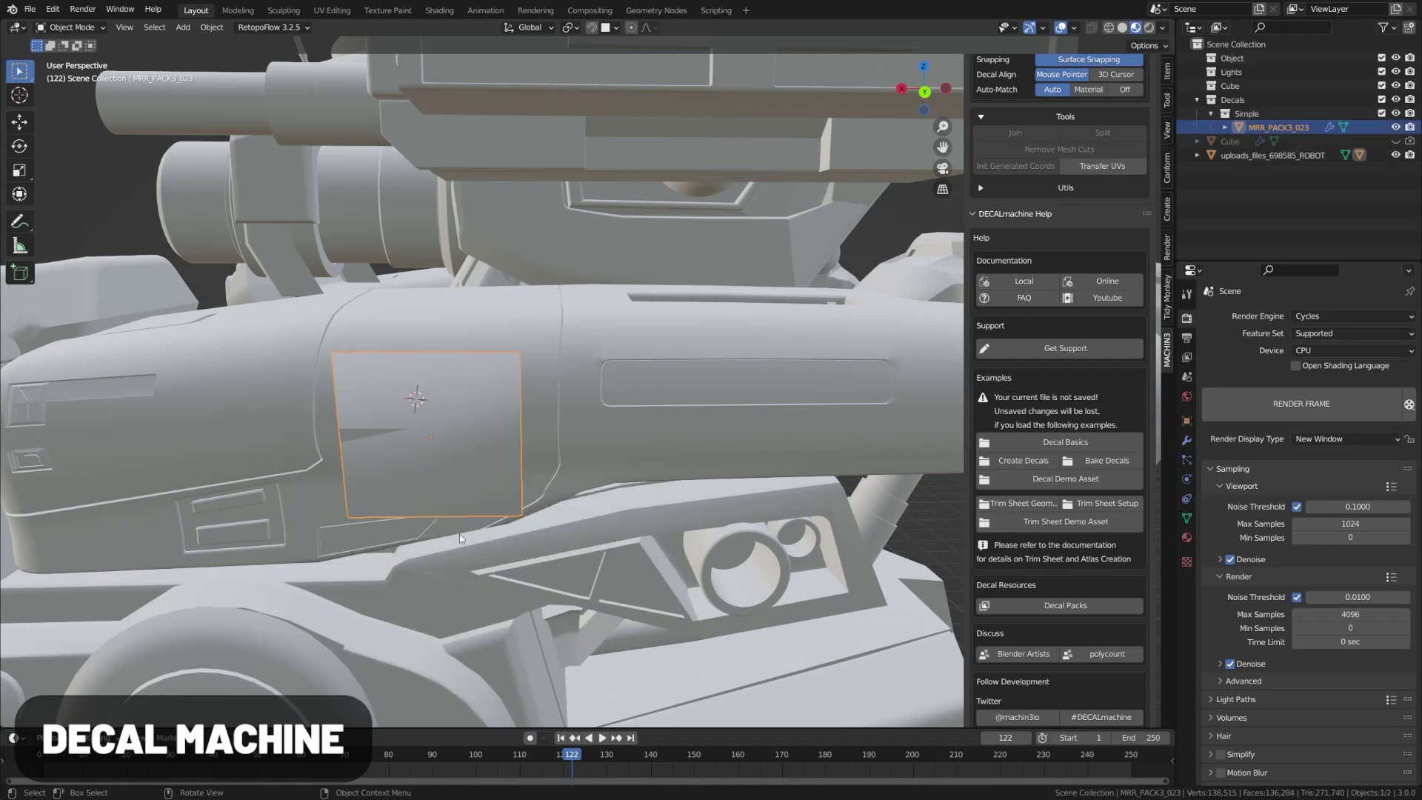
{"action": "middle_click_drag", "start_coordinate": [485, 486], "coordinate": [521, 479]}
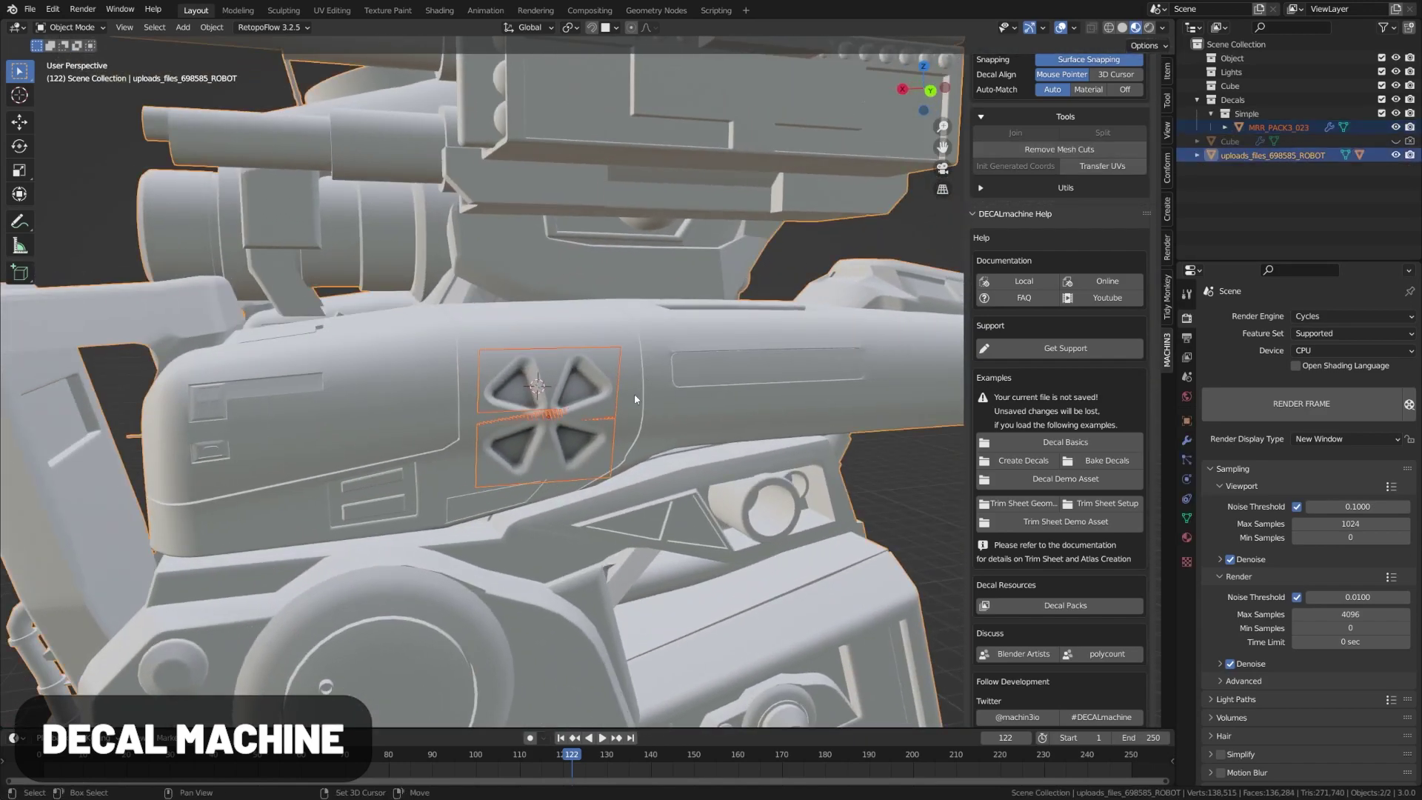
{"action": "key", "text": "d"}
{"action": "left_click", "coordinate": [609, 302]}
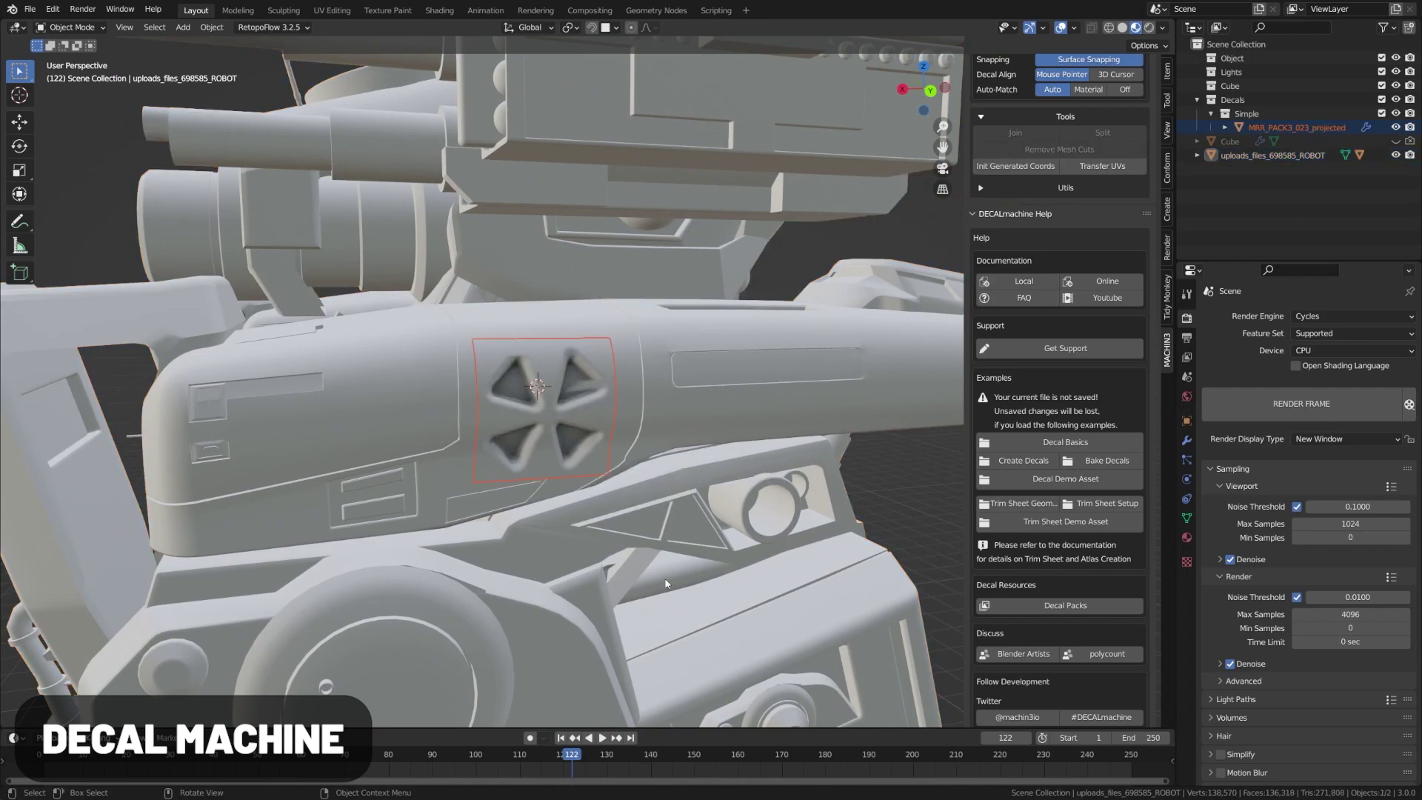
{"action": "middle_click_drag", "start_coordinate": [641, 496], "coordinate": [527, 479]}
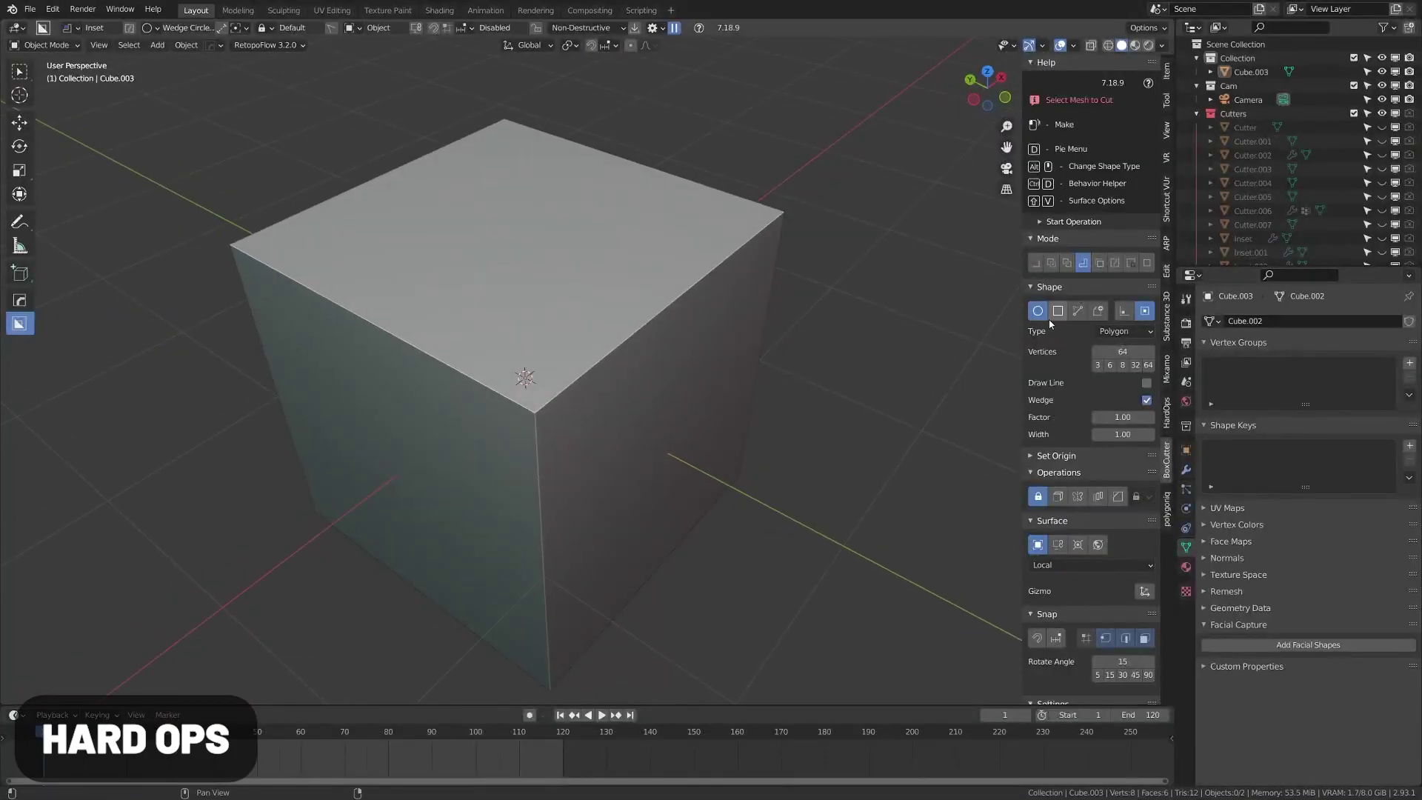
- Cut a wedge into the cube's top and add a rounded inset on its front face
{"action": "left_click_drag", "start_coordinate": [480, 227], "coordinate": [534, 281]}
{"action": "mouse_move", "coordinate": [535, 282]}
{"action": "middle_mouse_down"}
{"action": "mouse_move", "coordinate": [533, 333]}
{"action": "mouse_move", "coordinate": [586, 348]}
{"action": "middle_mouse_up"}
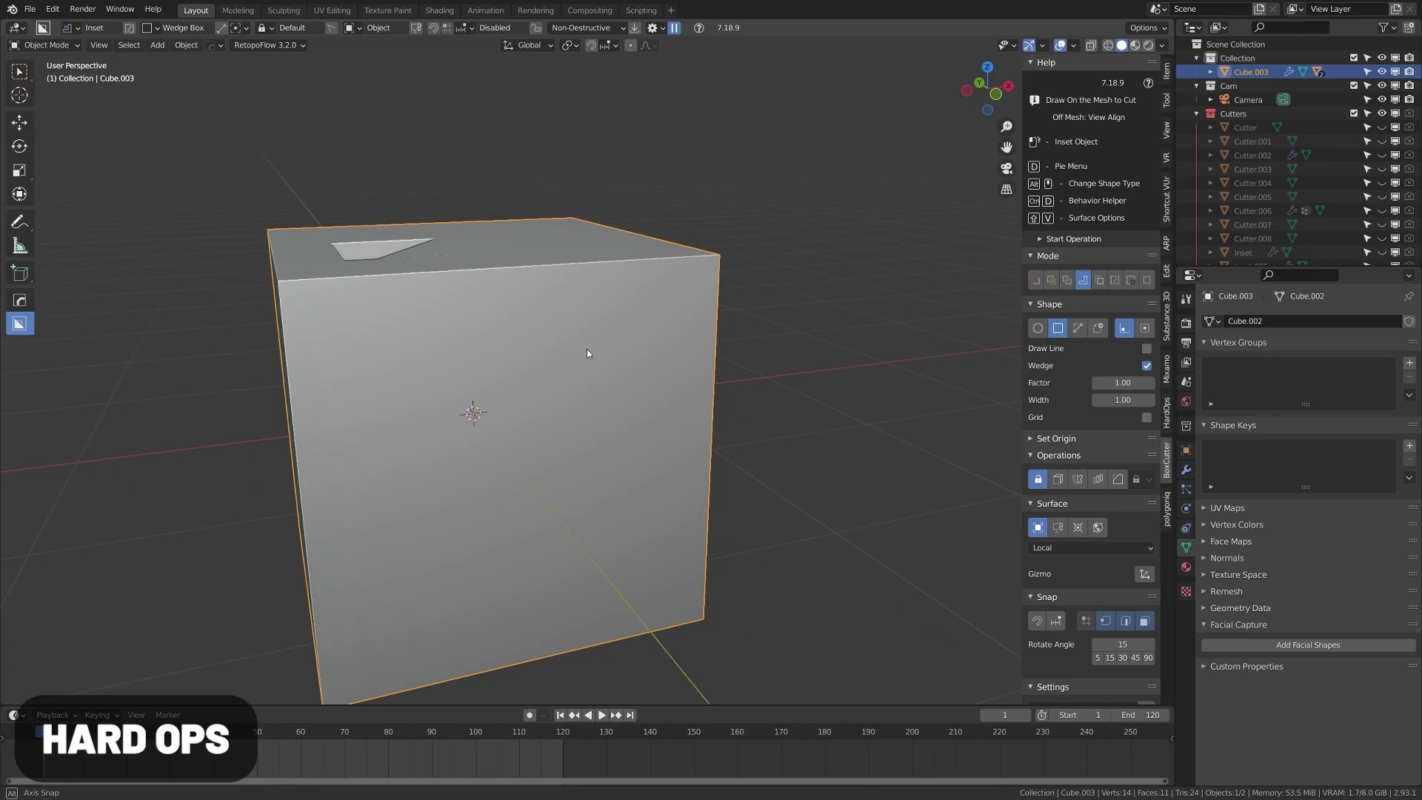
{"action": "left_click_drag", "start_coordinate": [556, 311], "coordinate": [676, 443]}
{"action": "middle_click_drag", "start_coordinate": [673, 388], "coordinate": [569, 389]}
{"action": "left_click", "coordinate": [610, 422]}
- Cancel the front-face inset, then orbit the rifle model to an end-on view
{"action": "scroll", "coordinate": [569, 390], "scroll_direction": "up", "scroll_amount": 5}
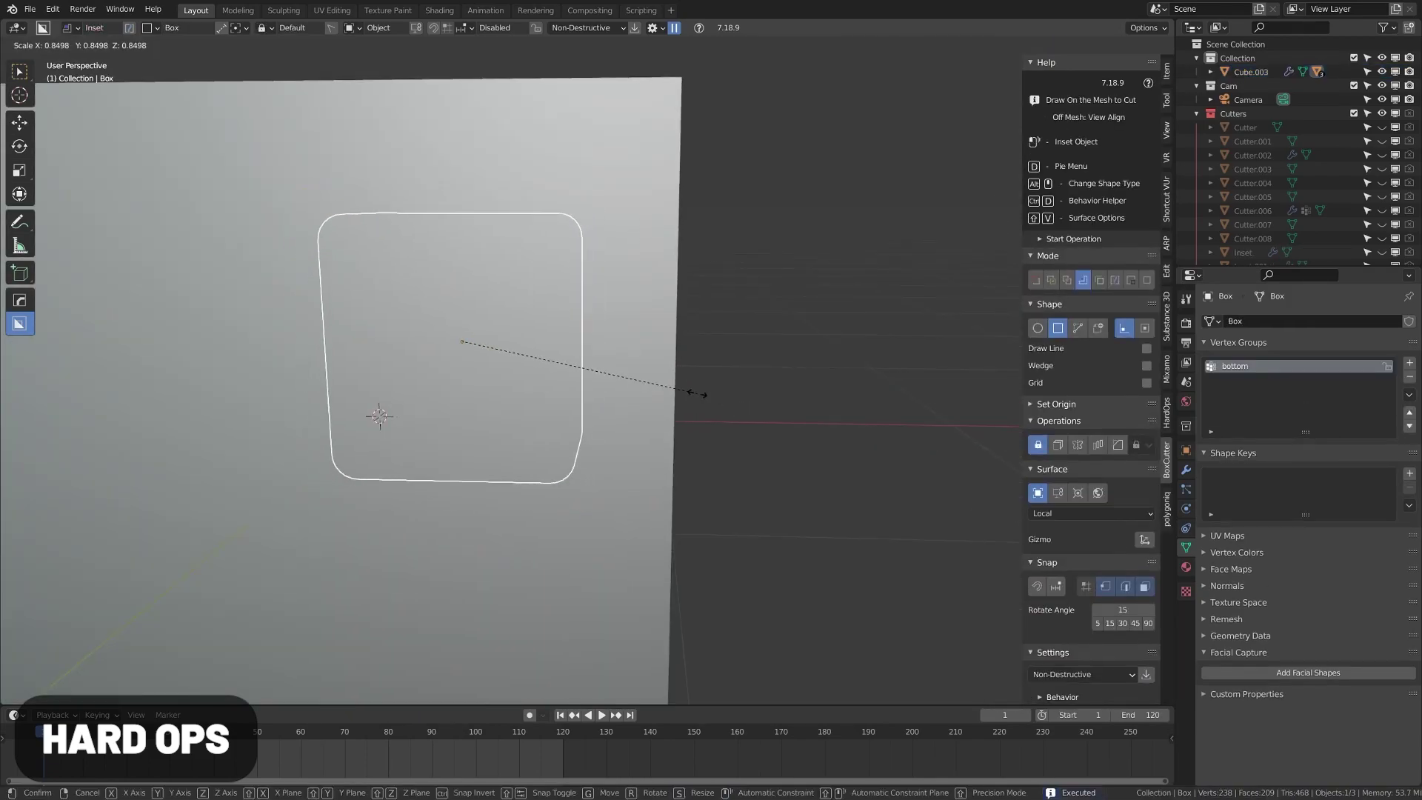
{"action": "scroll", "coordinate": [398, 398], "scroll_direction": "down", "scroll_amount": 5}
{"action": "middle_click_drag", "start_coordinate": [398, 399], "coordinate": [361, 459]}
{"action": "left_click", "coordinate": [361, 459]}
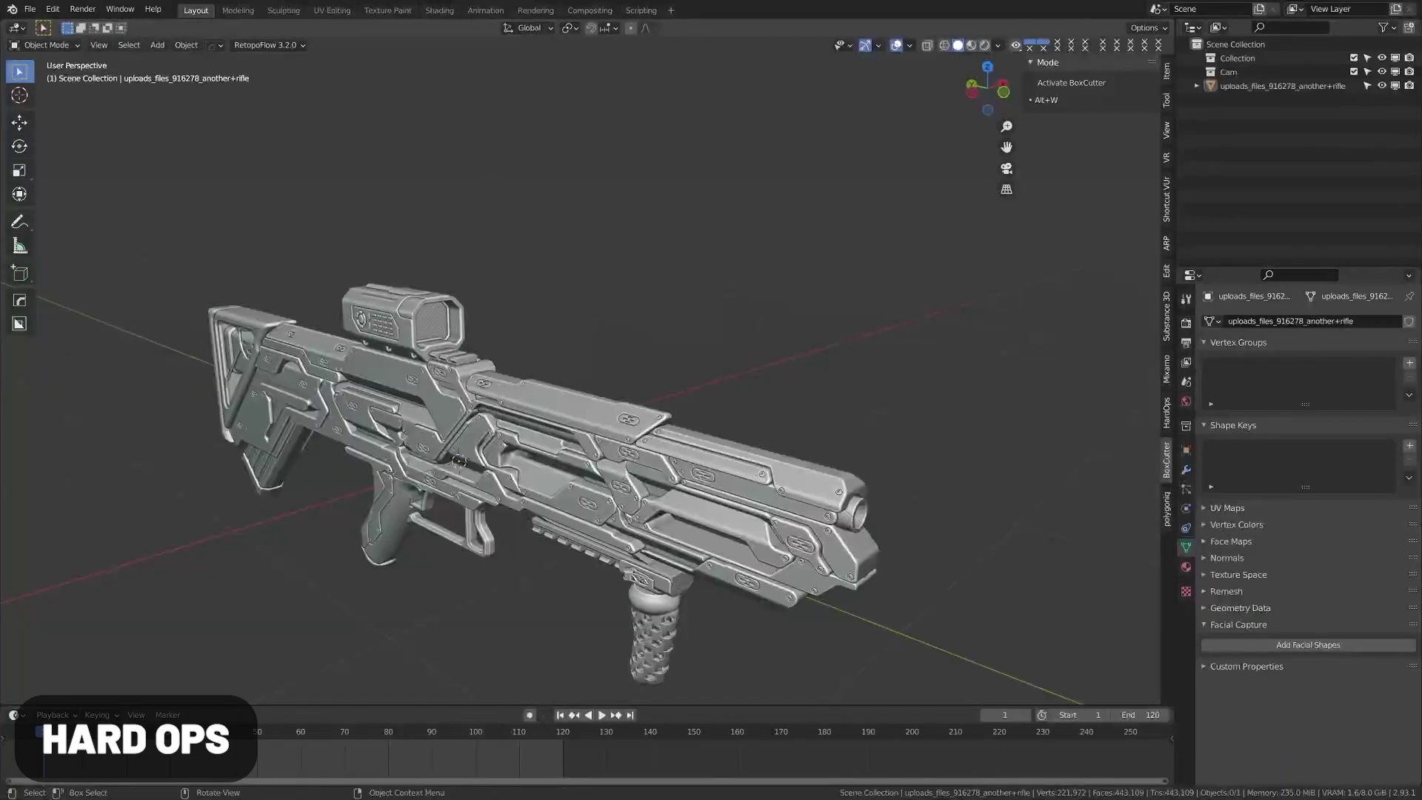
{"action": "middle_click_drag", "start_coordinate": [548, 528], "coordinate": [380, 516]}
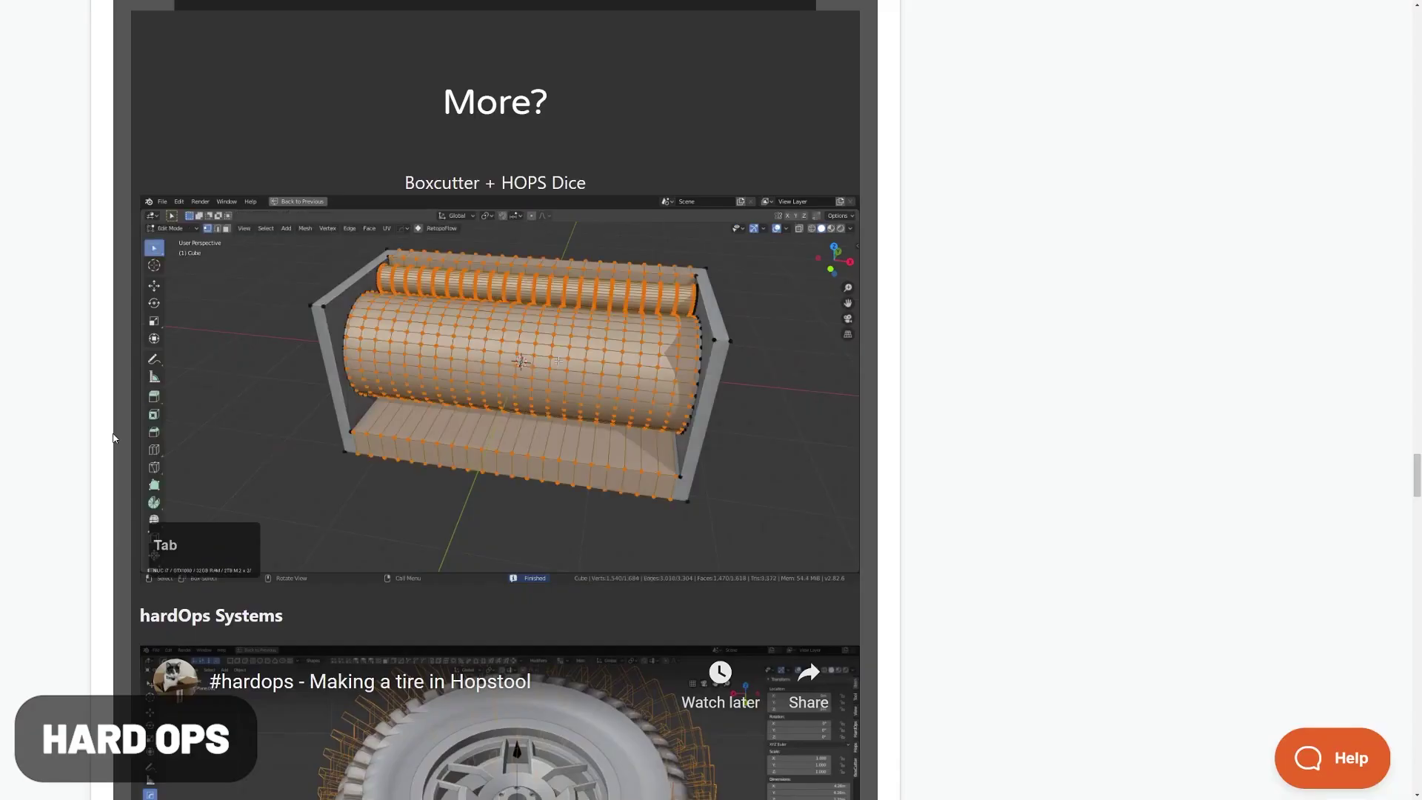
- Scroll through the Hard Ops and Nebula Generator pages to the KHAOS product page
{"action": "scroll", "coordinate": [113, 438], "scroll_direction": "down", "scroll_amount": 2}
{"action": "scroll", "coordinate": [114, 437], "scroll_direction": "down", "scroll_amount": 3}
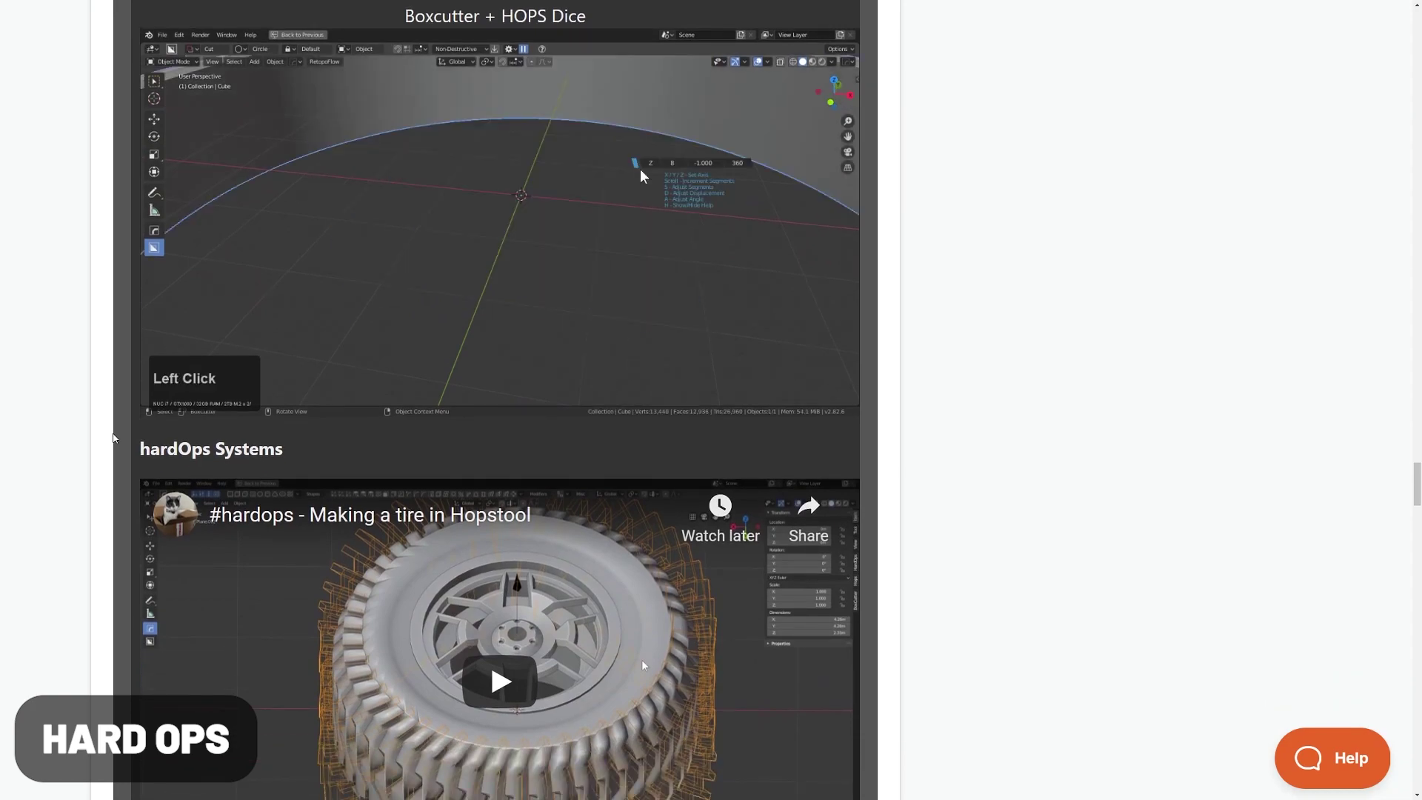
{"action": "scroll", "coordinate": [114, 438], "scroll_direction": "down", "scroll_amount": 5}
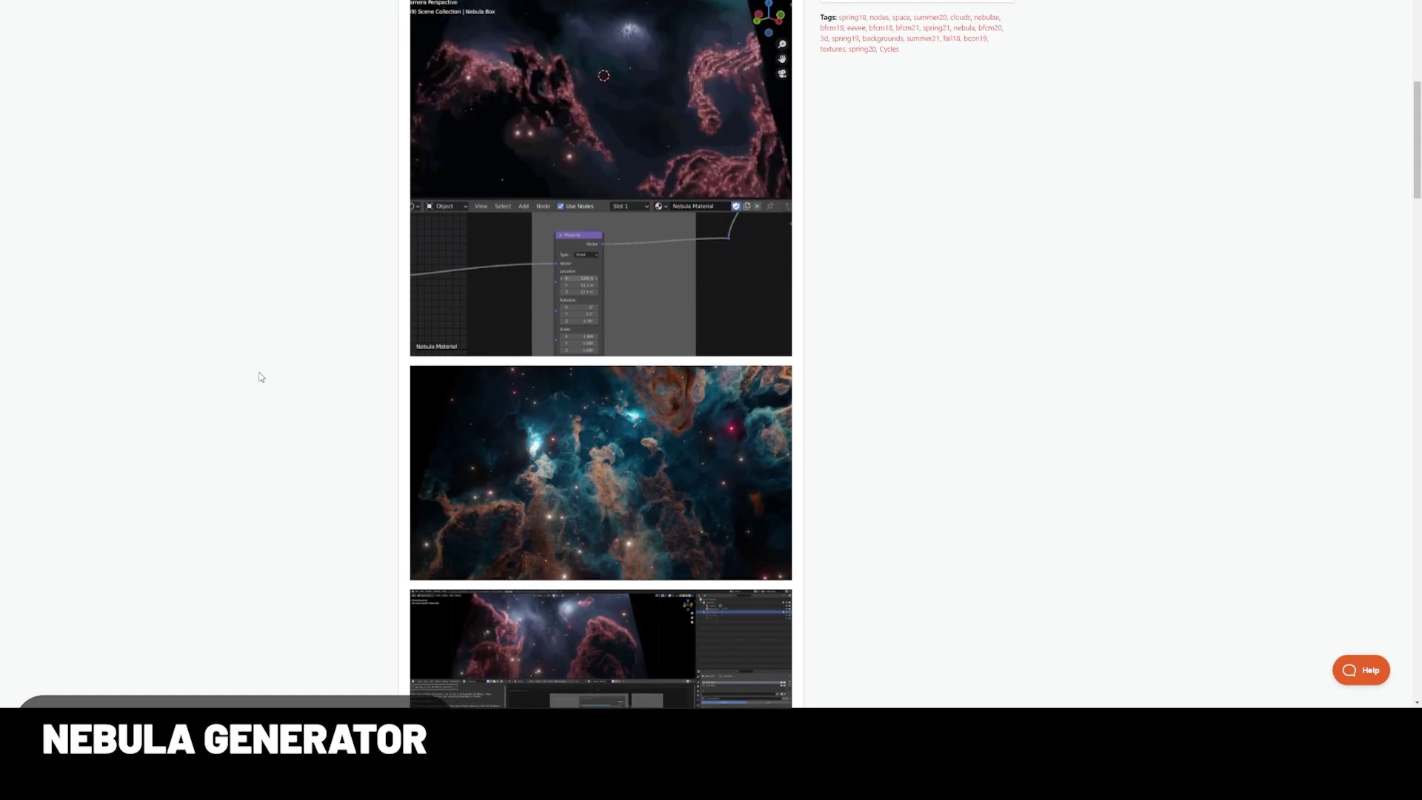
{"action": "scroll", "coordinate": [260, 377], "scroll_direction": "down", "scroll_amount": 4}
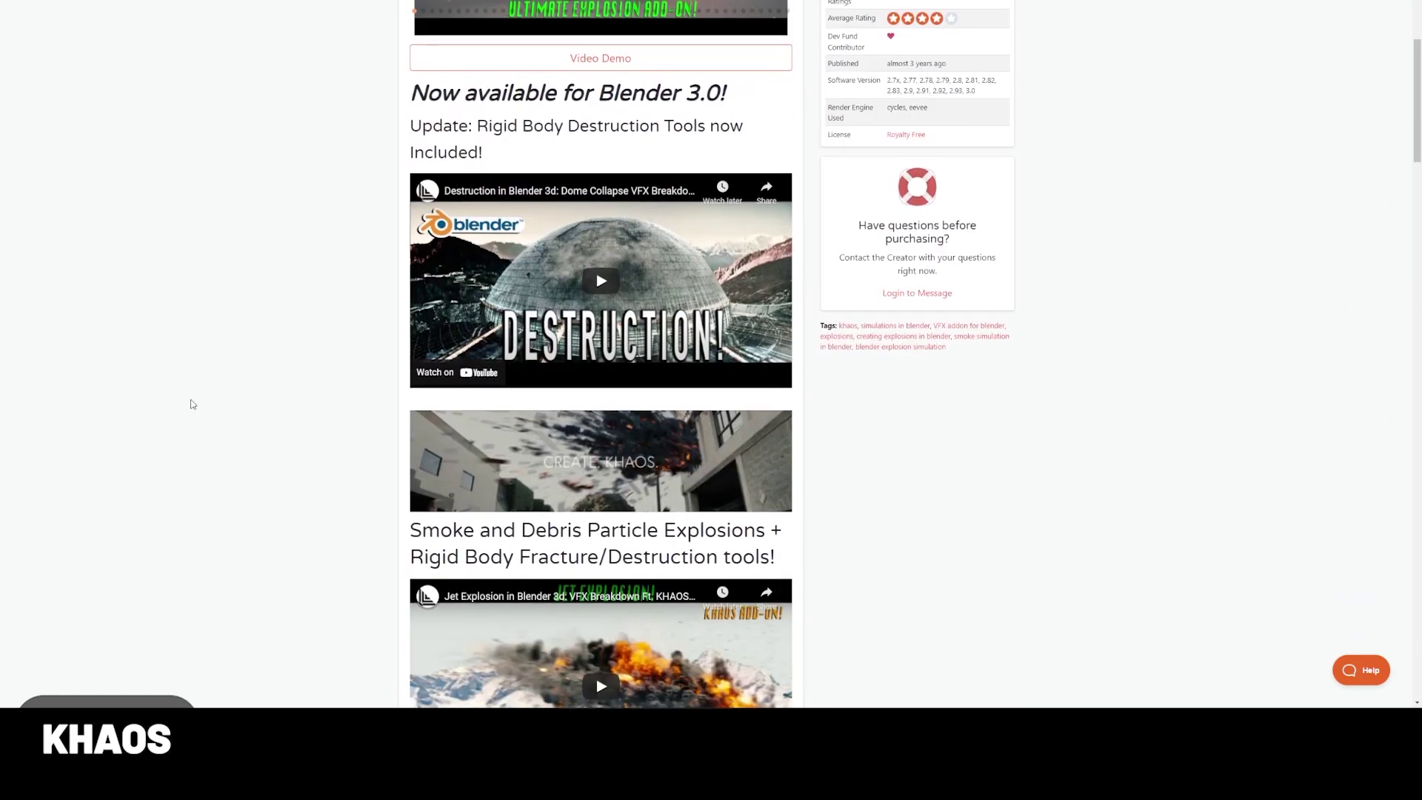
{"action": "scroll", "coordinate": [191, 403], "scroll_direction": "down", "scroll_amount": 4}
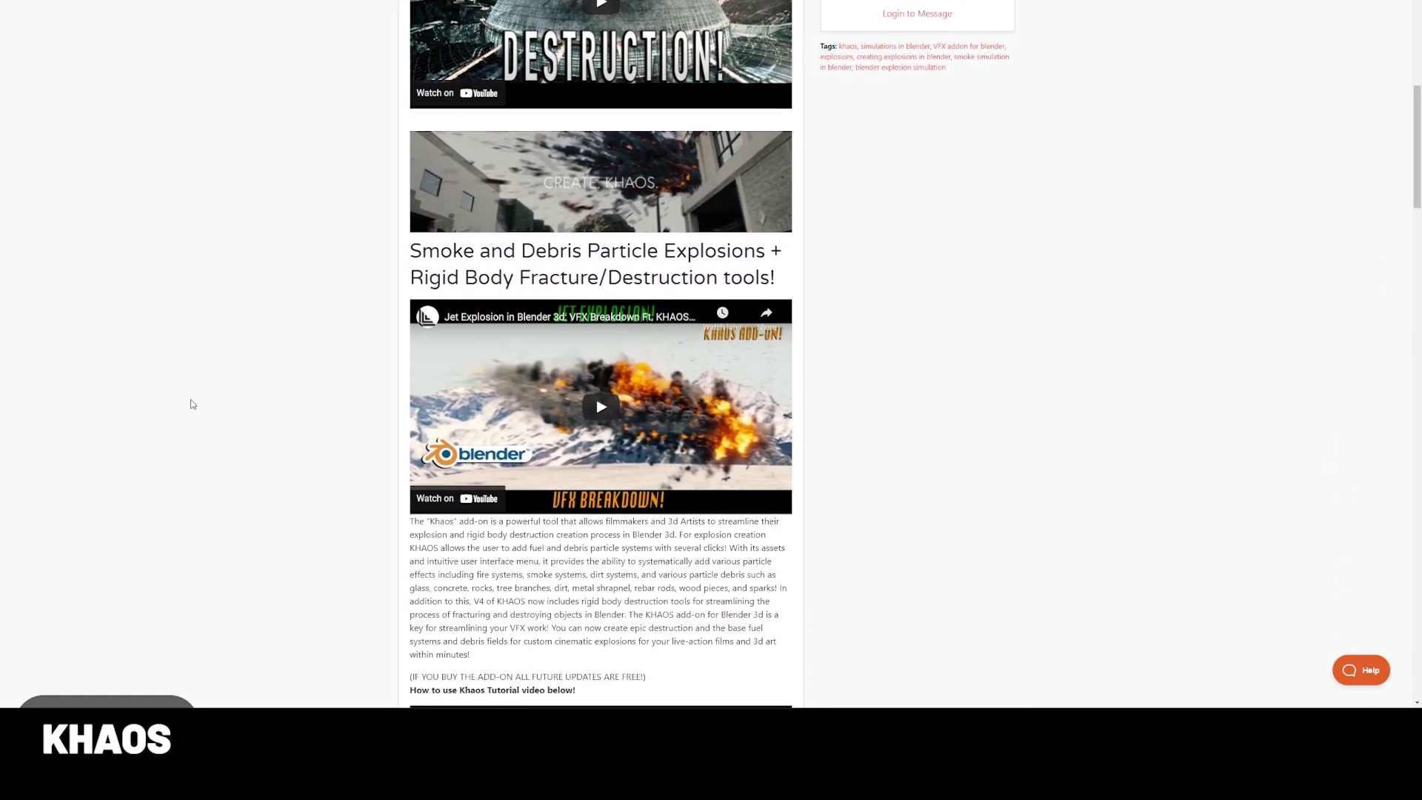
- Draw a RetopoFlow strip around the lion's eye, bringing the patch to 113 vertices
{"action": "scroll", "coordinate": [191, 403], "scroll_direction": "down", "scroll_amount": 6}
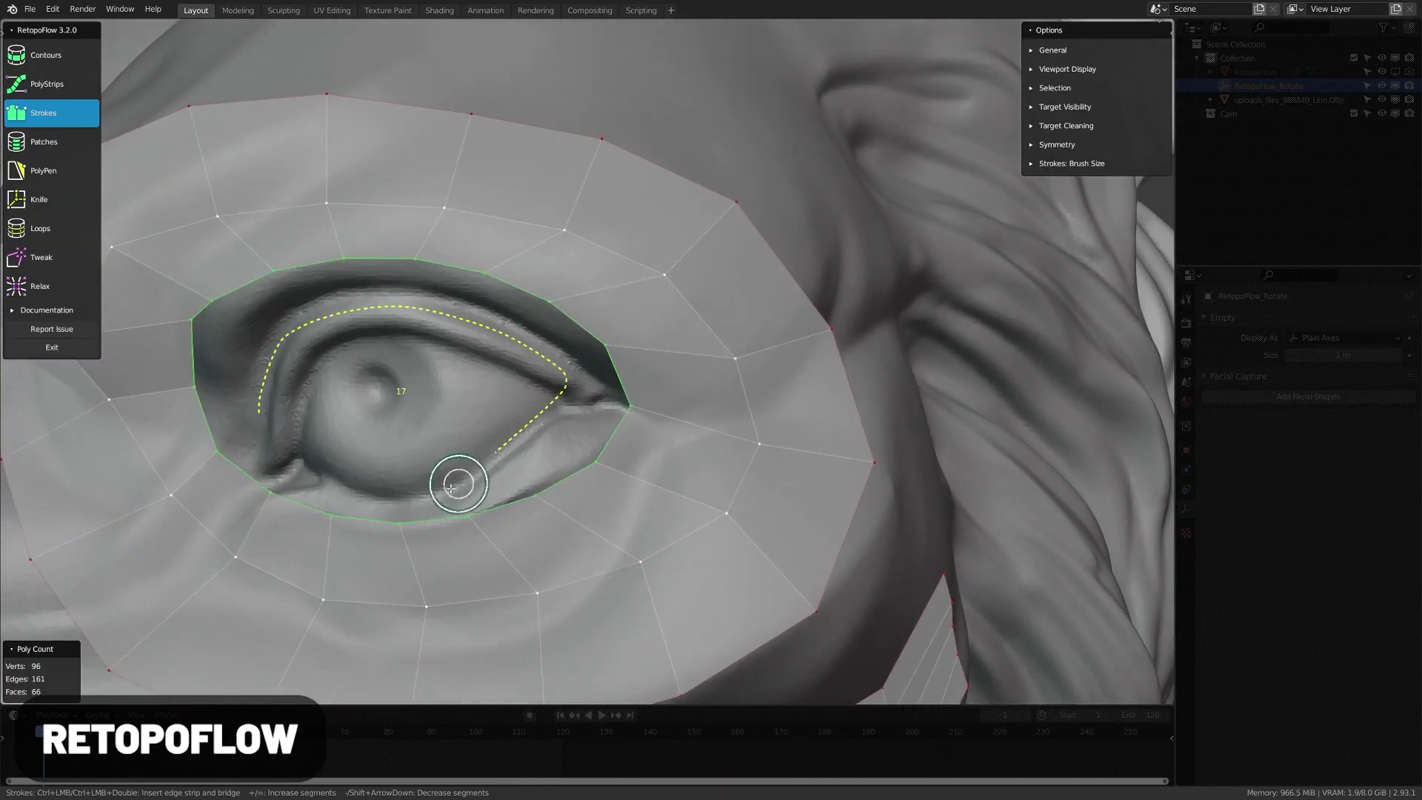
{"action": "left_click_drag", "start_coordinate": [452, 488], "coordinate": [453, 490]}
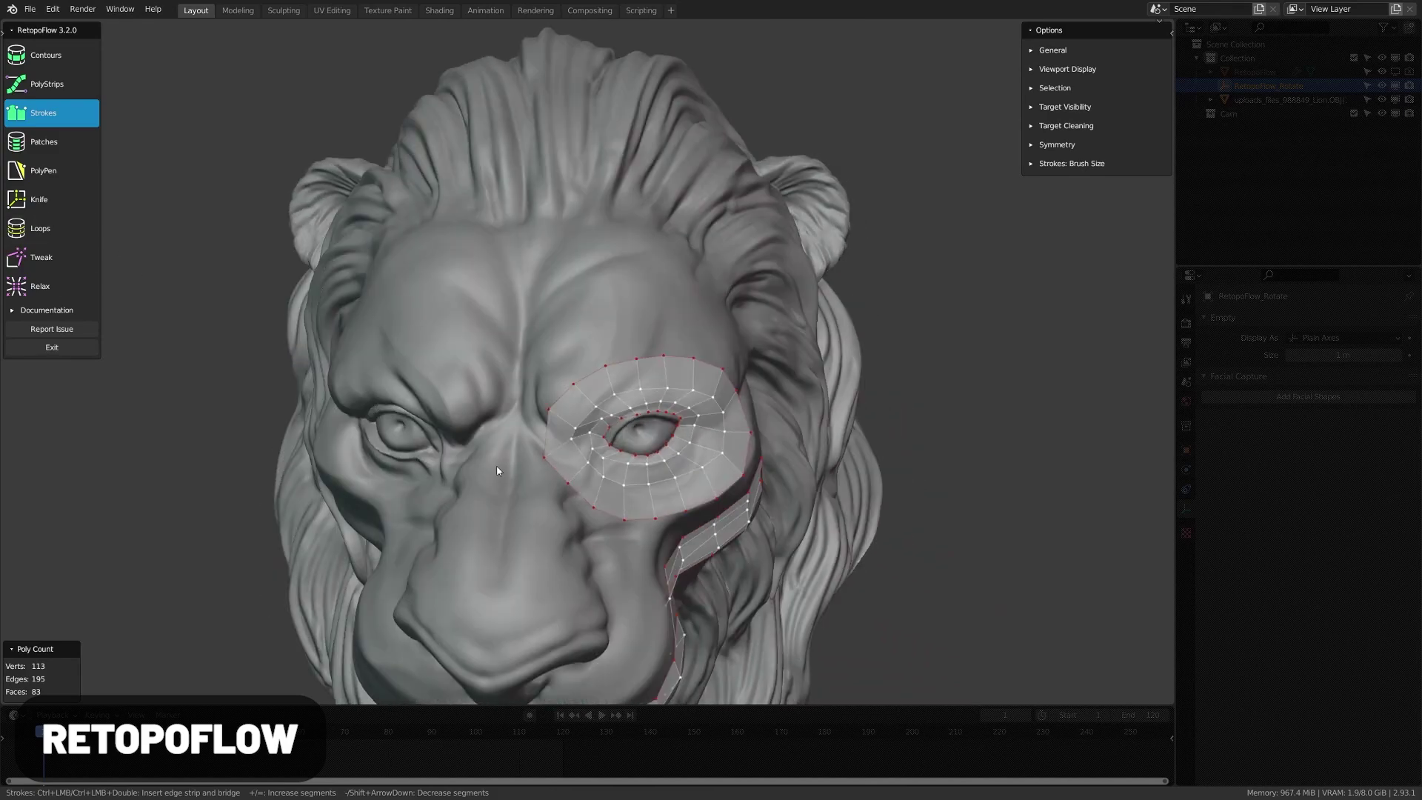
{"action": "middle_click_drag", "start_coordinate": [497, 471], "coordinate": [454, 437]}
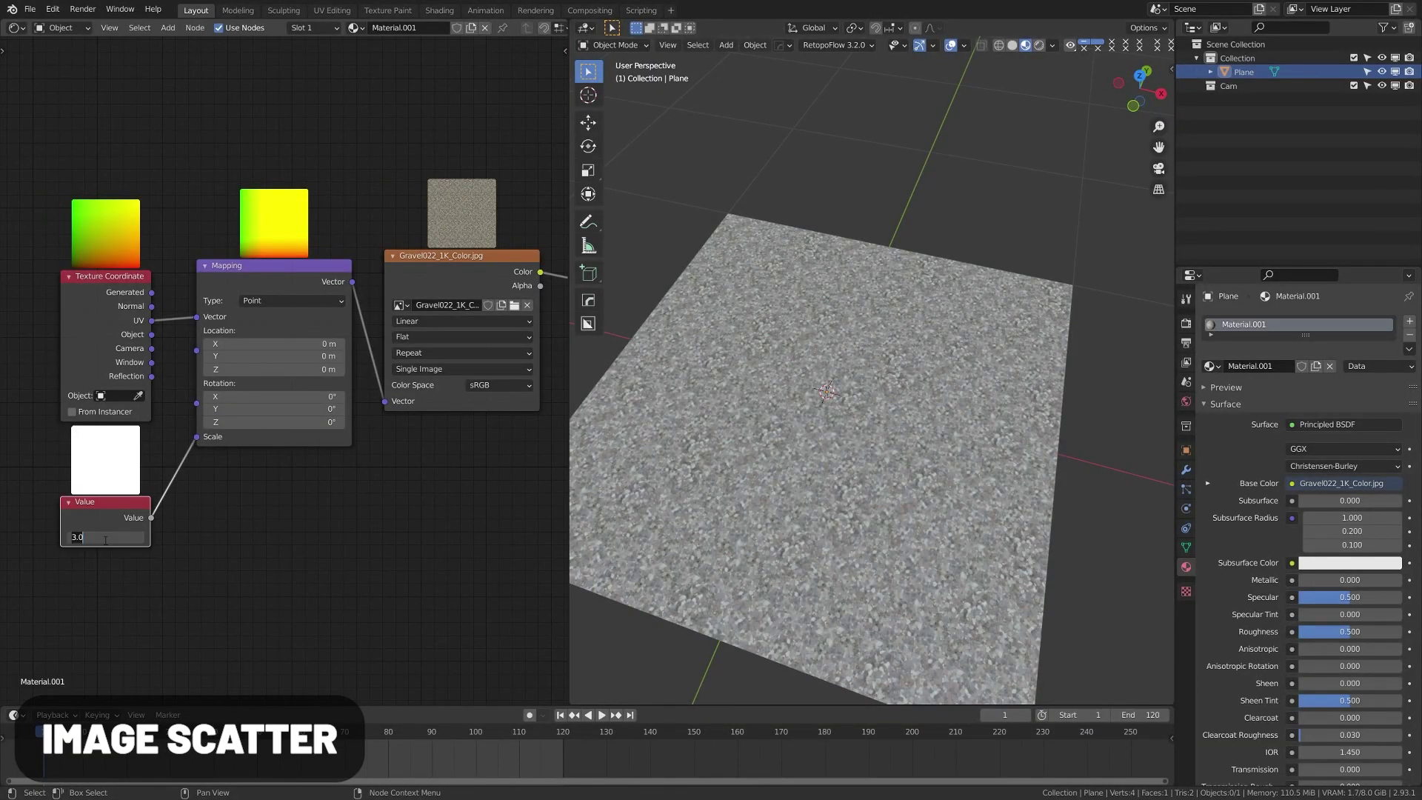
- Apply Voronoi Scatter to the plane's gravel texture and raise its scale for finer gravel
{"action": "left_click", "coordinate": [195, 27]}
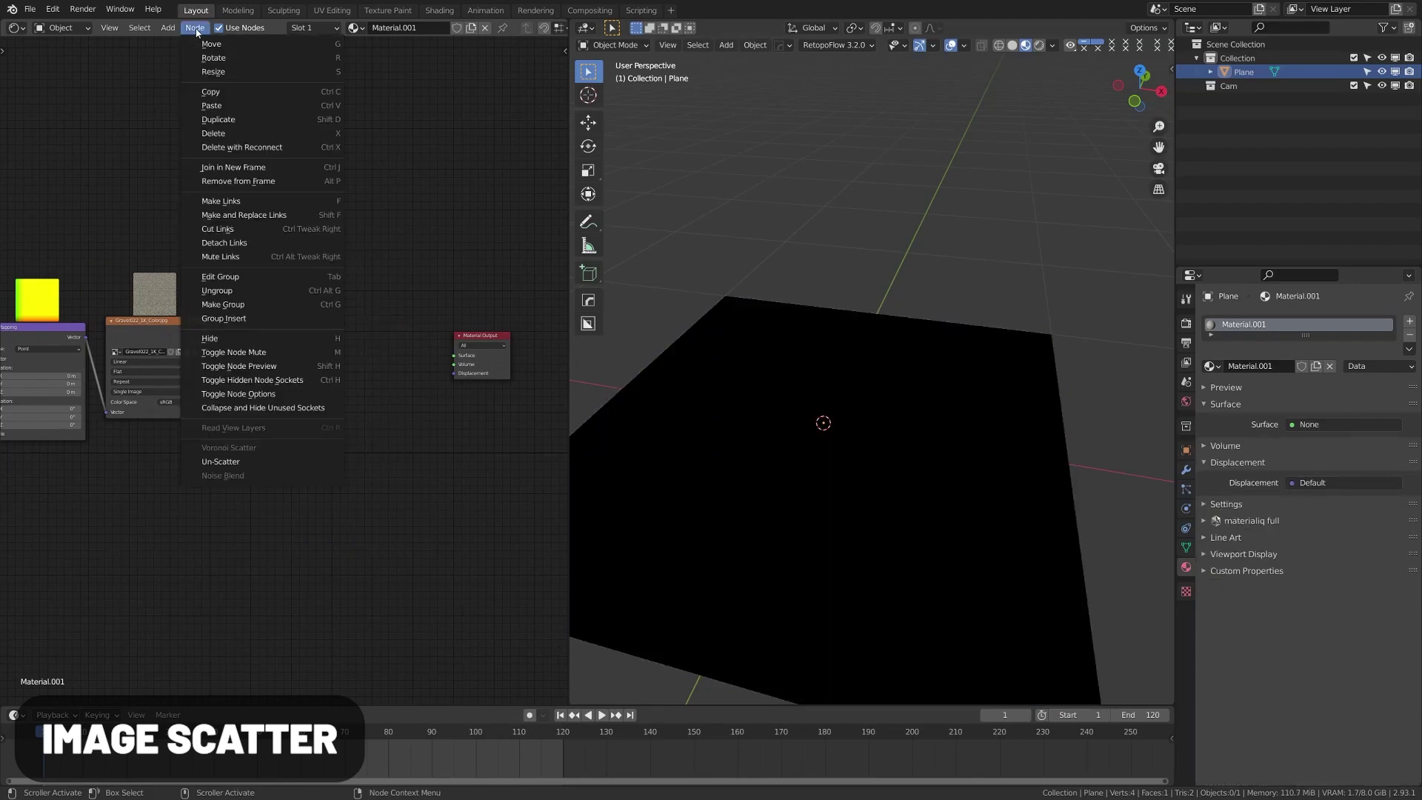
{"action": "left_click", "coordinate": [259, 627]}
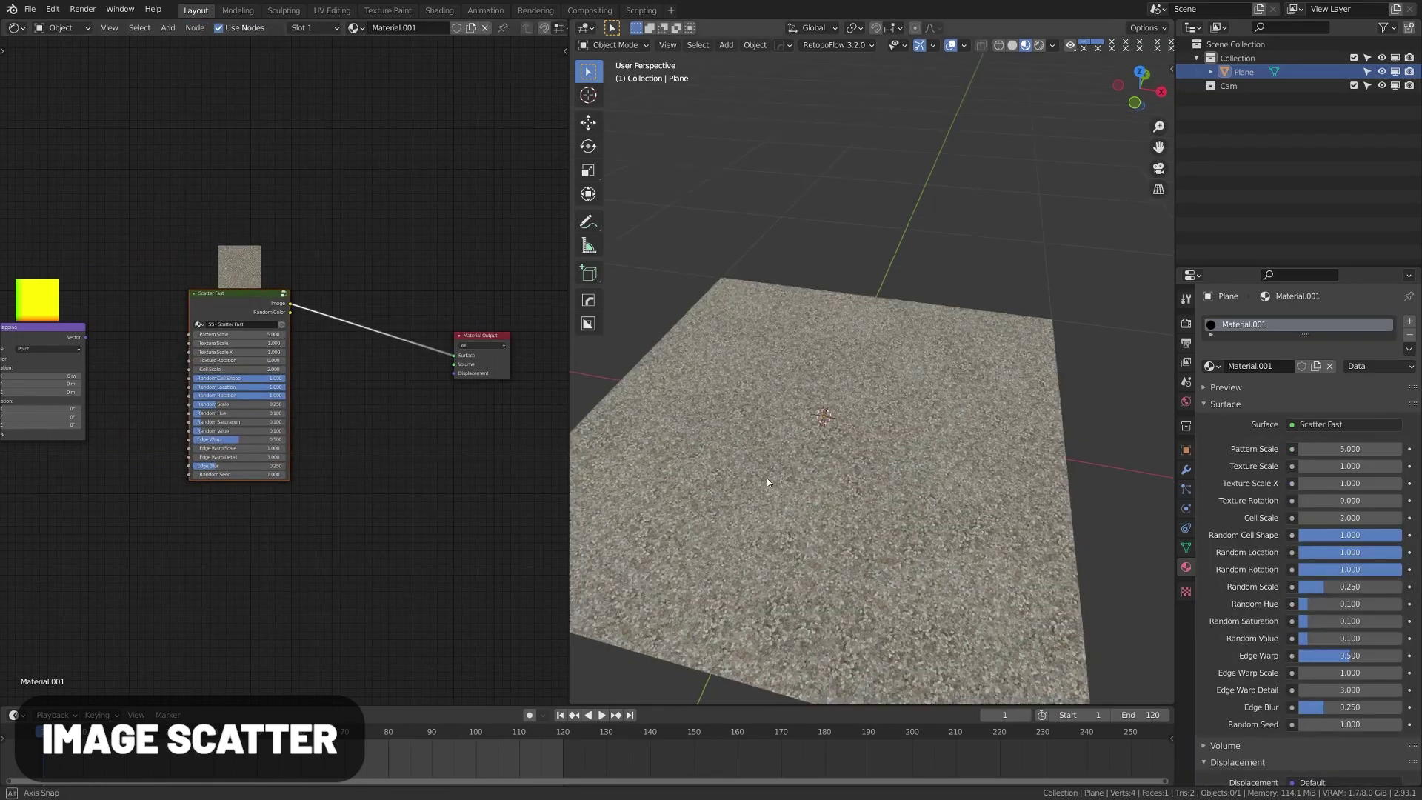
{"action": "left_click_drag", "start_coordinate": [222, 322], "coordinate": [244, 369]}
{"action": "middle_click_drag", "start_coordinate": [778, 577], "coordinate": [829, 615]}
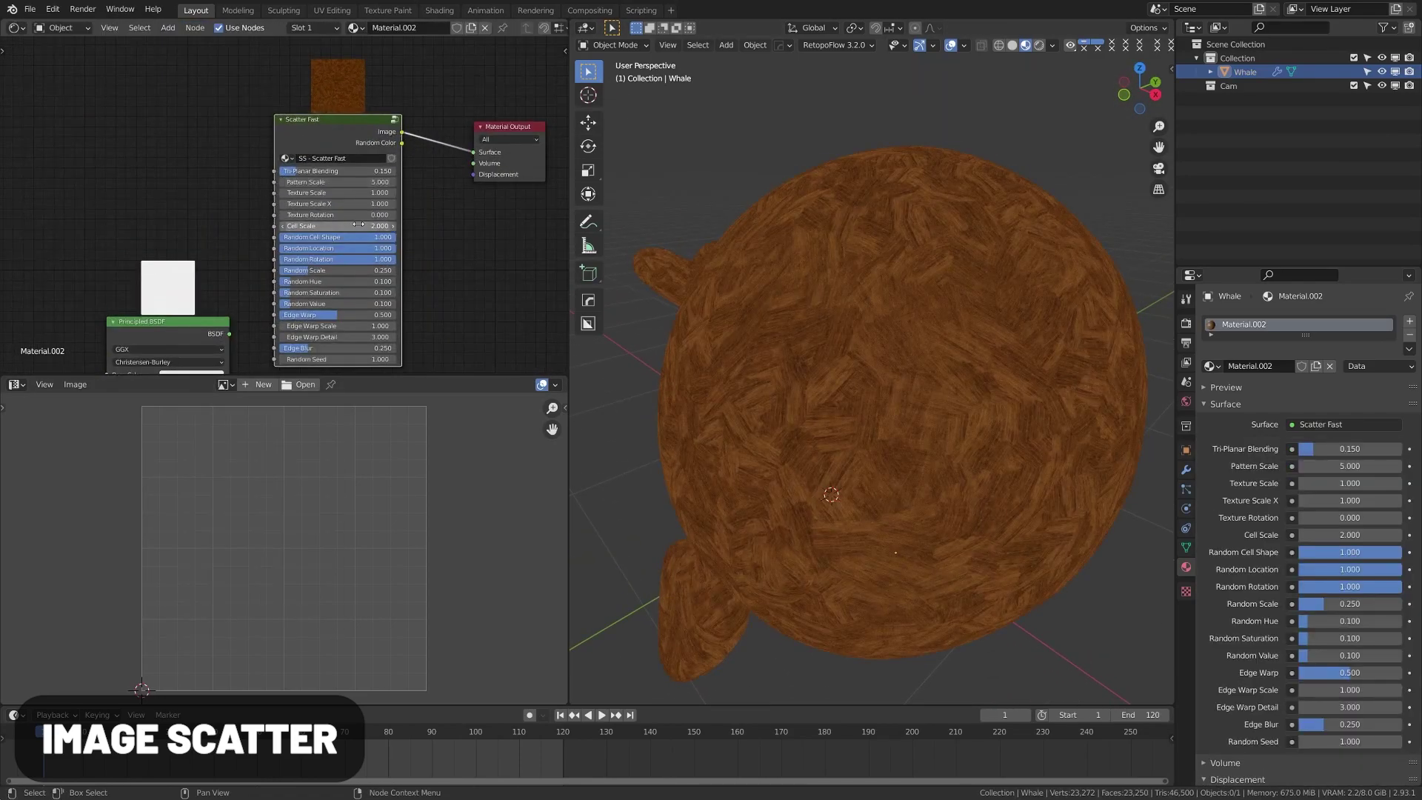
{"action": "middle_click_drag", "start_coordinate": [359, 224], "coordinate": [266, 189]}
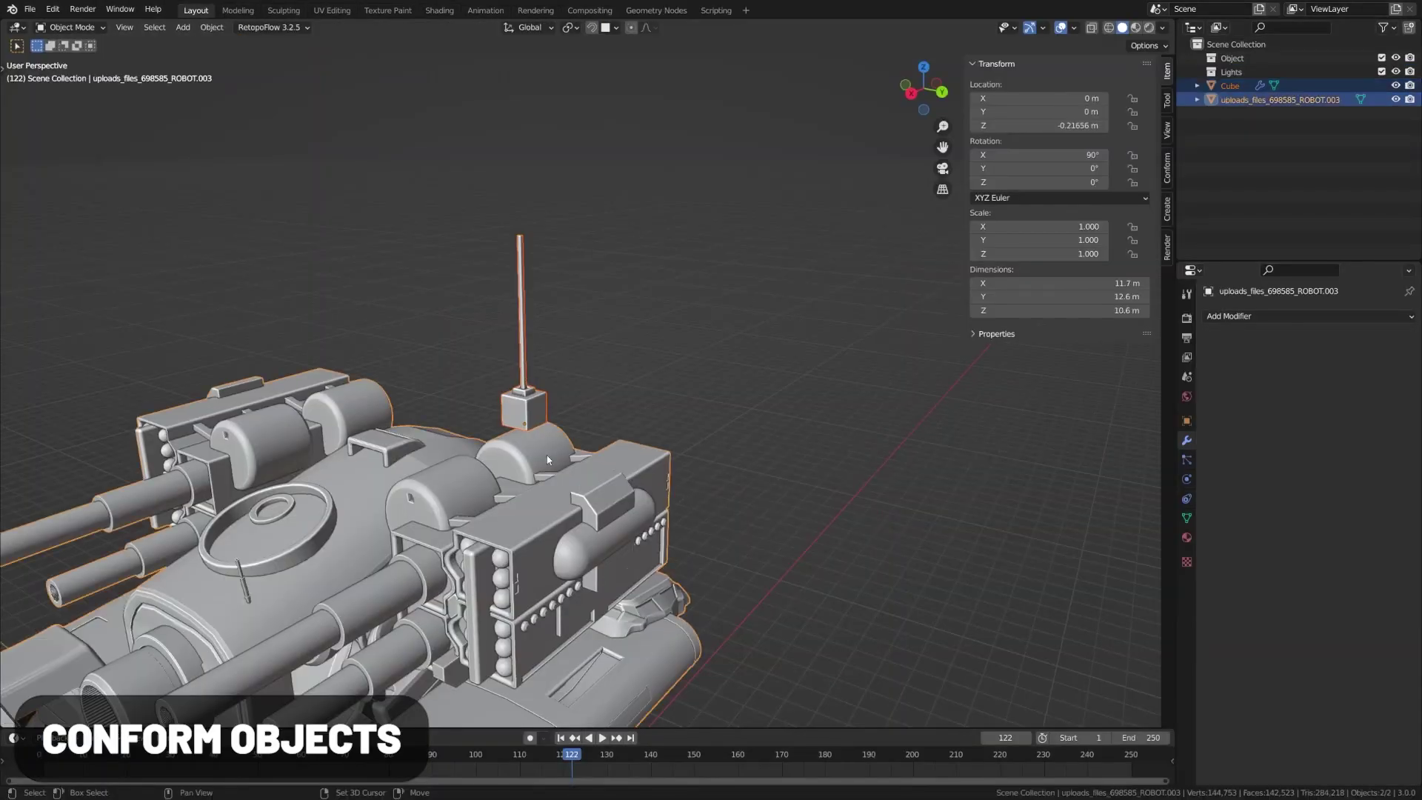
- Run Conform Object through the F3 search to conform the cube onto the robot
{"action": "key", "text": "F3"}
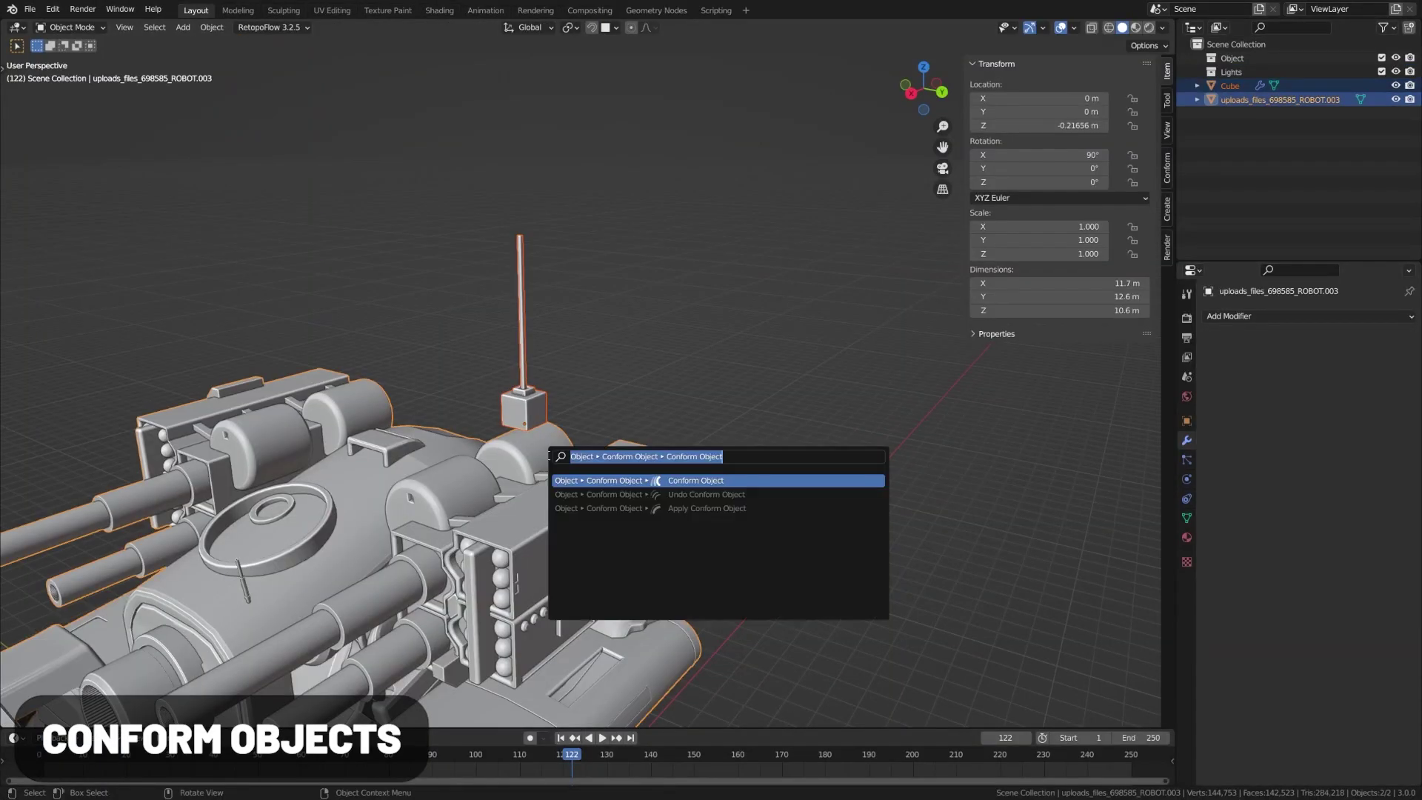
{"action": "left_click", "coordinate": [713, 480]}
{"action": "middle_click_drag", "start_coordinate": [487, 420], "coordinate": [516, 485]}
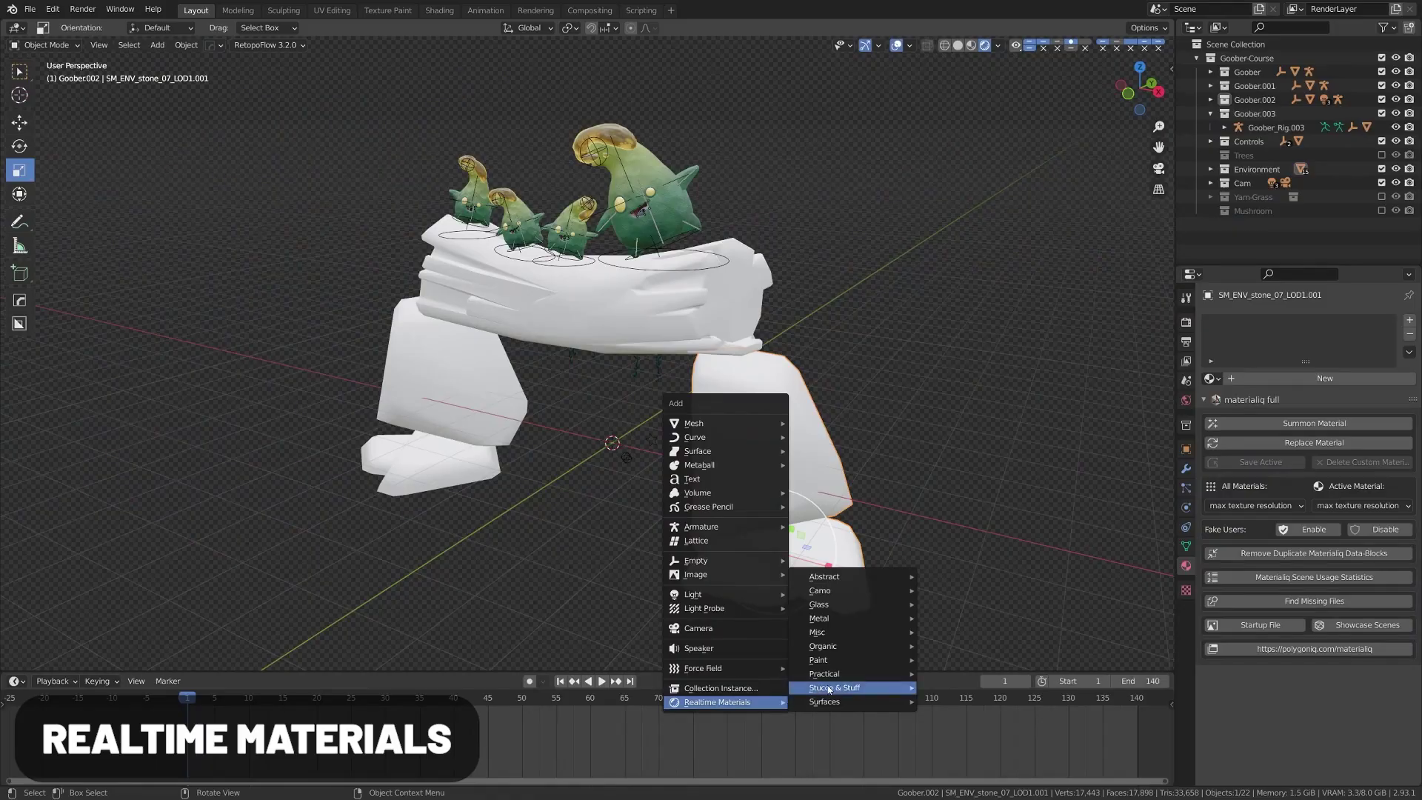
- Give the arch's right stone leg the Cement 2 realtime material
{"action": "mouse_move", "coordinate": [898, 667]}
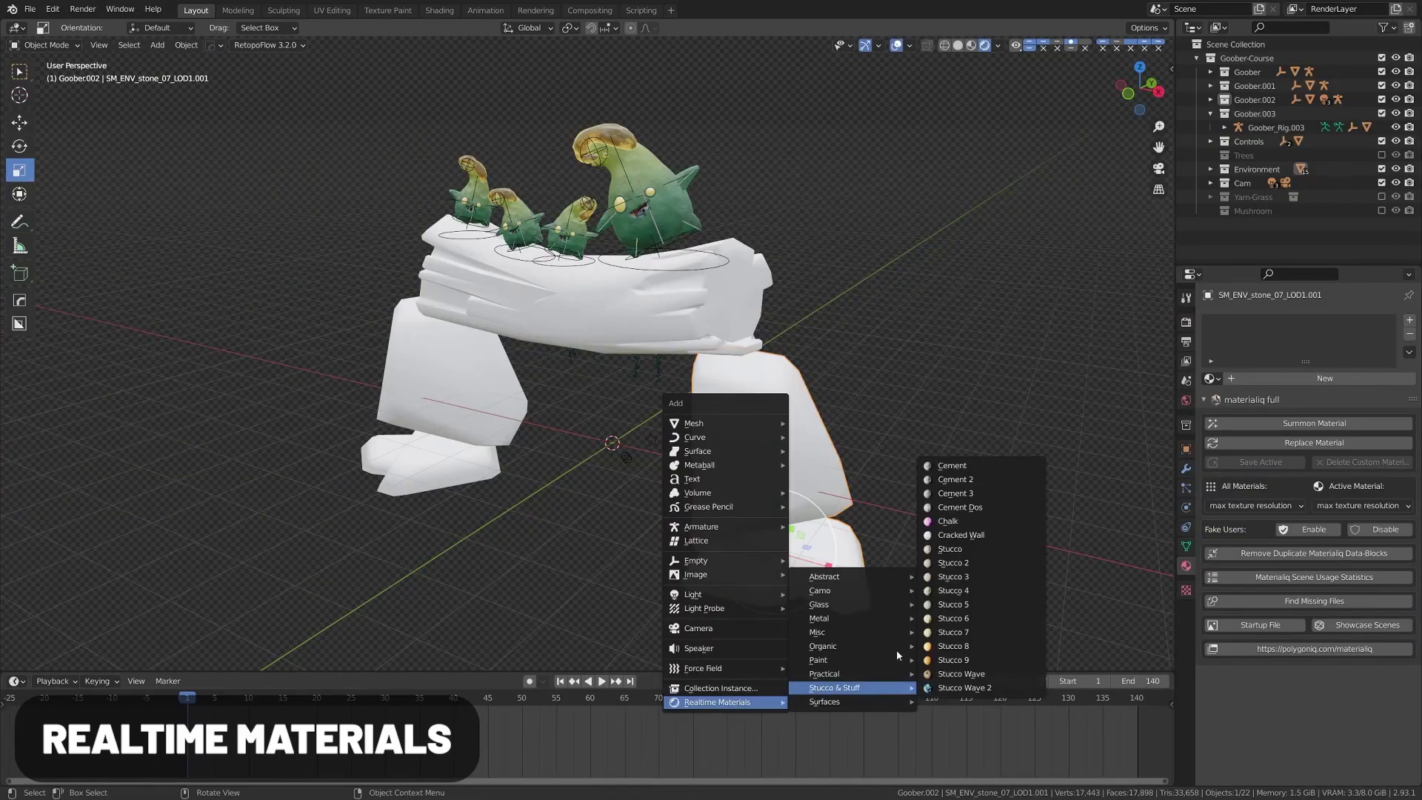
{"action": "left_click", "coordinate": [955, 480]}
{"action": "middle_click_drag", "start_coordinate": [617, 521], "coordinate": [773, 468]}
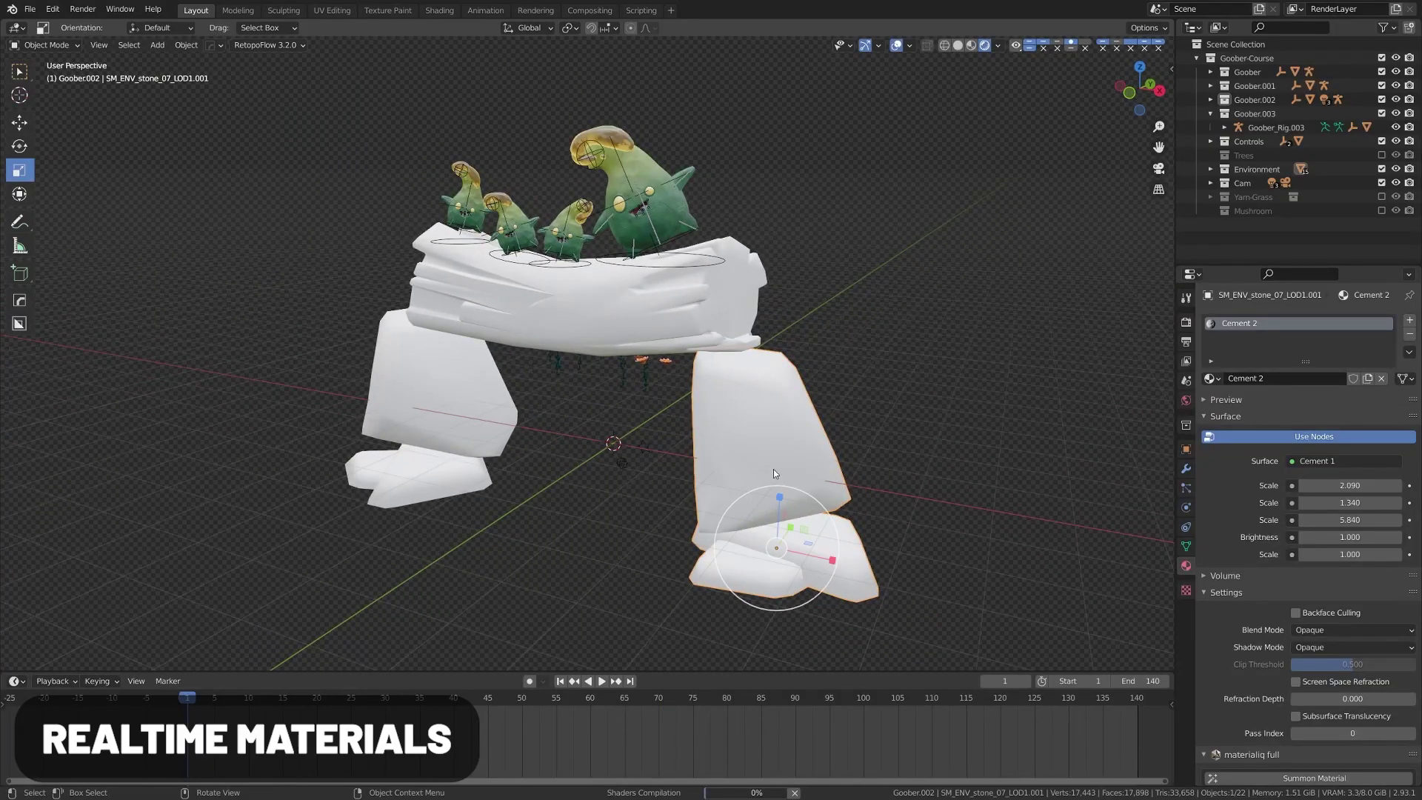
{"action": "middle_click_drag", "start_coordinate": [924, 459], "coordinate": [815, 474]}
- Apply the Cement 3 material from Stucco & Stuff to the left stone leg
{"action": "left_click", "coordinate": [448, 403]}
{"action": "key", "text": "shift+a"}
{"action": "mouse_move", "coordinate": [415, 401]}
{"action": "mouse_move", "coordinate": [548, 509]}
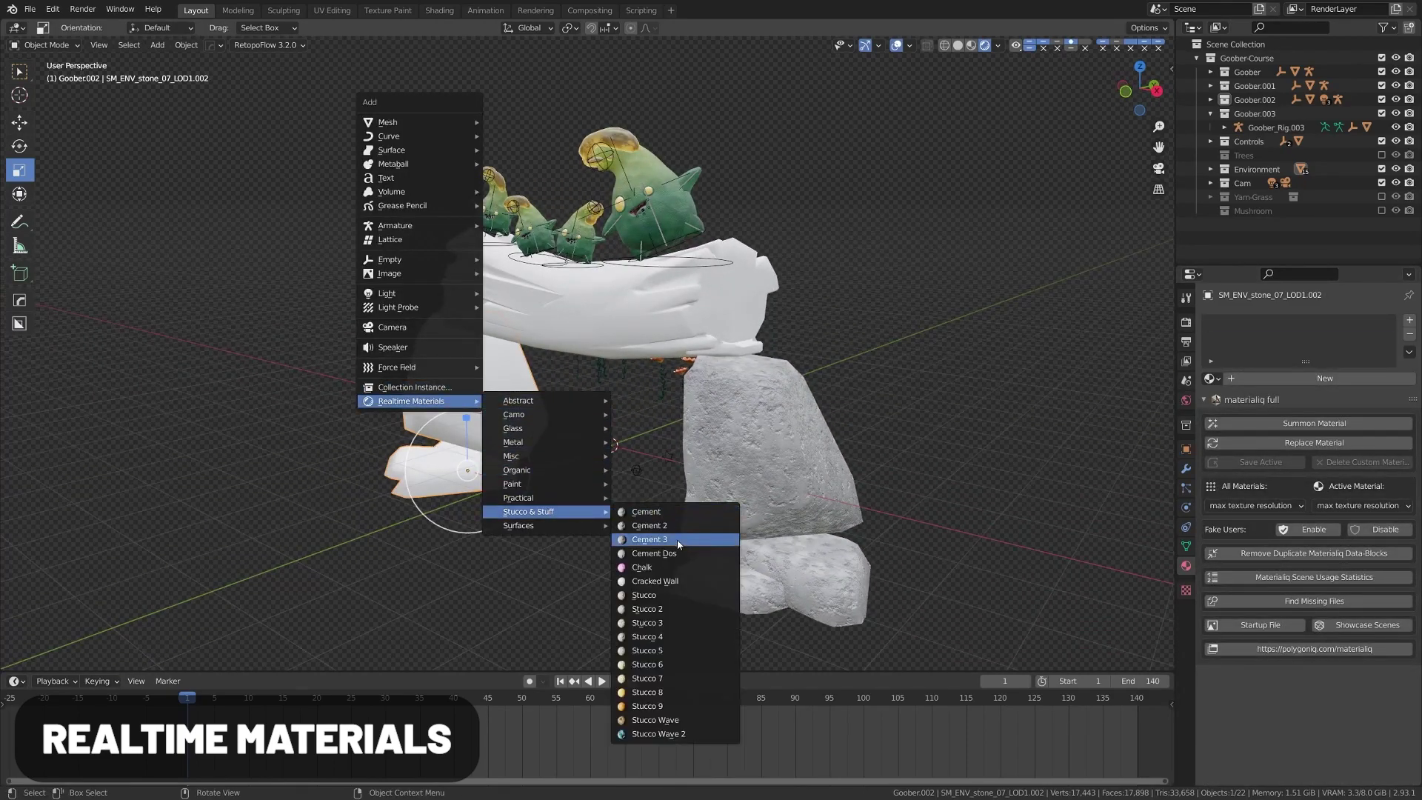
{"action": "left_click", "coordinate": [666, 542]}
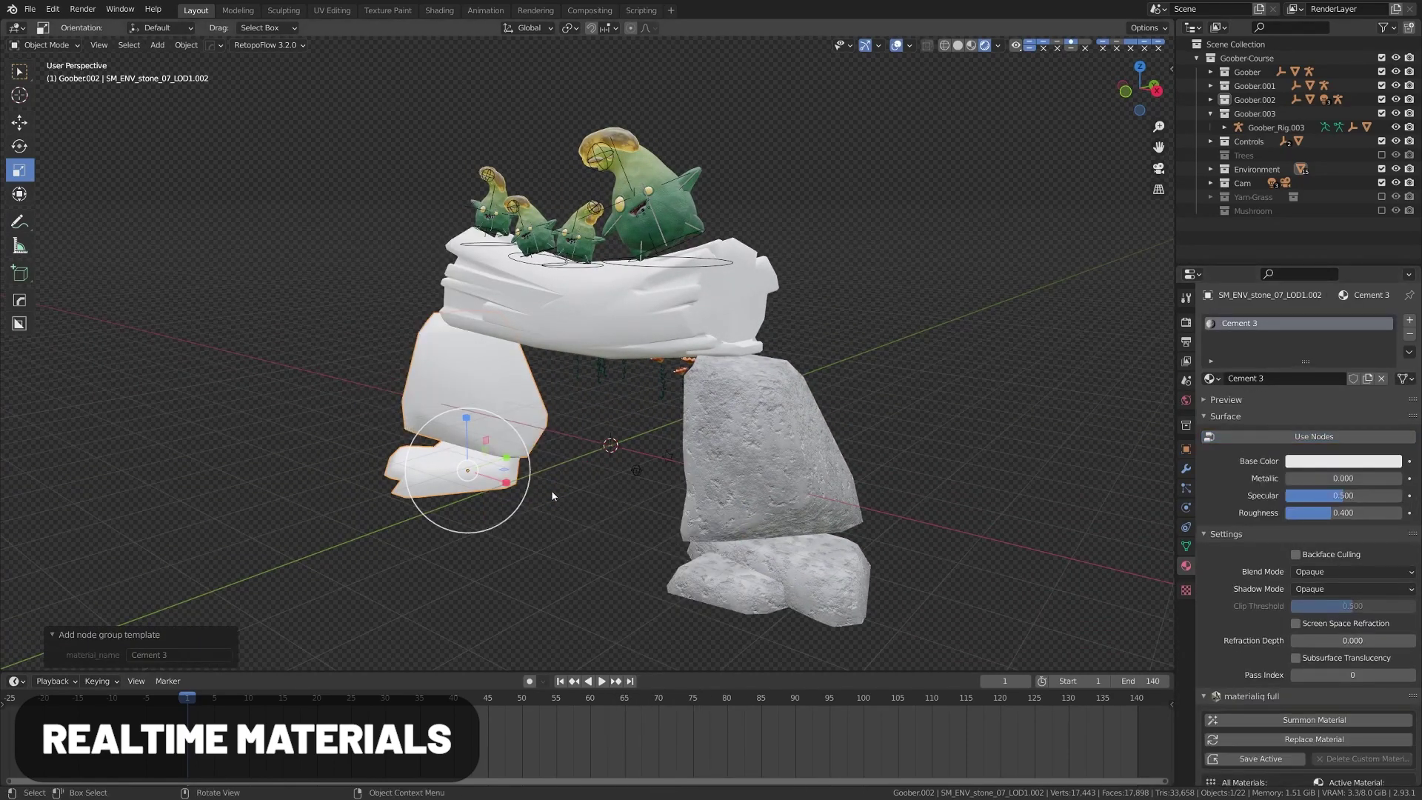
{"action": "middle_click_drag", "start_coordinate": [554, 496], "coordinate": [530, 476]}
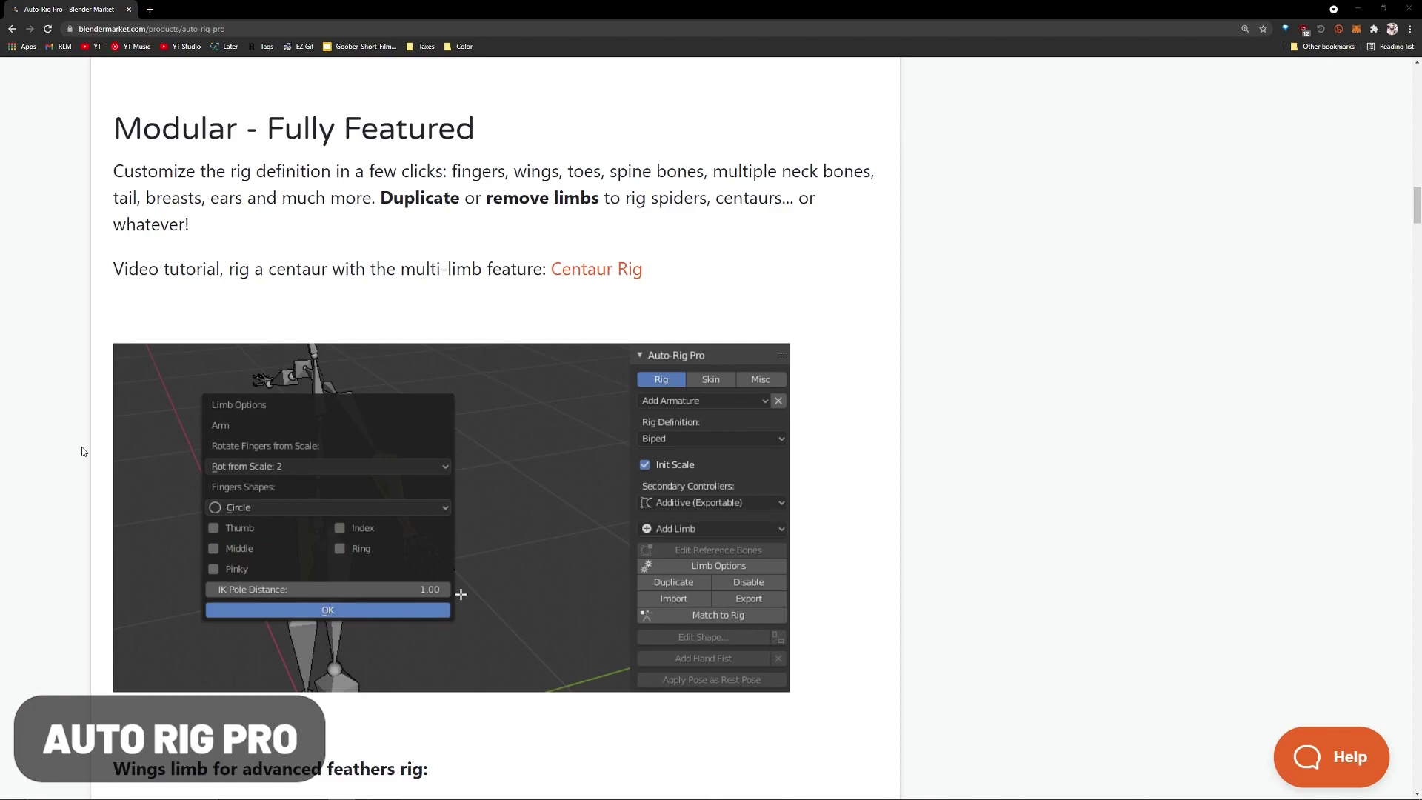
- Scroll the Auto-Rig Pro page to the feather-wing and Spline IK rope examples
{"action": "scroll", "coordinate": [81, 451], "scroll_direction": "down", "scroll_amount": 6}
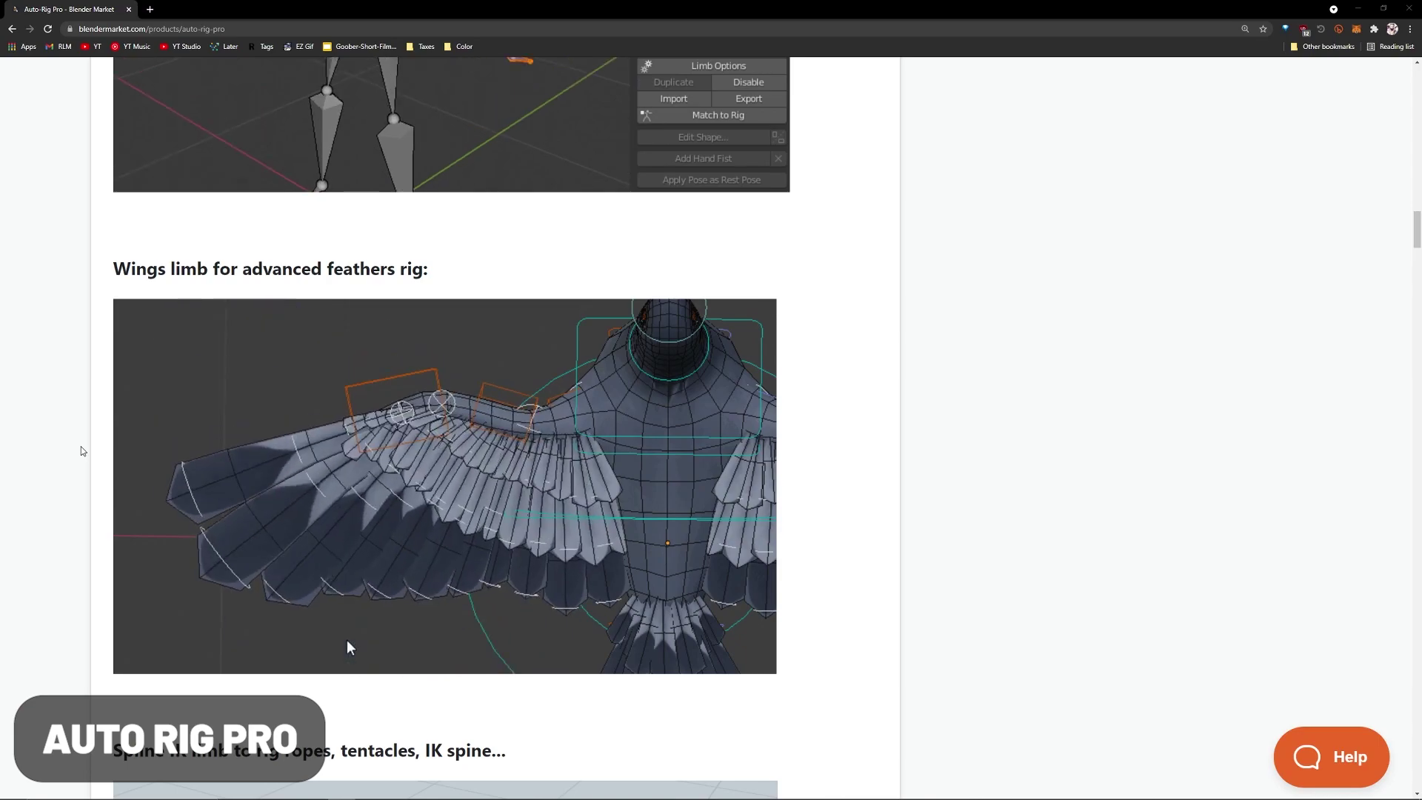
{"action": "scroll", "coordinate": [82, 451], "scroll_direction": "down", "scroll_amount": 1}
{"action": "scroll", "coordinate": [81, 451], "scroll_direction": "down", "scroll_amount": 3}
{"action": "scroll", "coordinate": [81, 451], "scroll_direction": "down", "scroll_amount": 2}
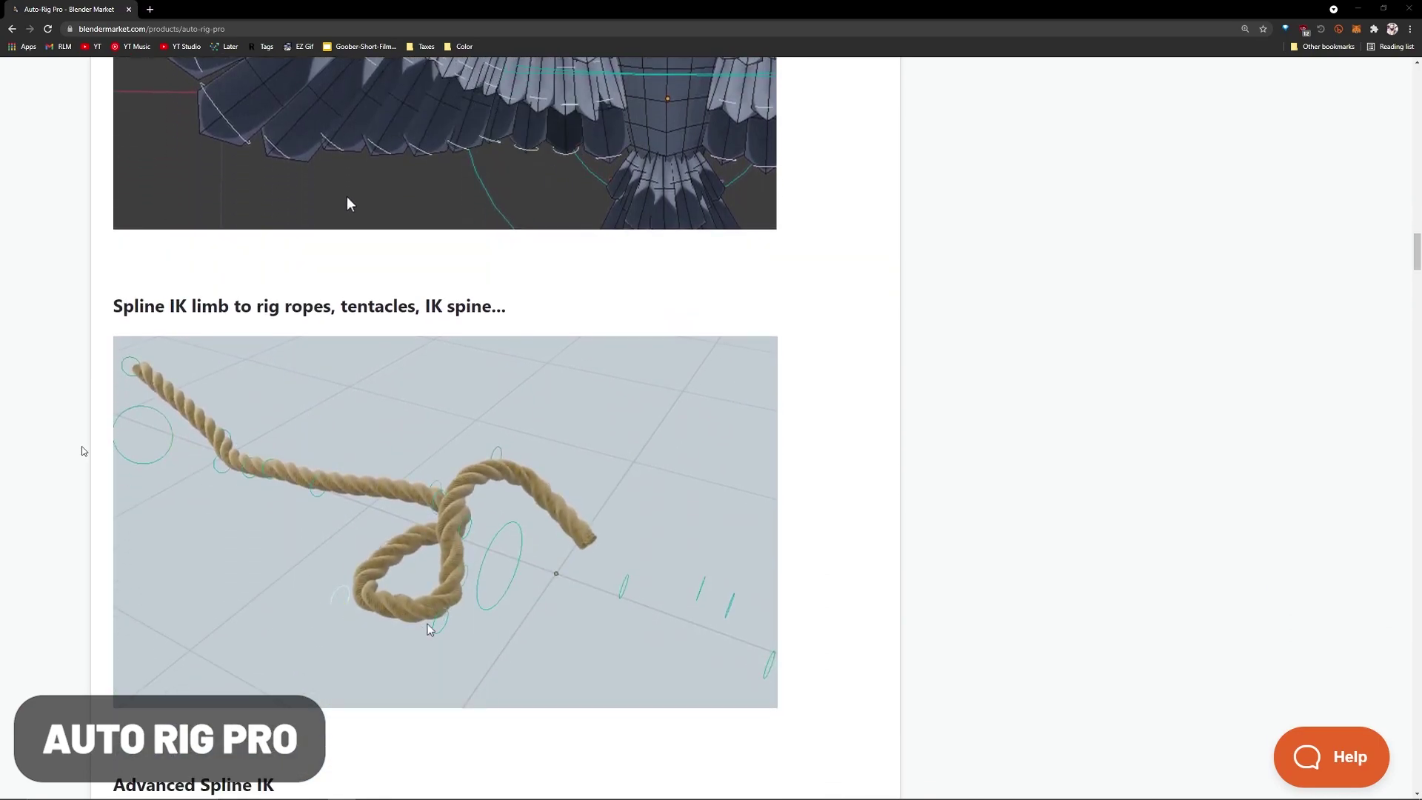
{"action": "scroll", "coordinate": [81, 451], "scroll_direction": "down", "scroll_amount": 2}
{"action": "scroll", "coordinate": [83, 450], "scroll_direction": "up", "scroll_amount": 1}
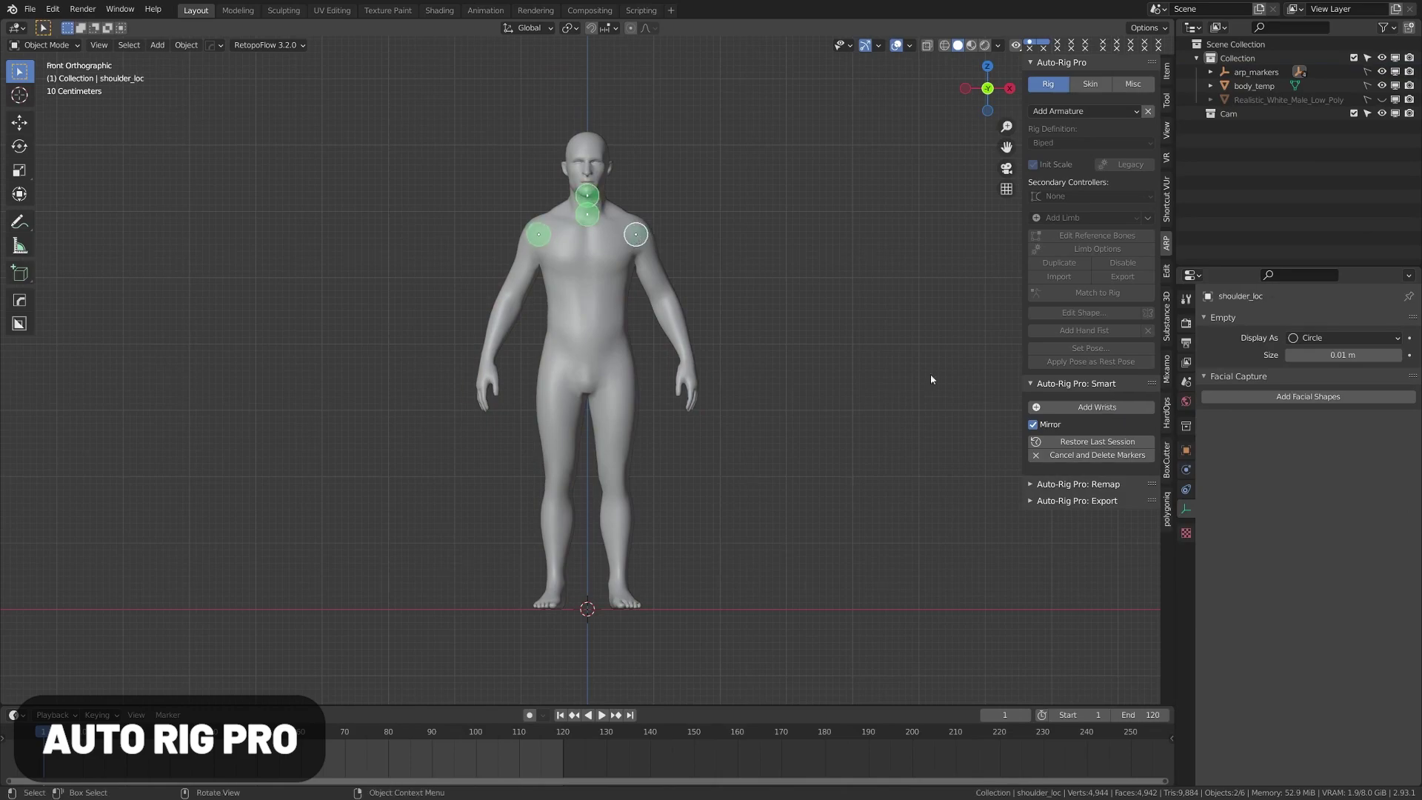
- Place the final Auto-Rig Pro Smart marker on the body's right foot
{"action": "left_click", "coordinate": [618, 582]}
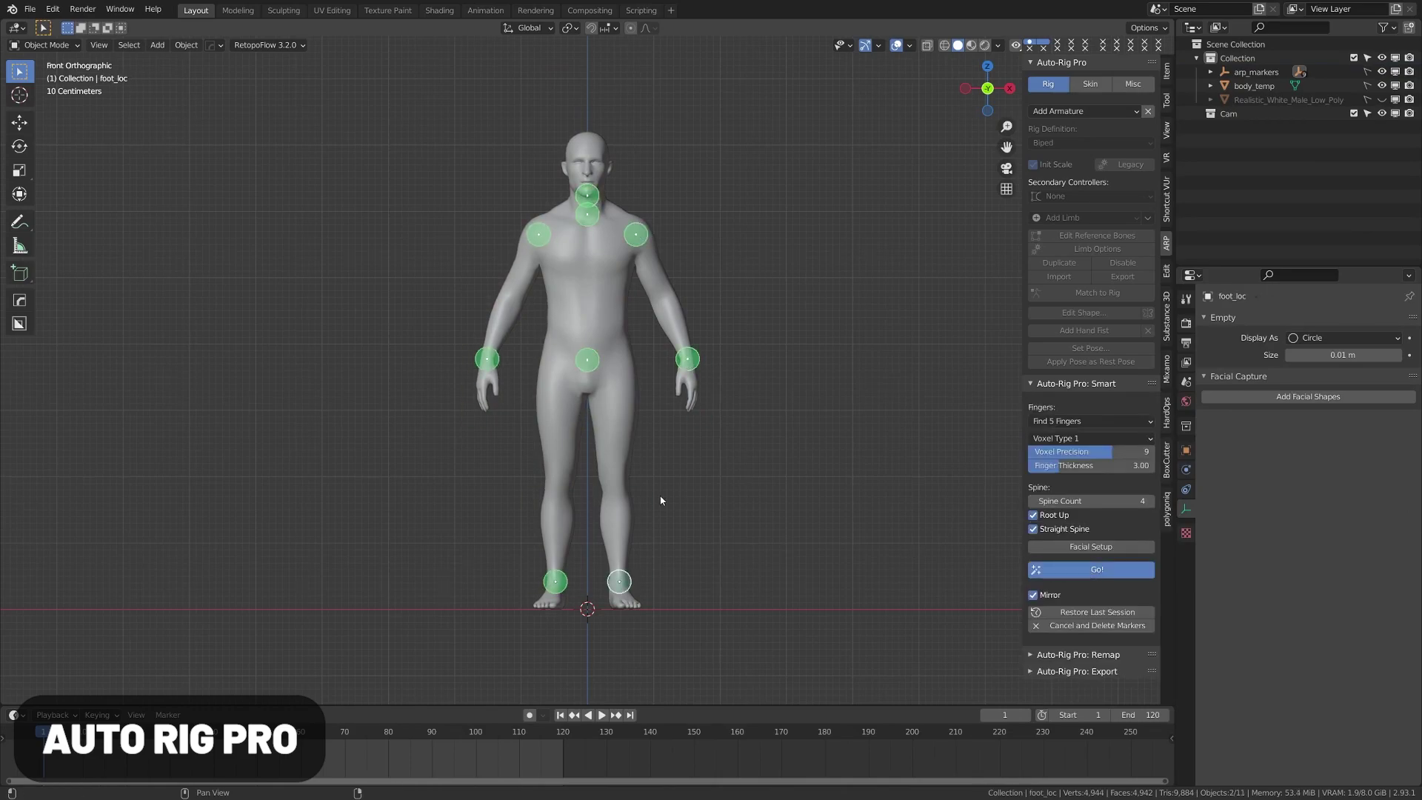